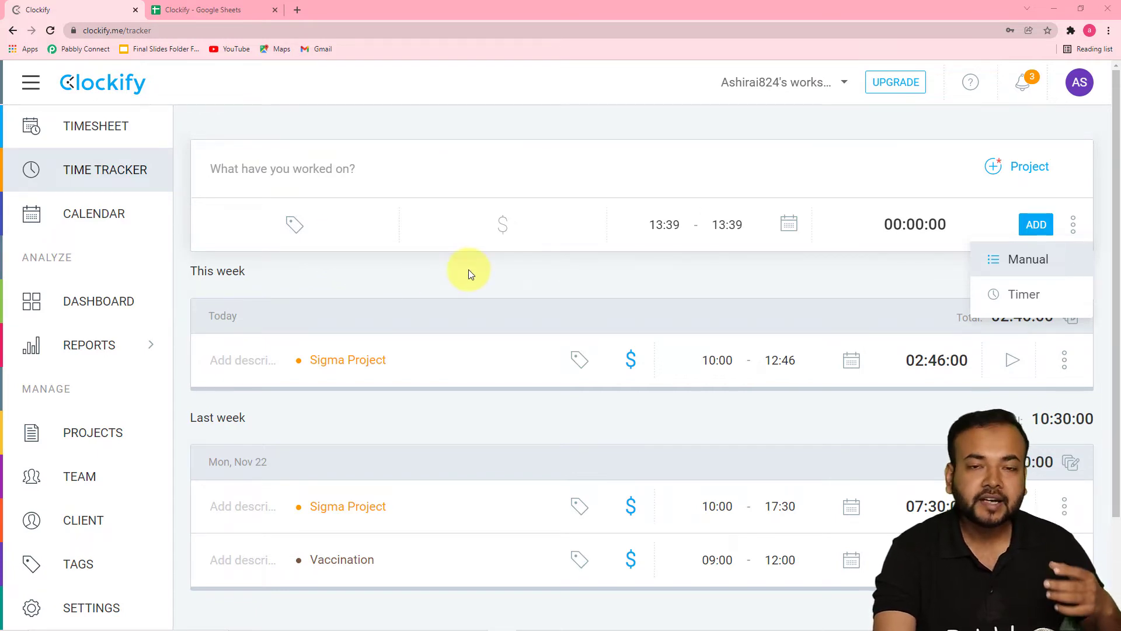
Review Clockify's summary report and project list, glance at the timesheet, then return to the tracker.
left_click(136, 351)
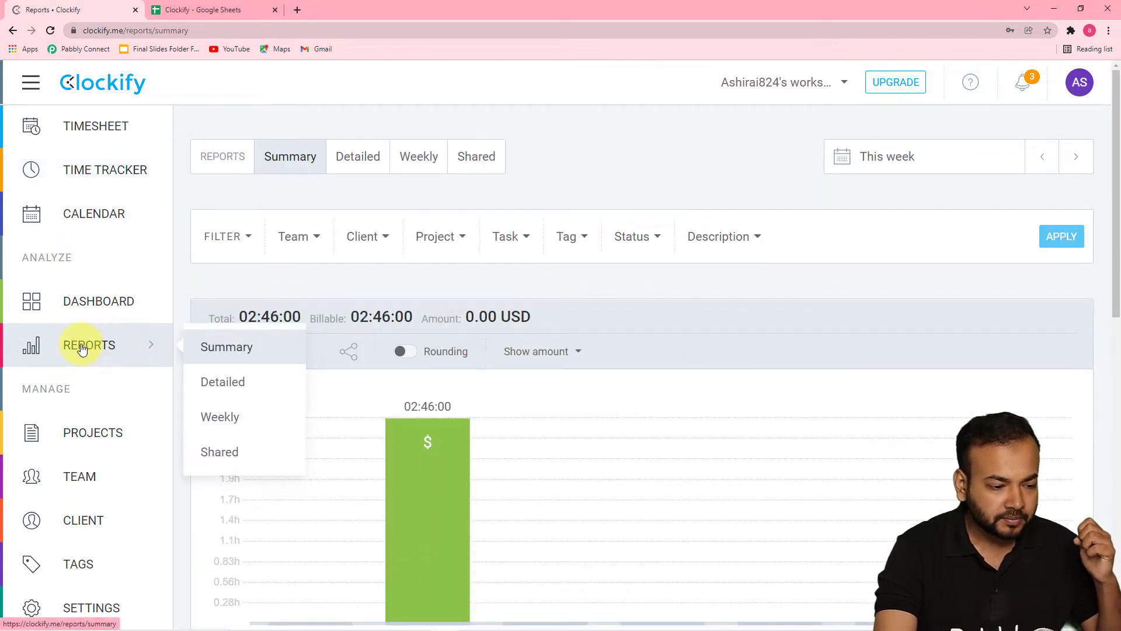
left_click(82, 442)
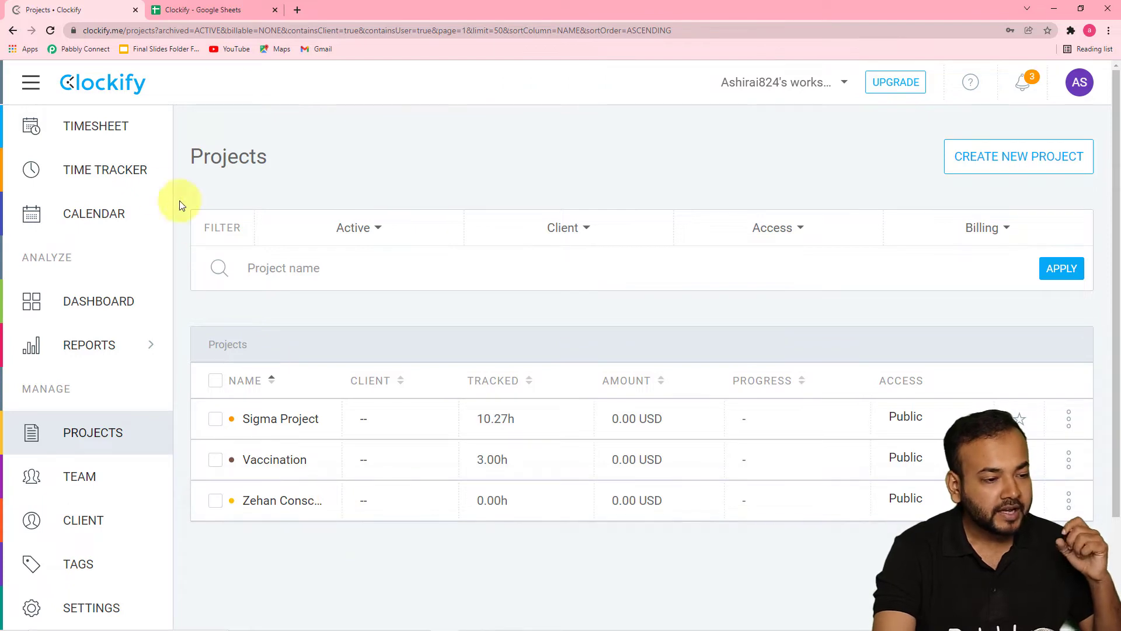
left_click(104, 170)
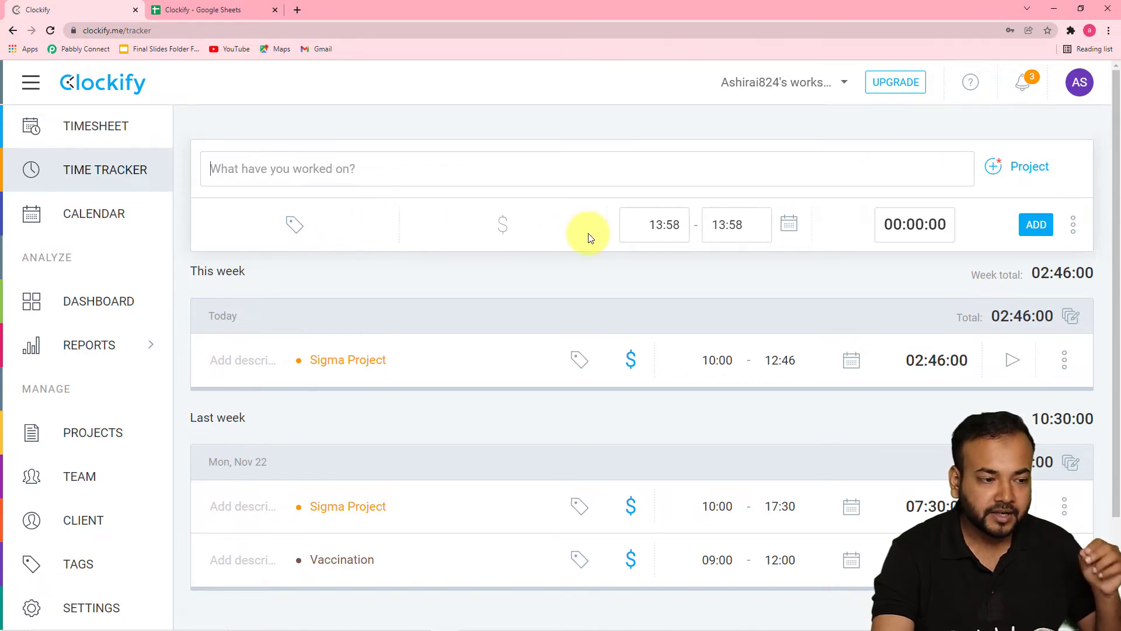
left_click(215, 12)
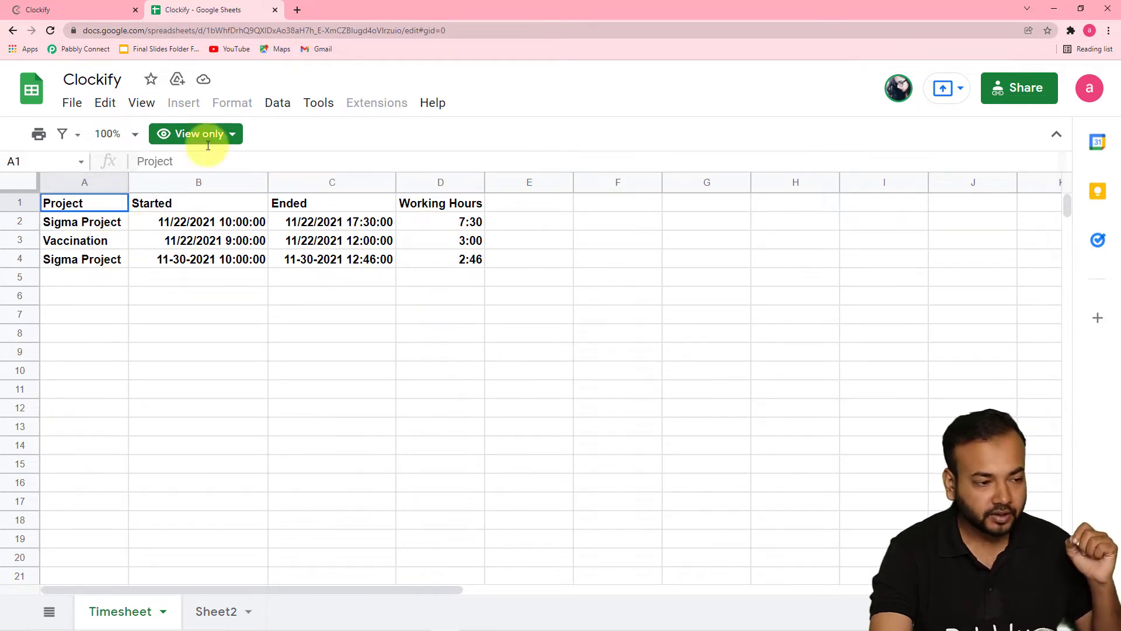
left_click(70, 10)
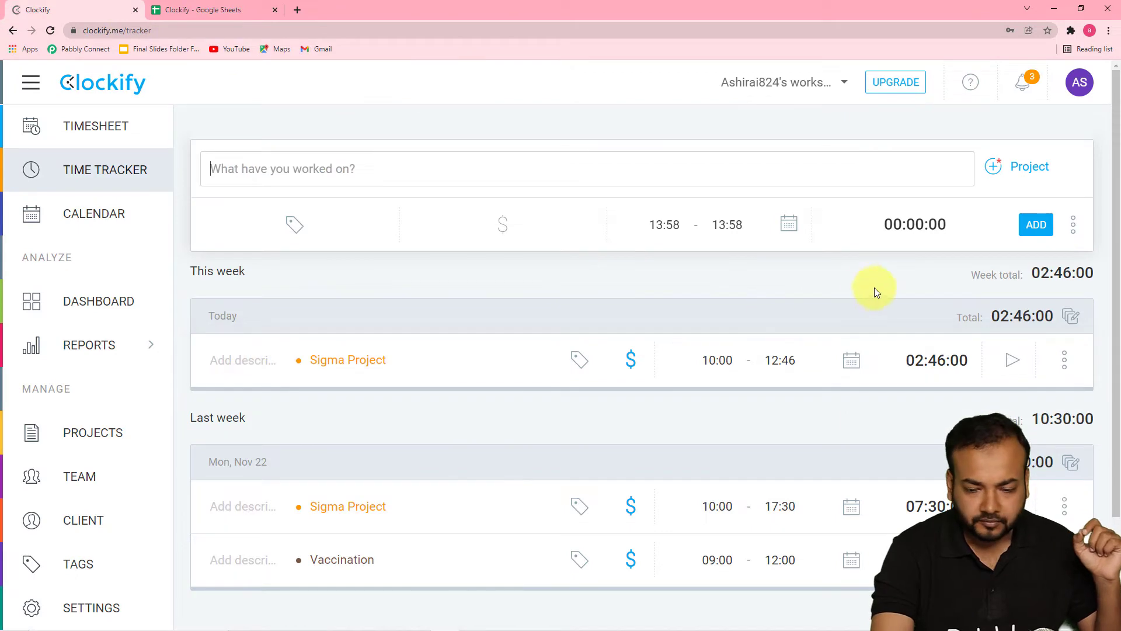
Set up a manual Vaccination entry dated November 27.
left_click(1004, 175)
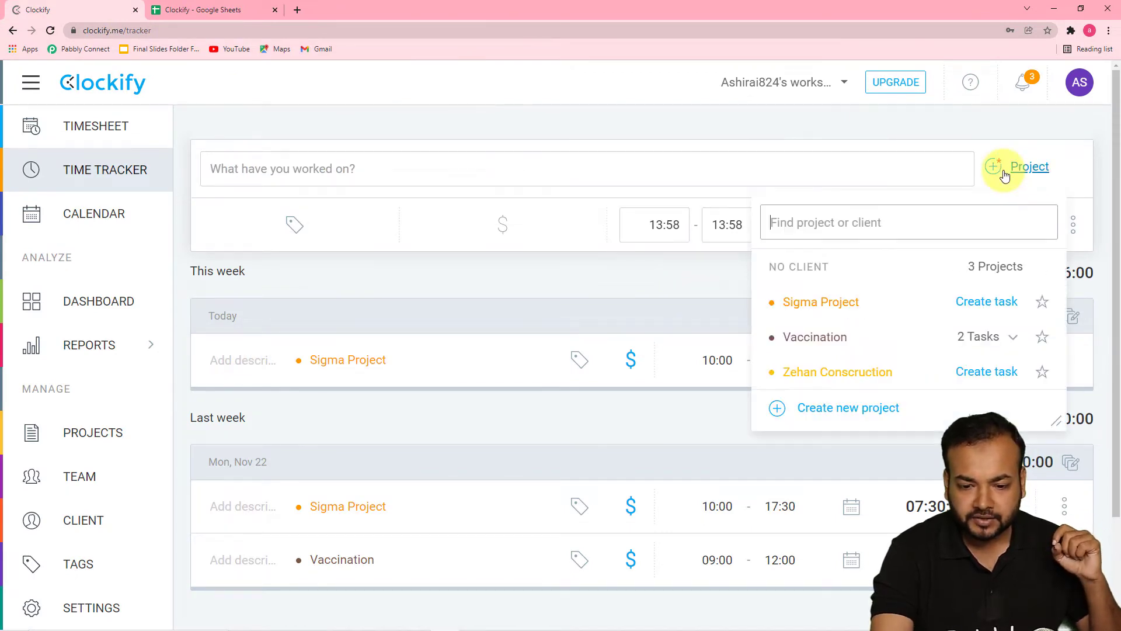
left_click(820, 343)
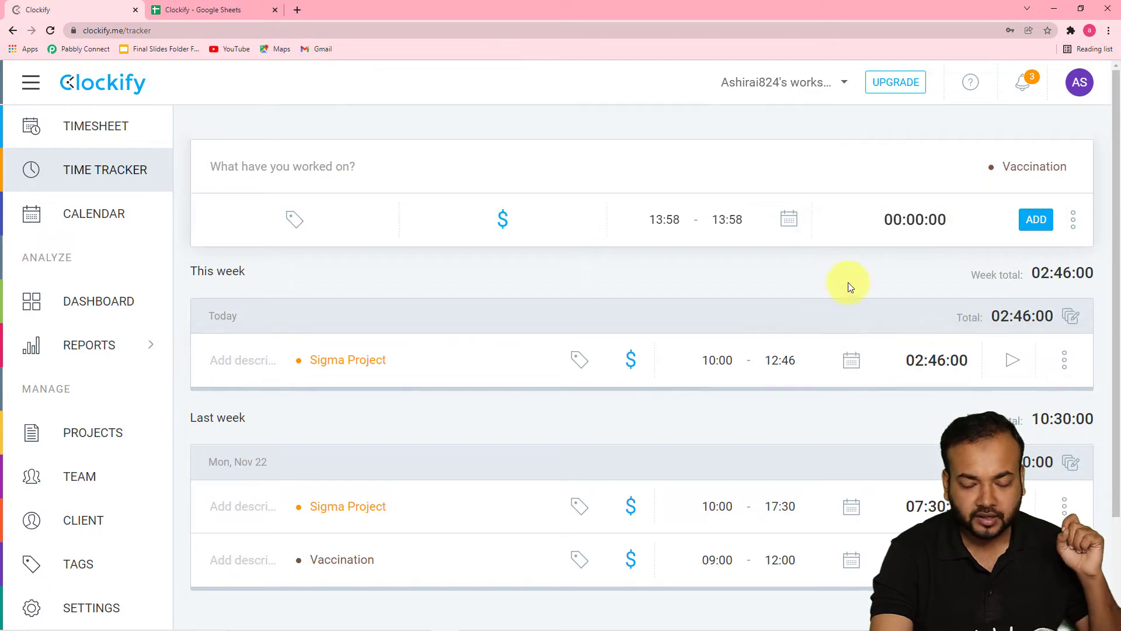
left_click(789, 225)
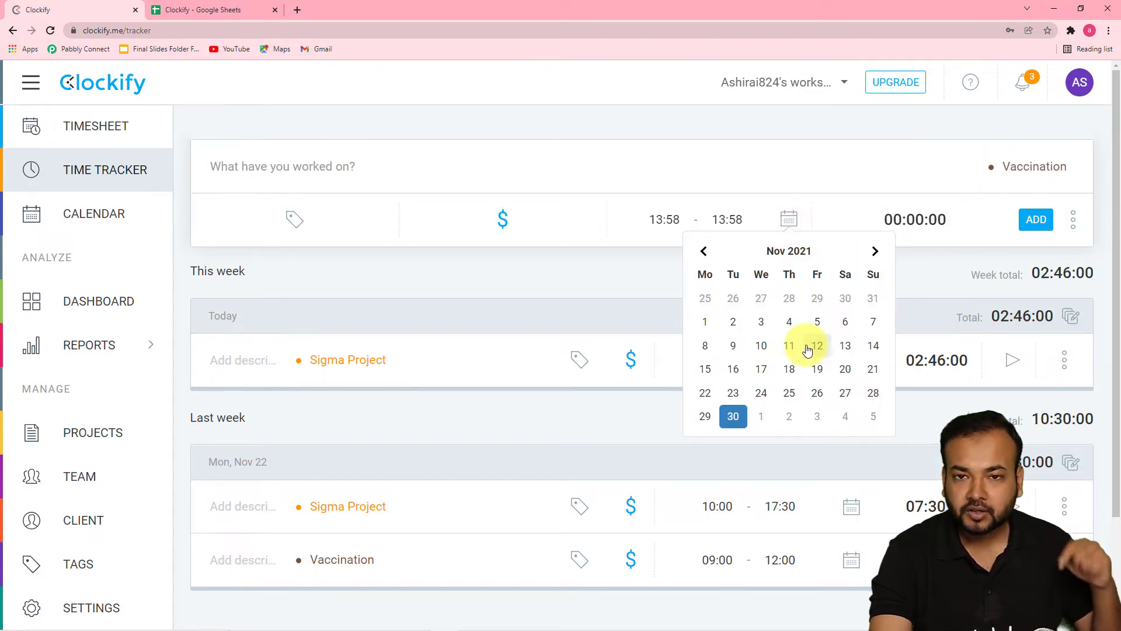
left_click(849, 396)
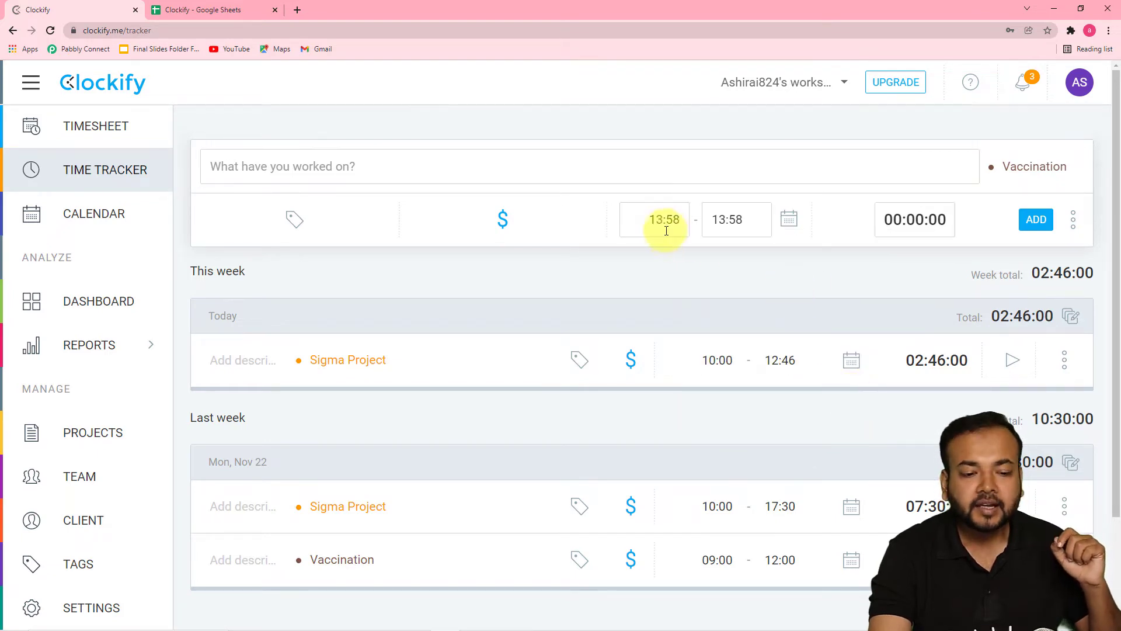
left_click(1073, 220)
left_click(1051, 256)
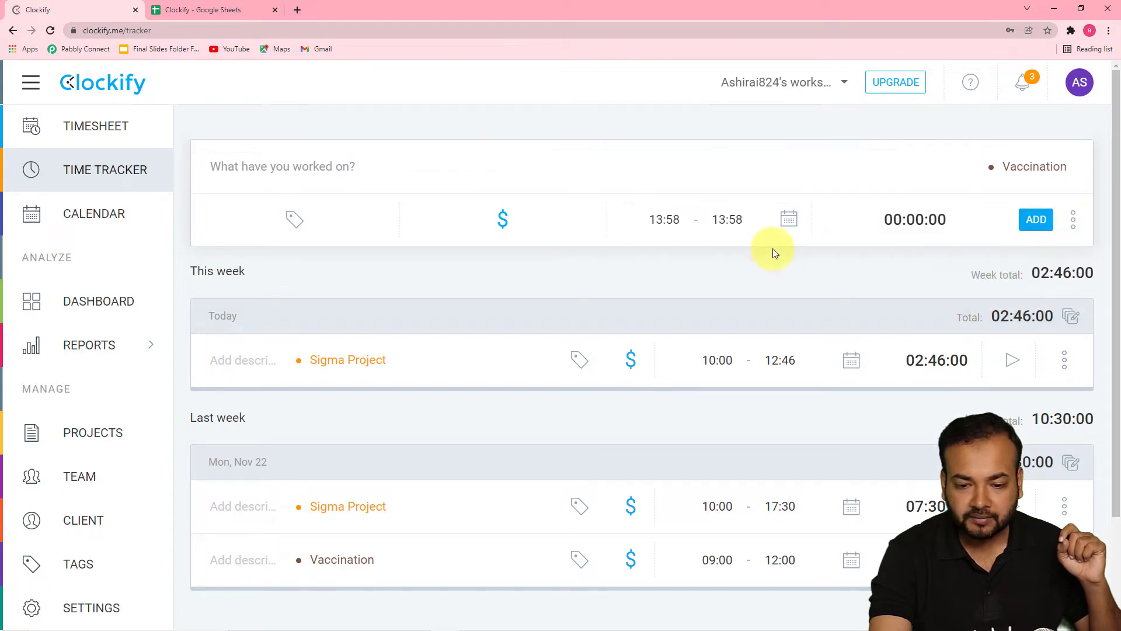
Set the start time to 10:00 and add the 10:00–13:58 entry.
left_click(676, 222)
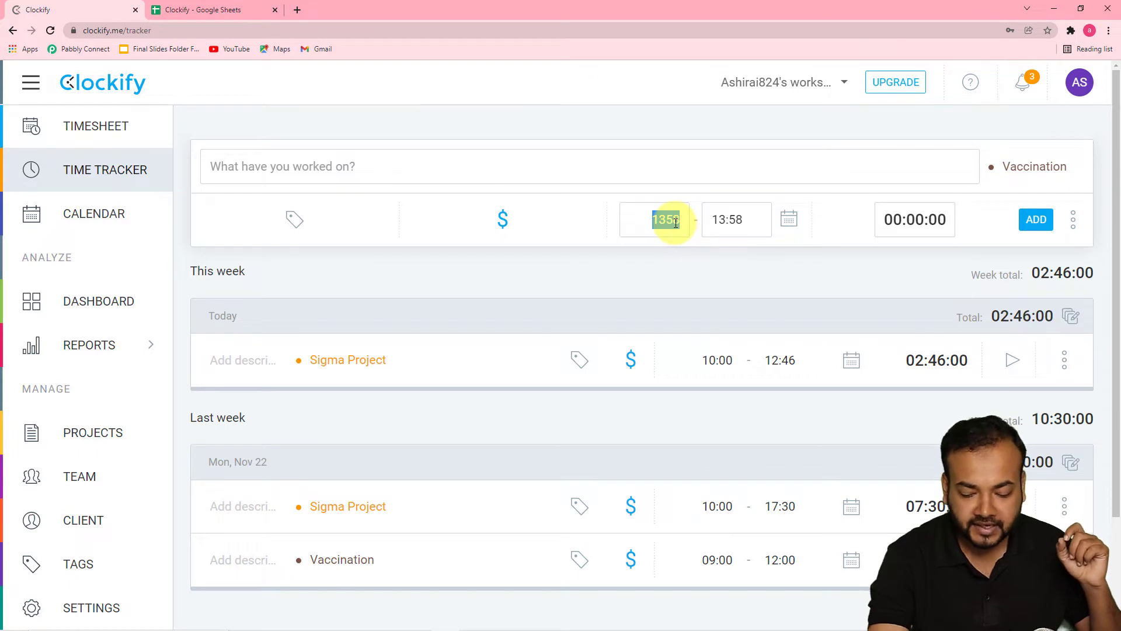
type("10")
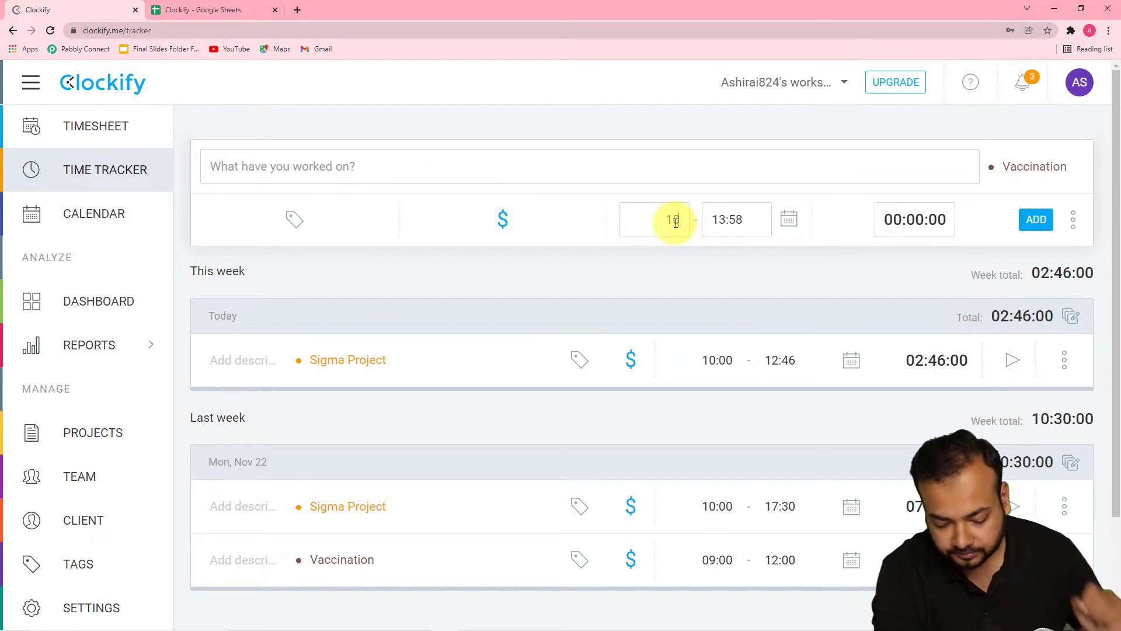
type(":00")
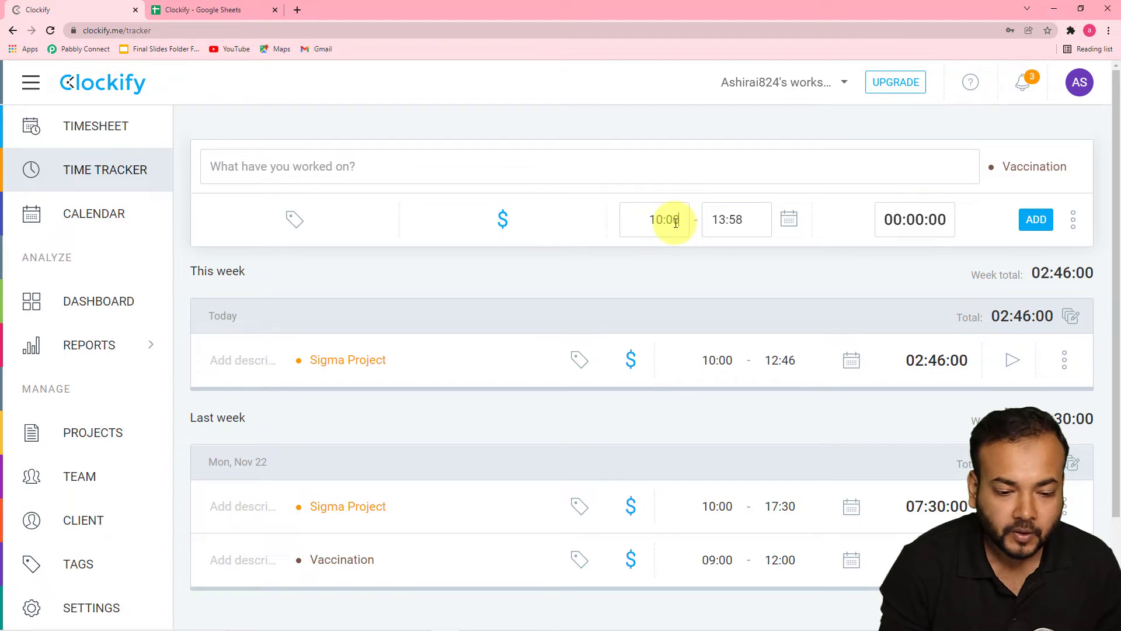
key("Return")
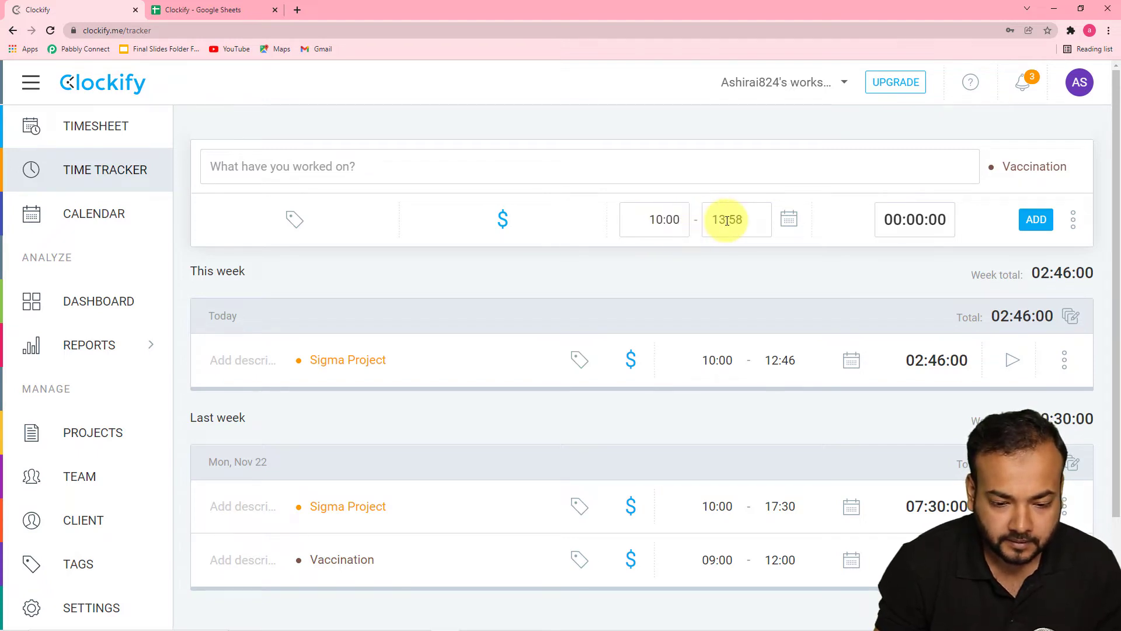
left_click(1032, 222)
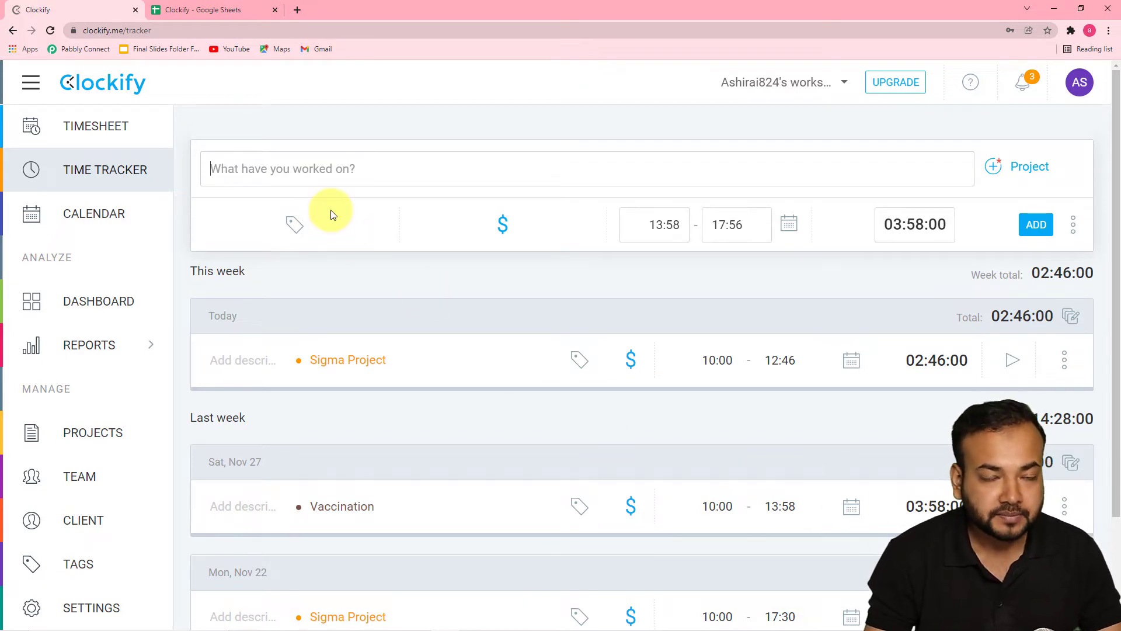
Check the timesheet's new Vaccination row (11-27-2021, 3:58 hours), then open a blank browser tab.
left_click(251, 15)
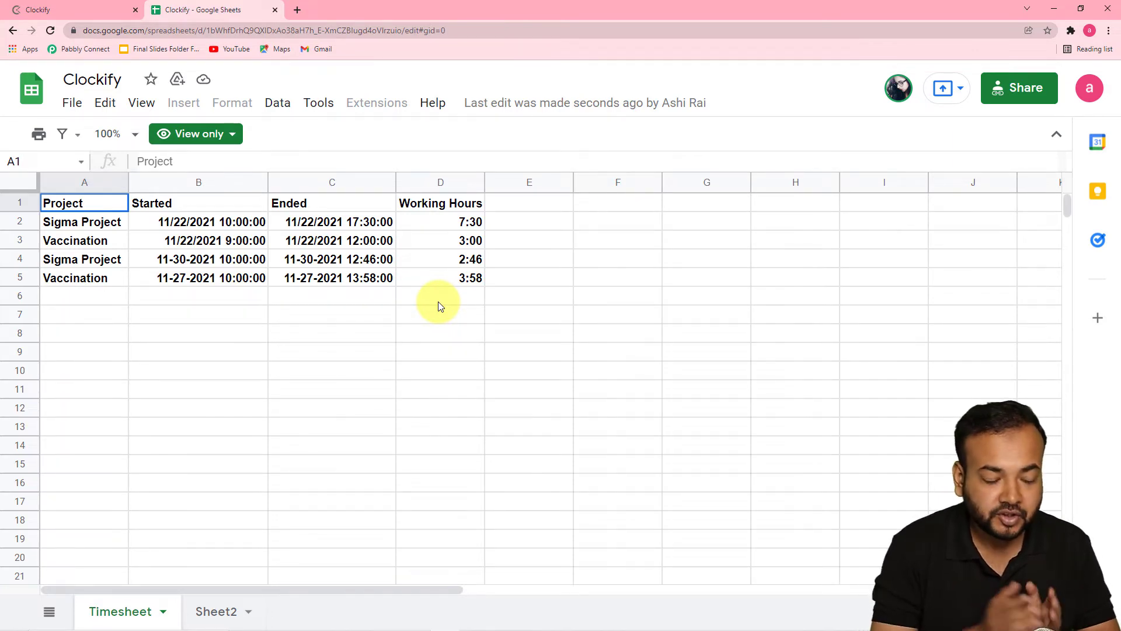
key("ctrl+t")
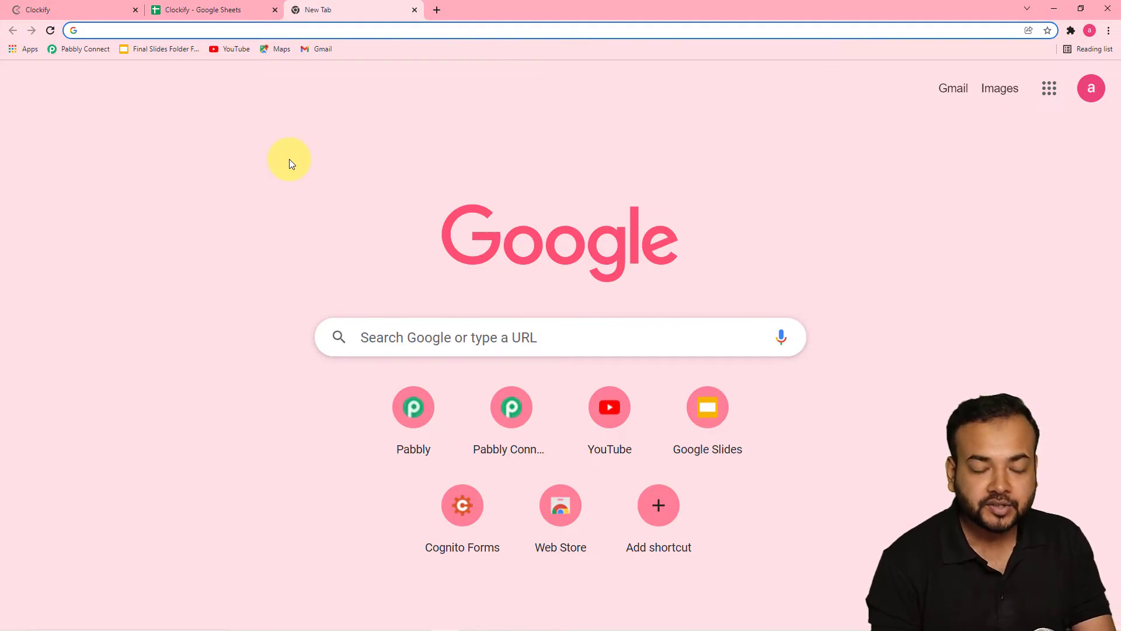
Load pabbly.com, go to the Pabbly Connect product page, sign in and launch Pabbly Connect.
type("pabbly.com")
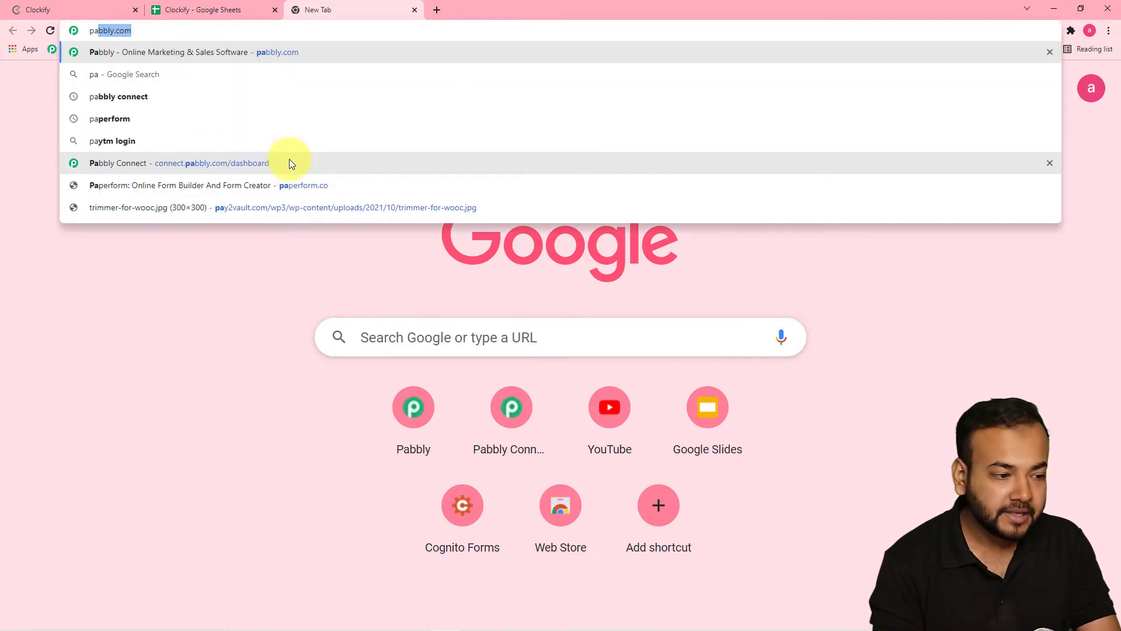
key("Return")
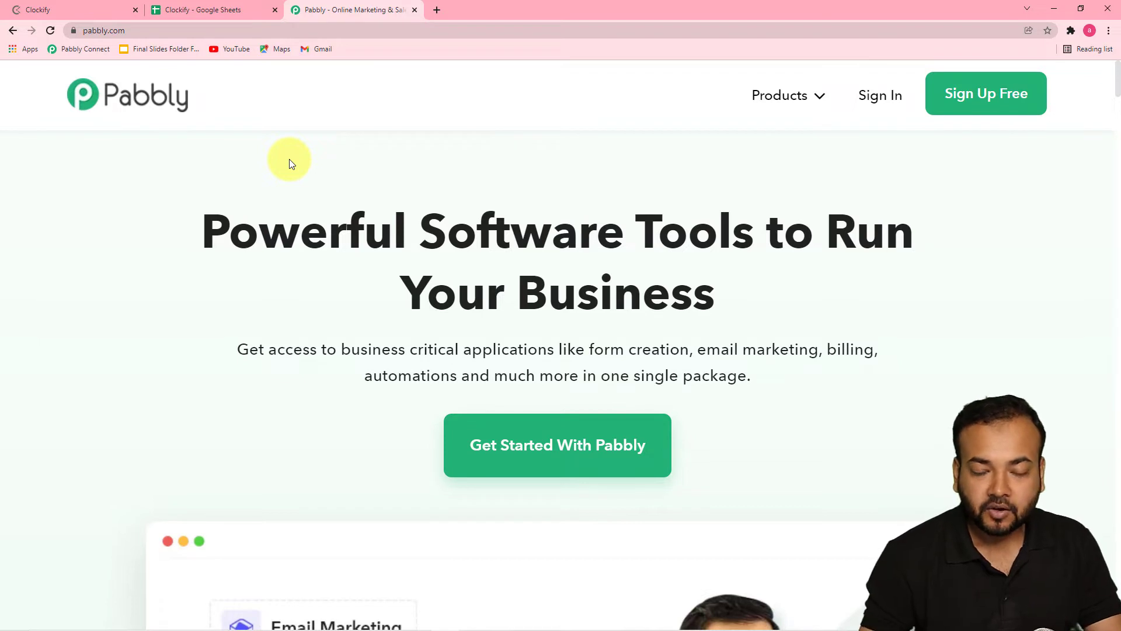
left_click(783, 111)
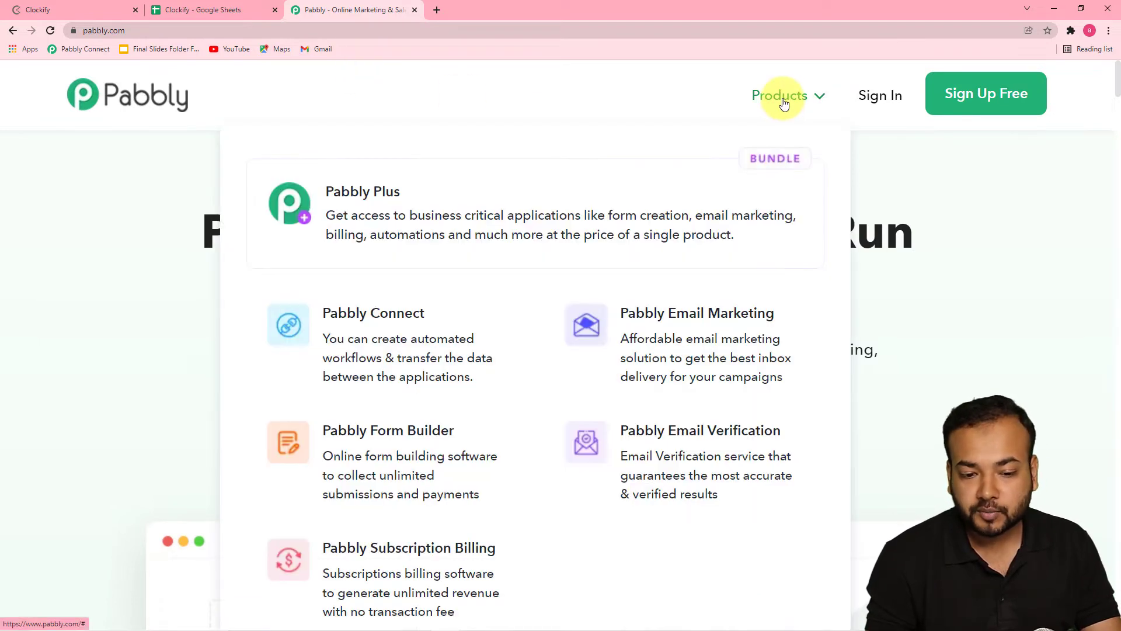
left_click(389, 355)
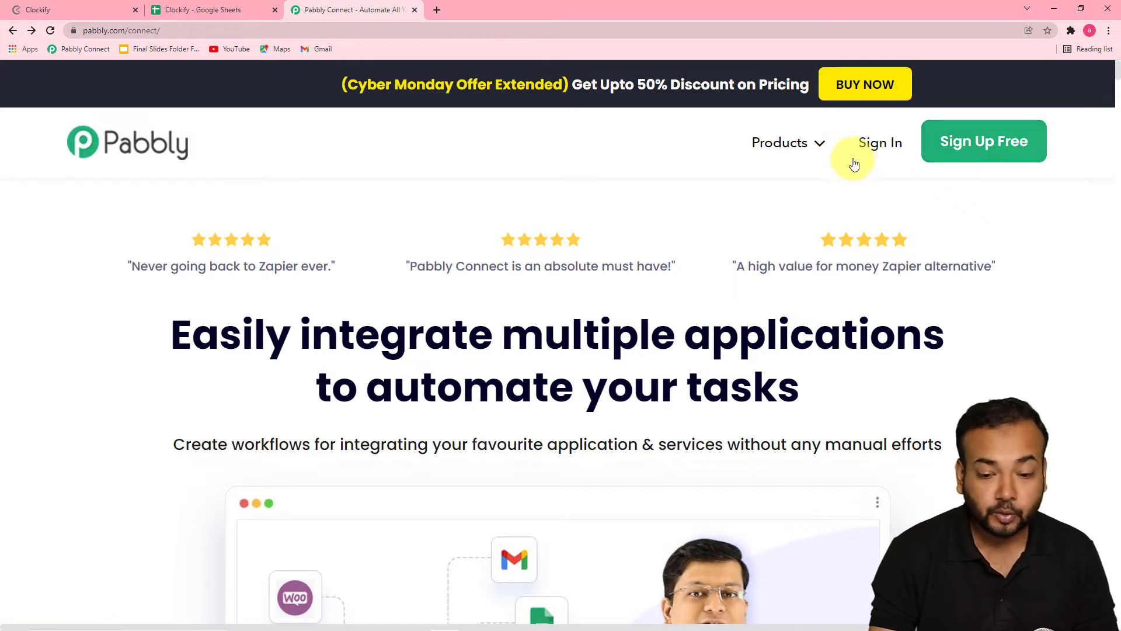
left_click(871, 153)
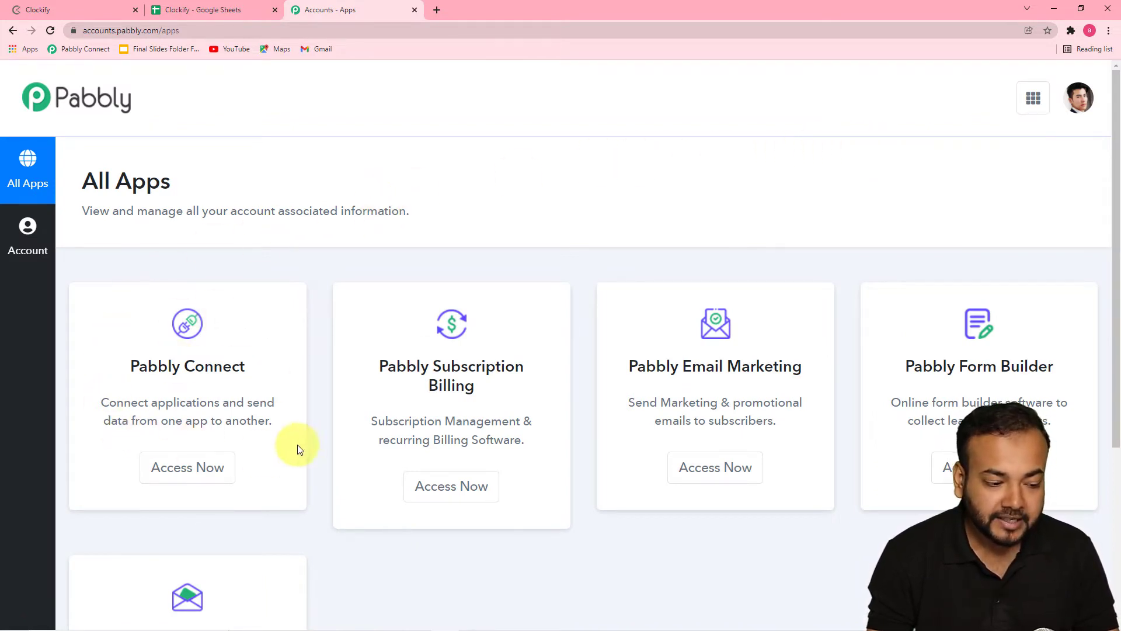
left_click(199, 480)
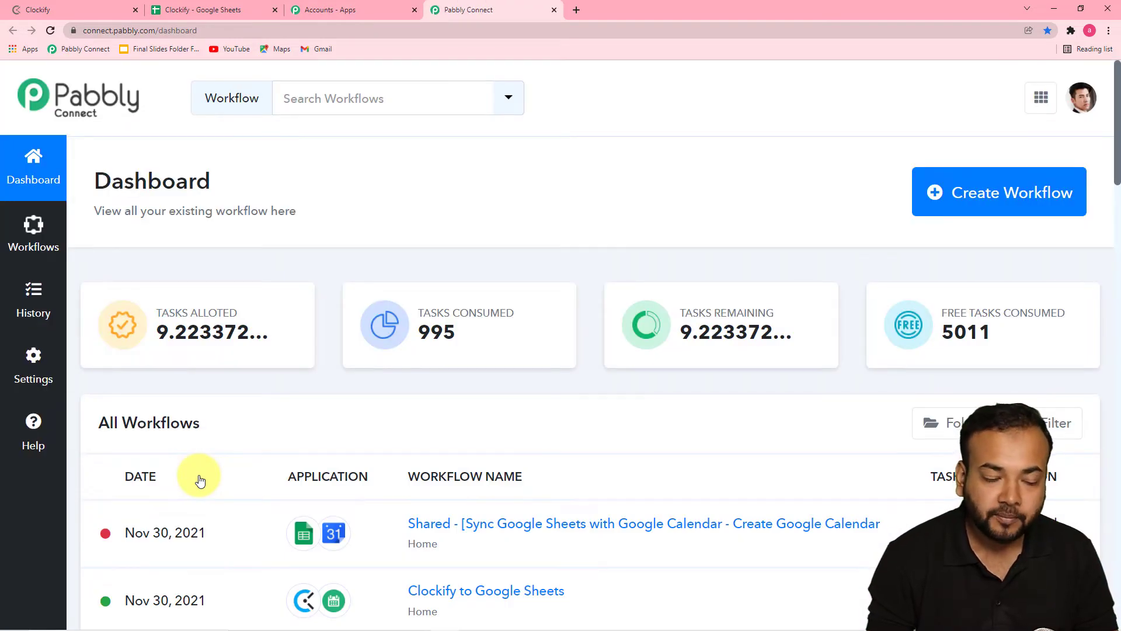
Browse the dashboard's All Workflows list, then start creating a new workflow.
scroll(228, 344, "down", 2)
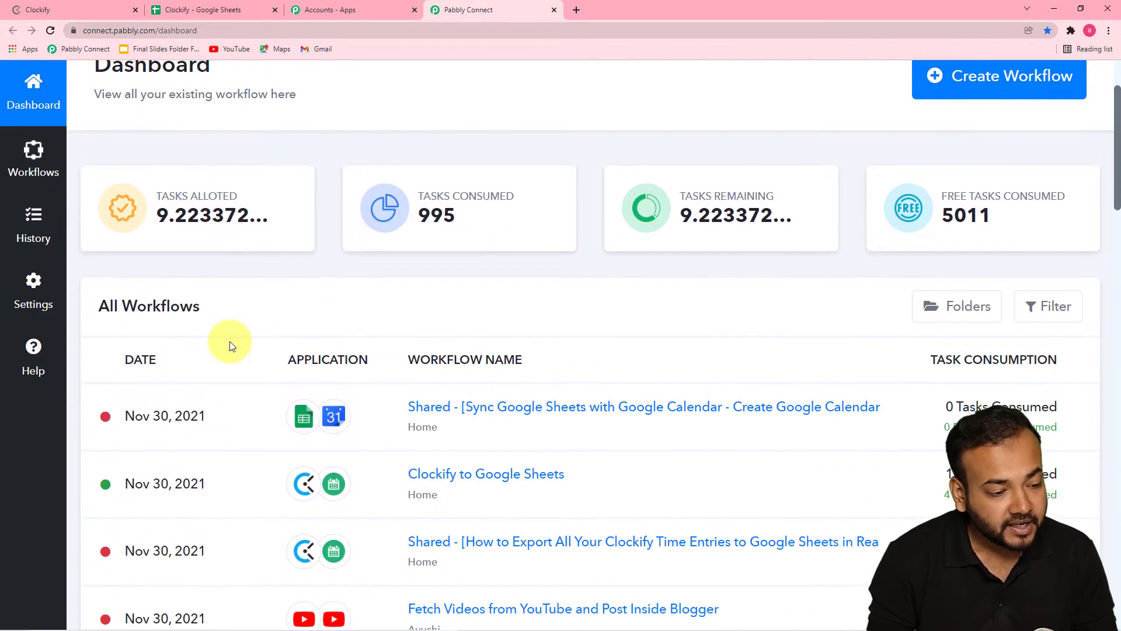
scroll(229, 341, "down", 5)
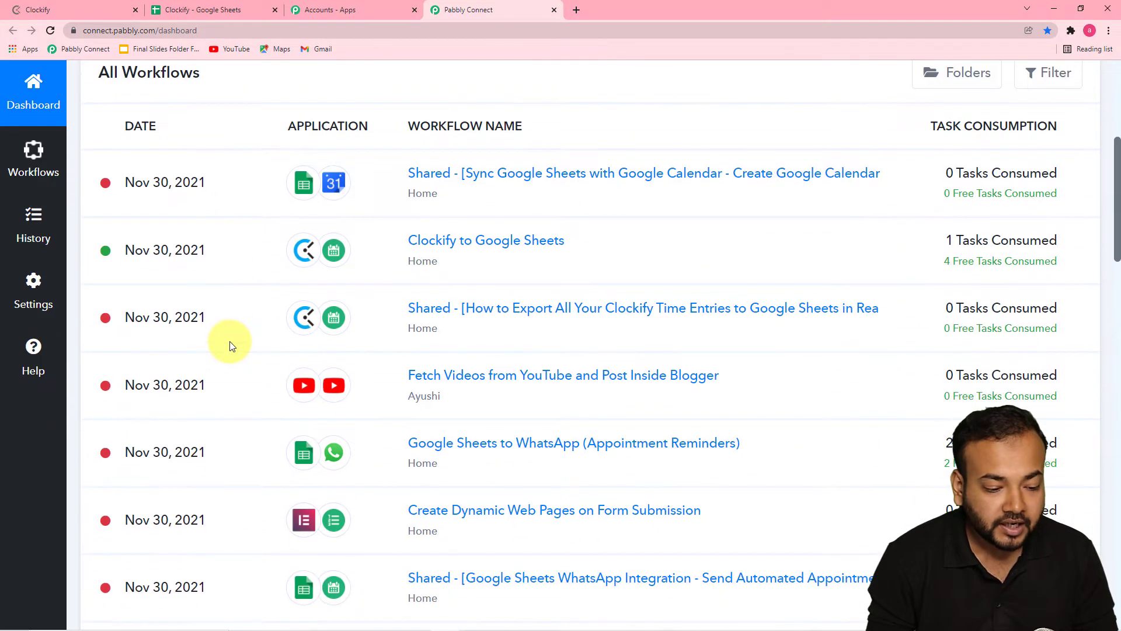
scroll(275, 403, "down", 7)
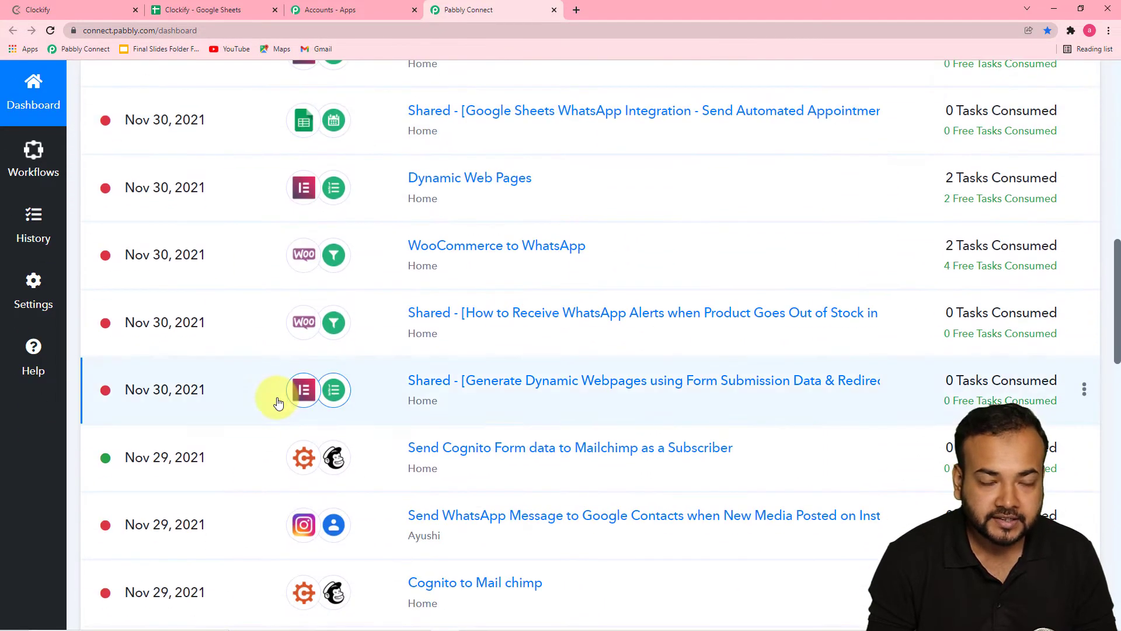
scroll(278, 403, "down", 3)
scroll(496, 425, "down", 4)
scroll(495, 425, "up", 9)
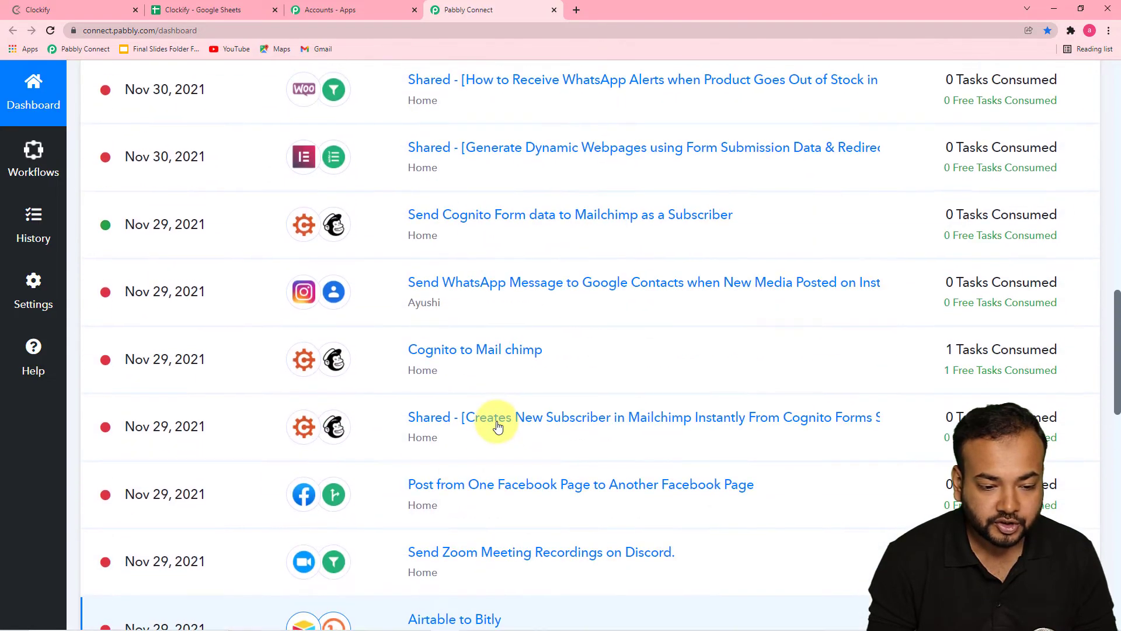
scroll(497, 426, "up", 12)
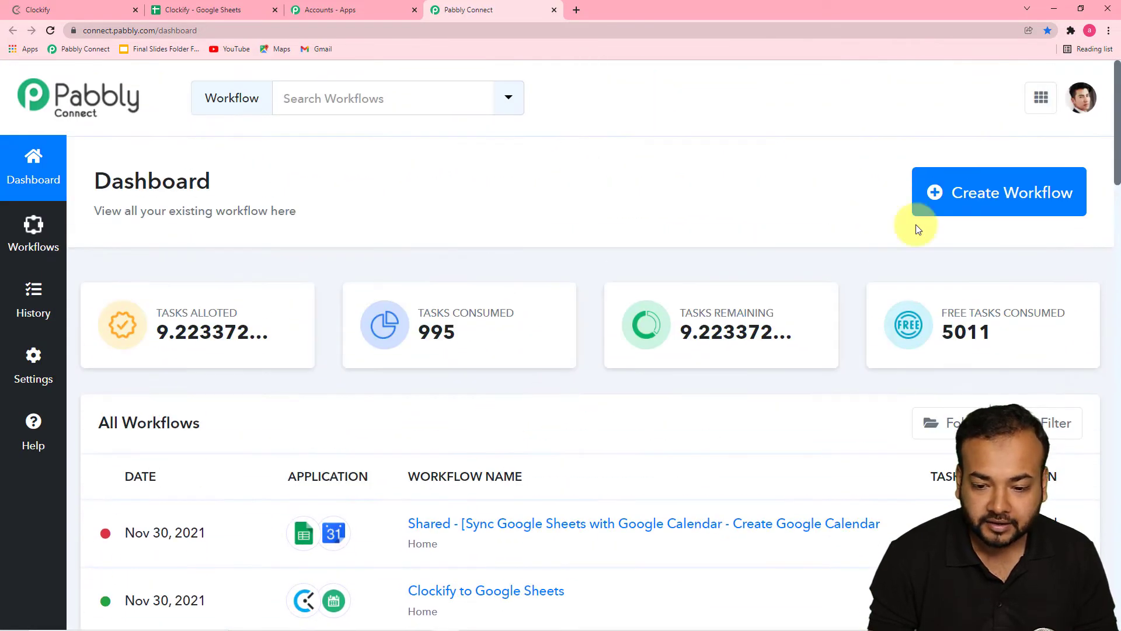
left_click(954, 210)
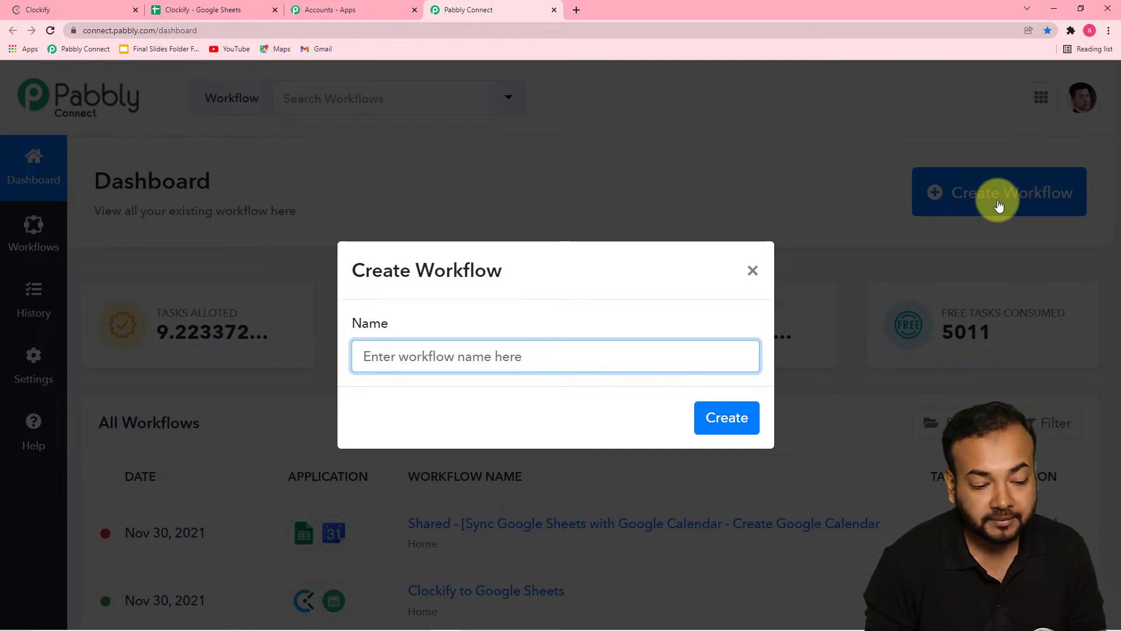
Create the workflow 'Send Clockify Time Tracking Data to Google Sheets' and collapse its trigger panel.
type("Send Clockify Time Tracking Data to Google Sheets")
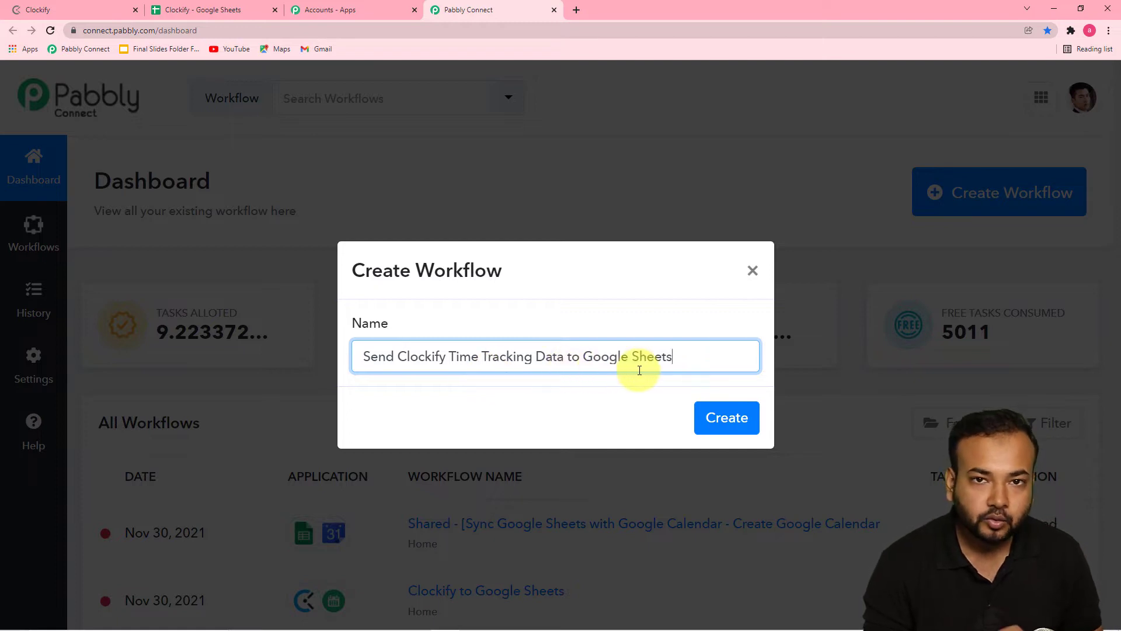
left_click(720, 422)
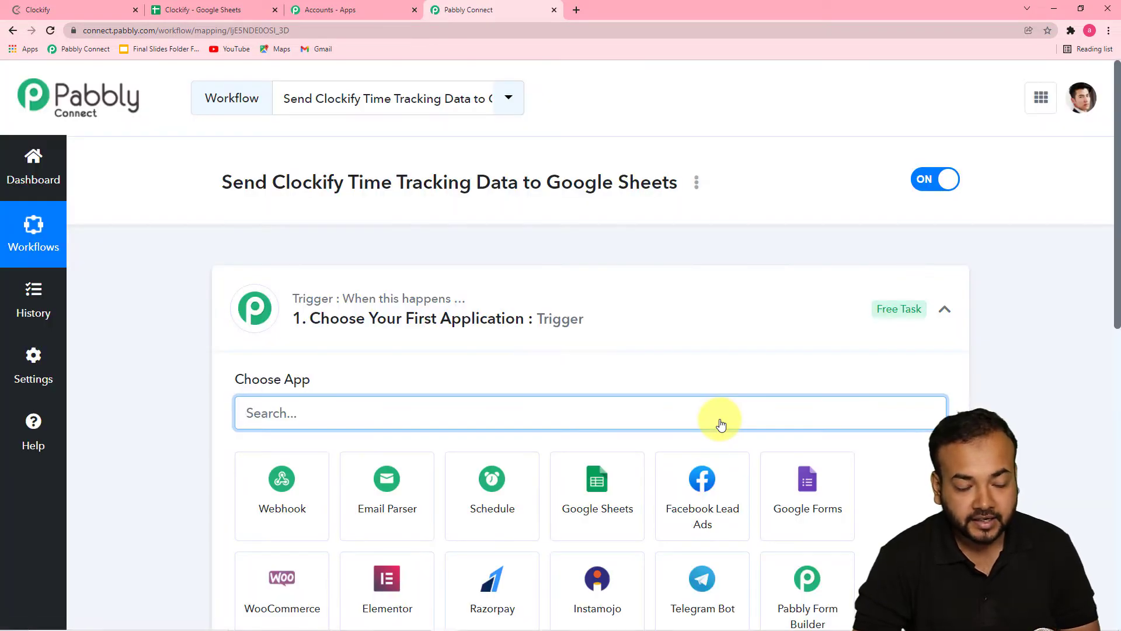
left_click(678, 316)
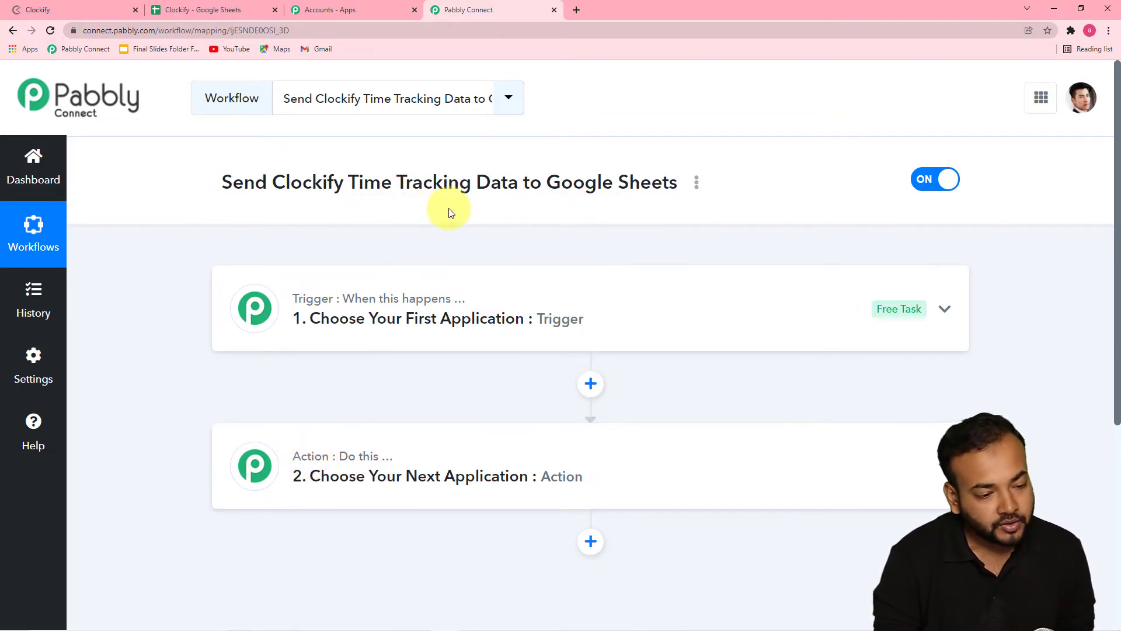
Set the trigger app to Clockify, searched as 'clo', with the New Time Entry event.
left_click(352, 323)
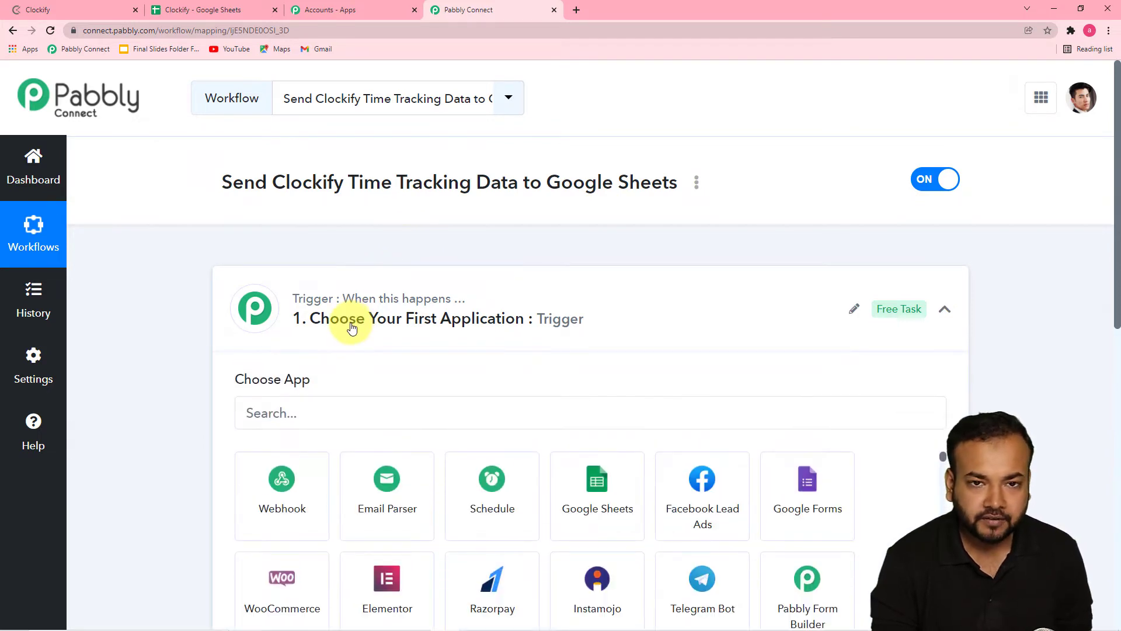
scroll(321, 333, "down", 2)
left_click(328, 303)
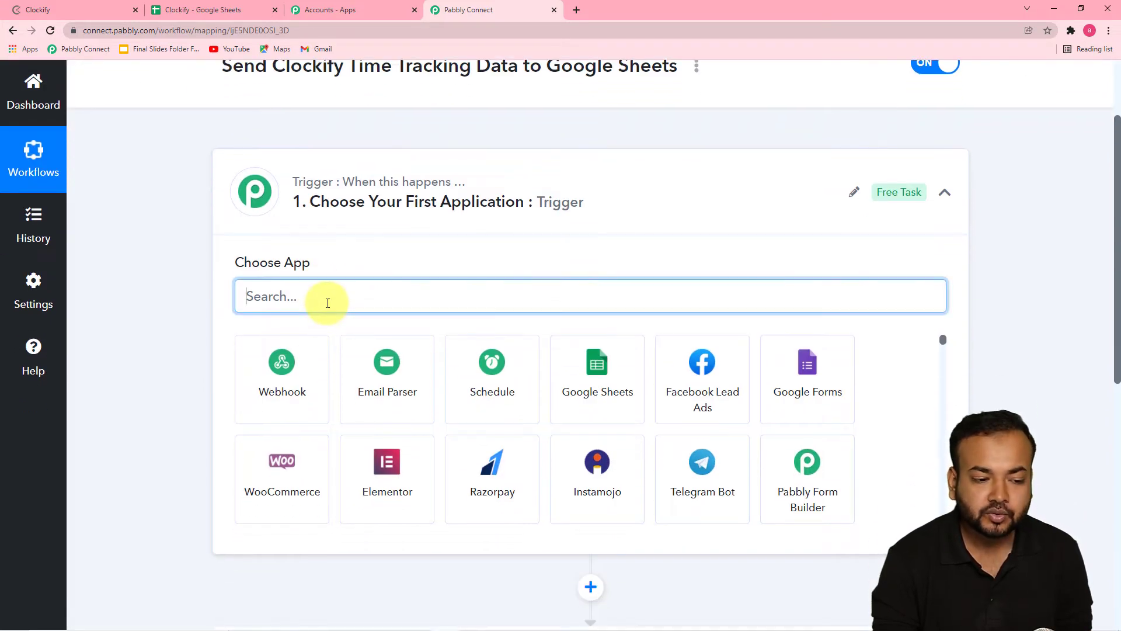
type("c")
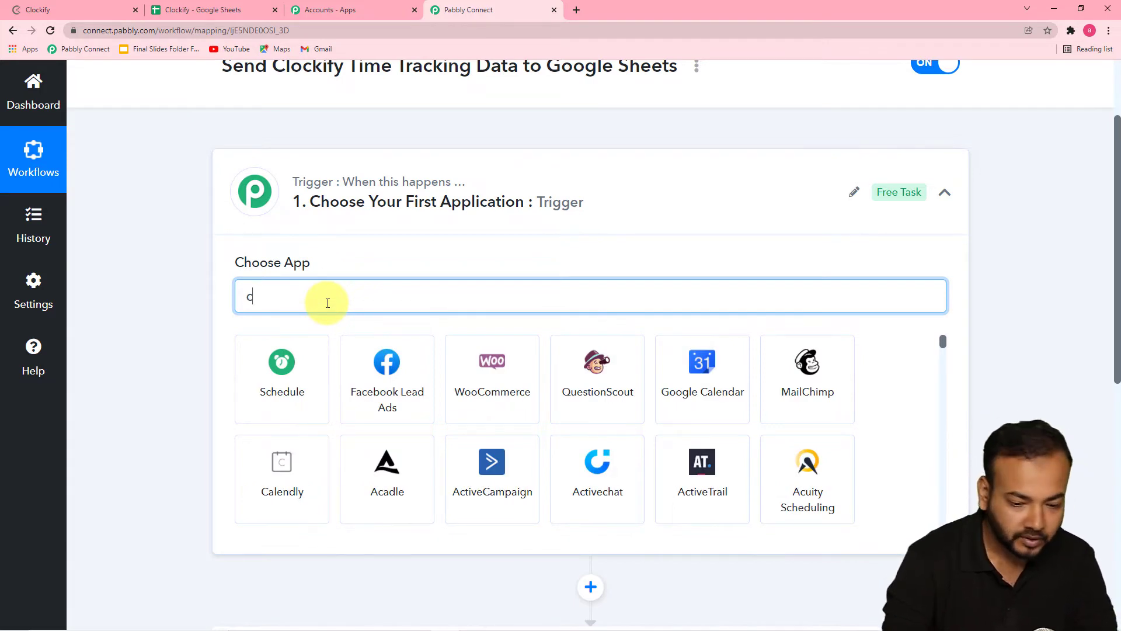
type("lo")
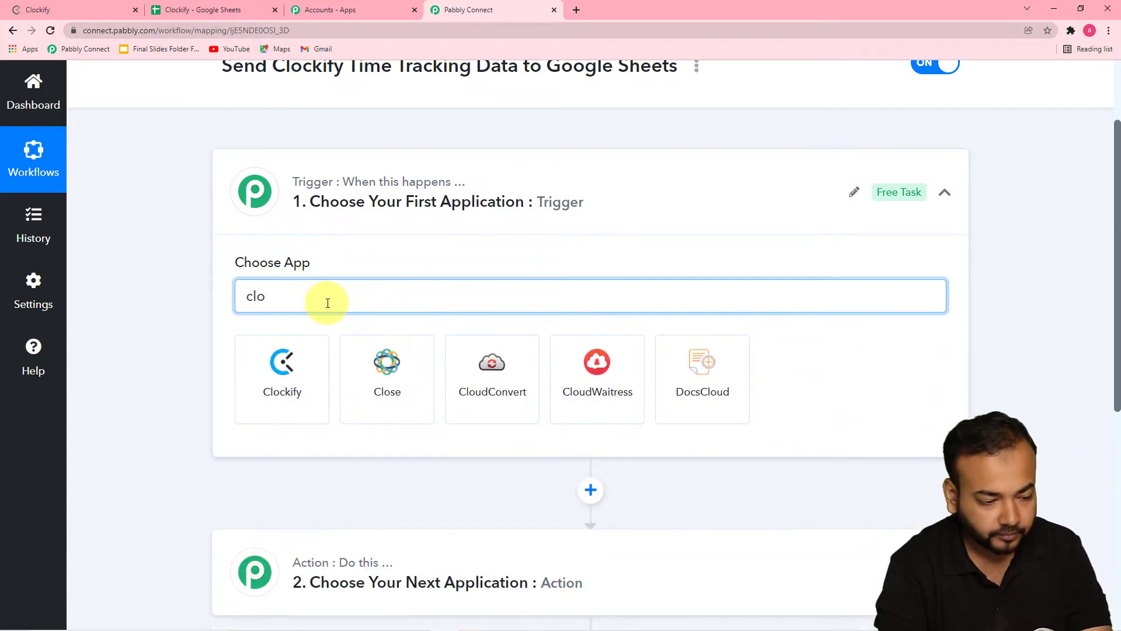
left_click(252, 390)
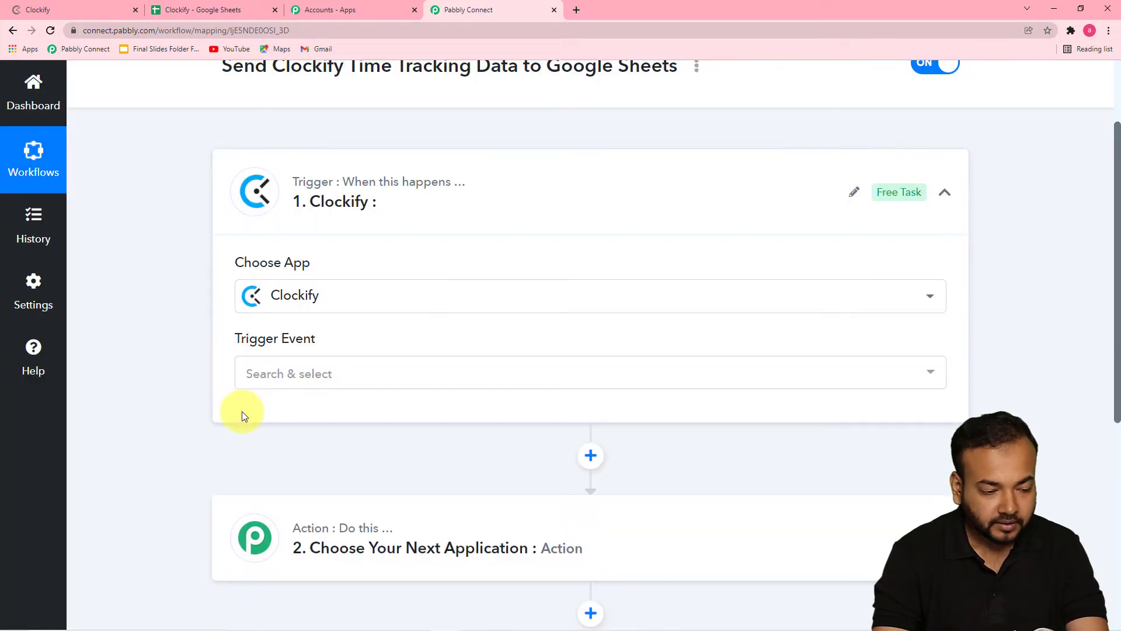
left_click(296, 374)
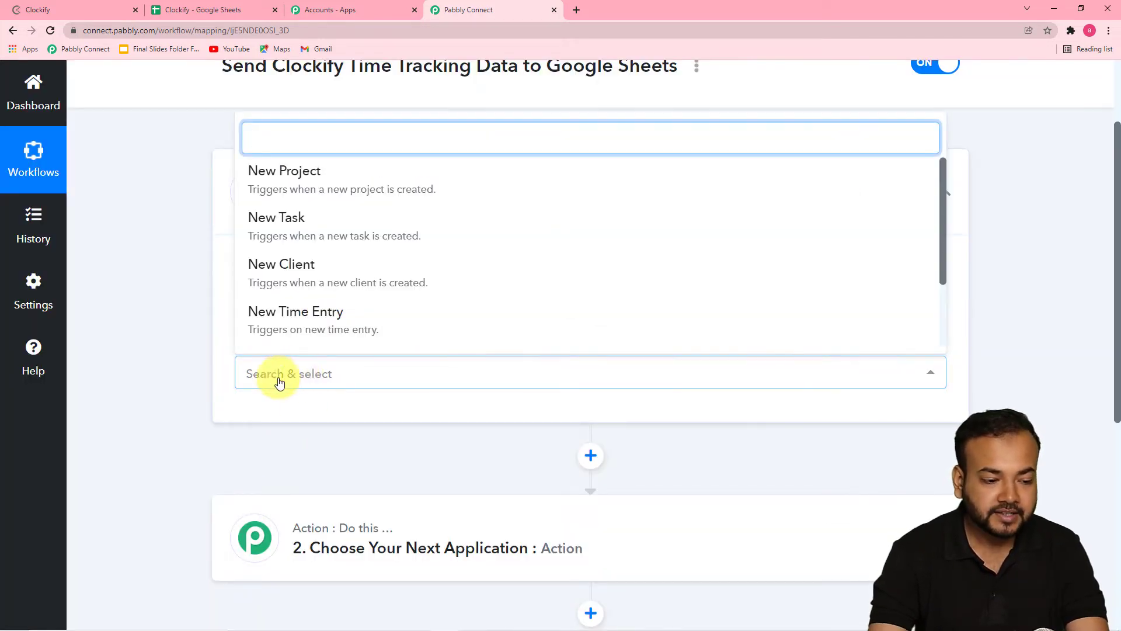
left_click(332, 325)
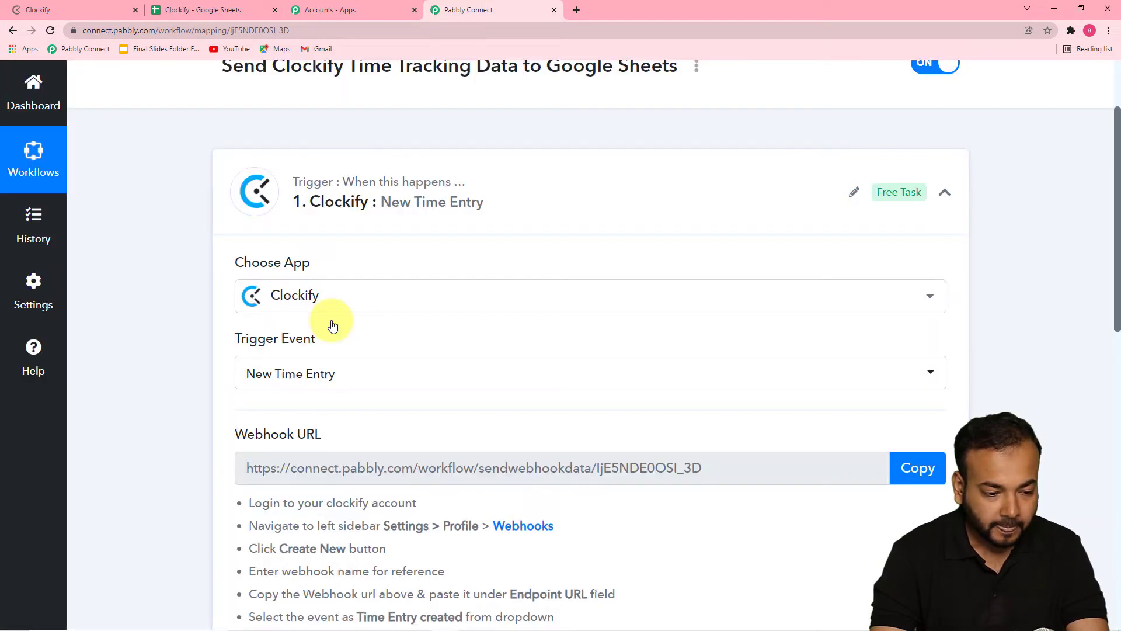
scroll(350, 387, "down", 2)
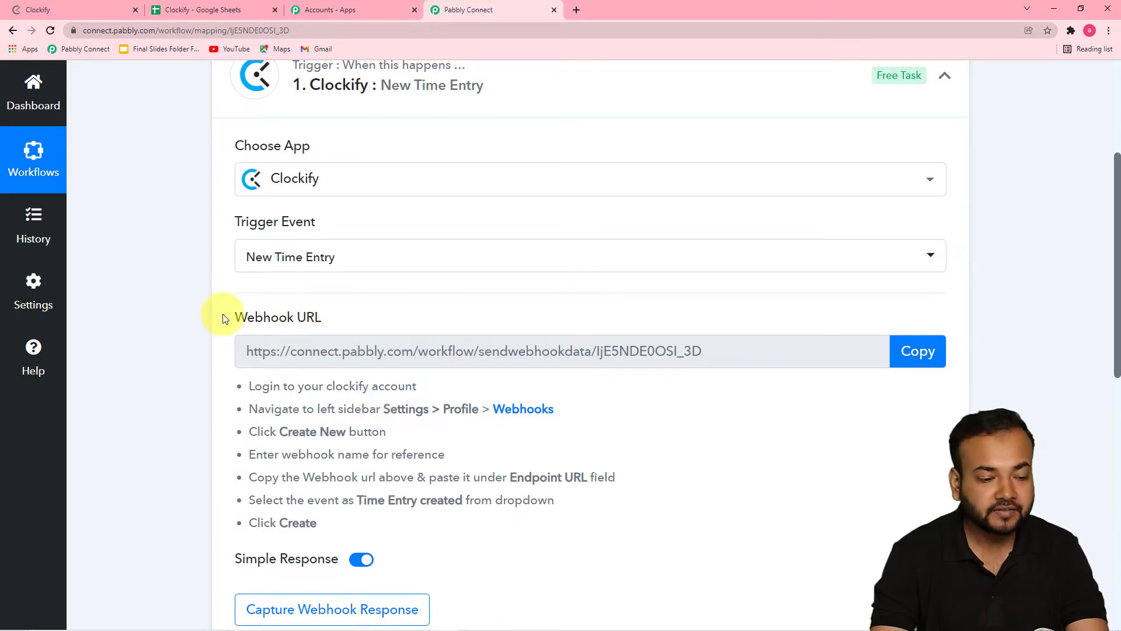
scroll(312, 405, "down", 2)
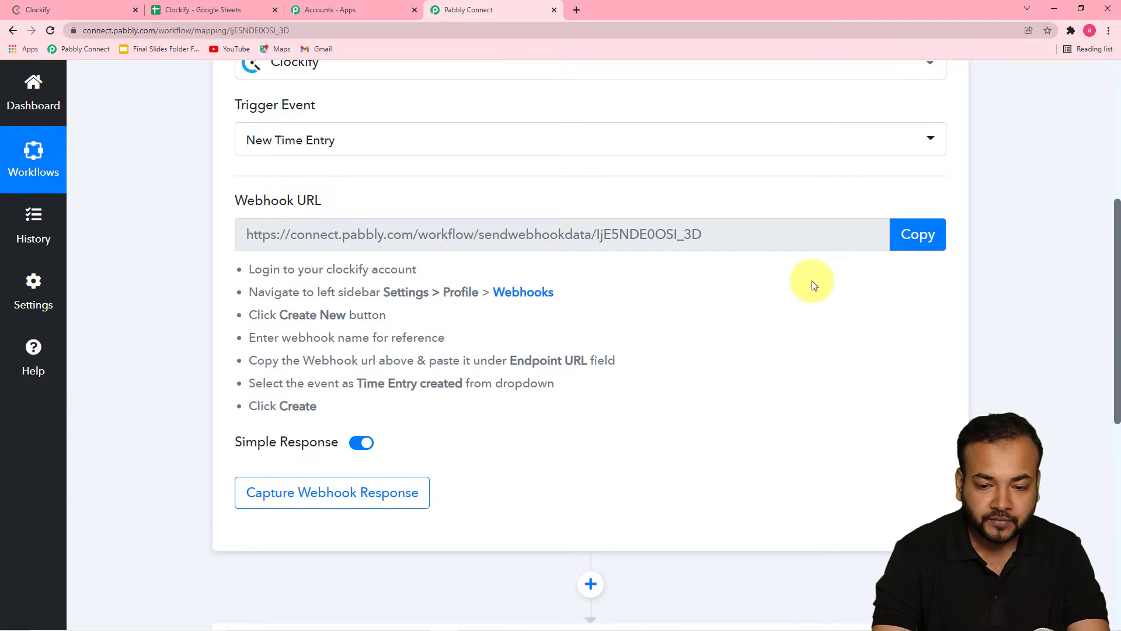
left_click(50, 9)
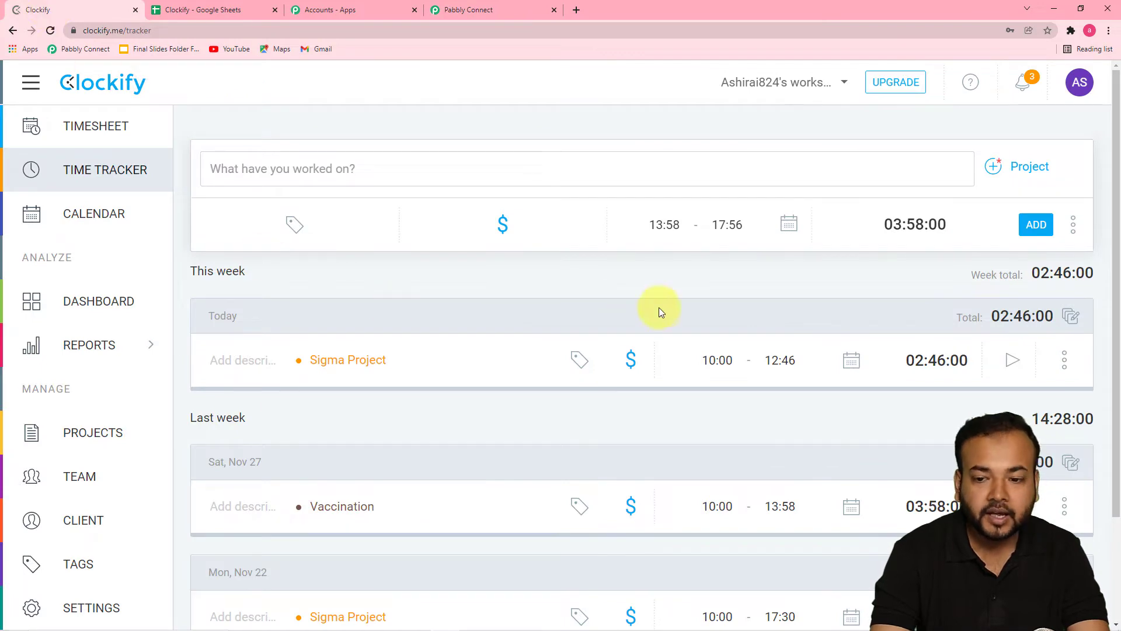
Go from the account menu to Profile settings and open Manage webhooks.
left_click(1082, 93)
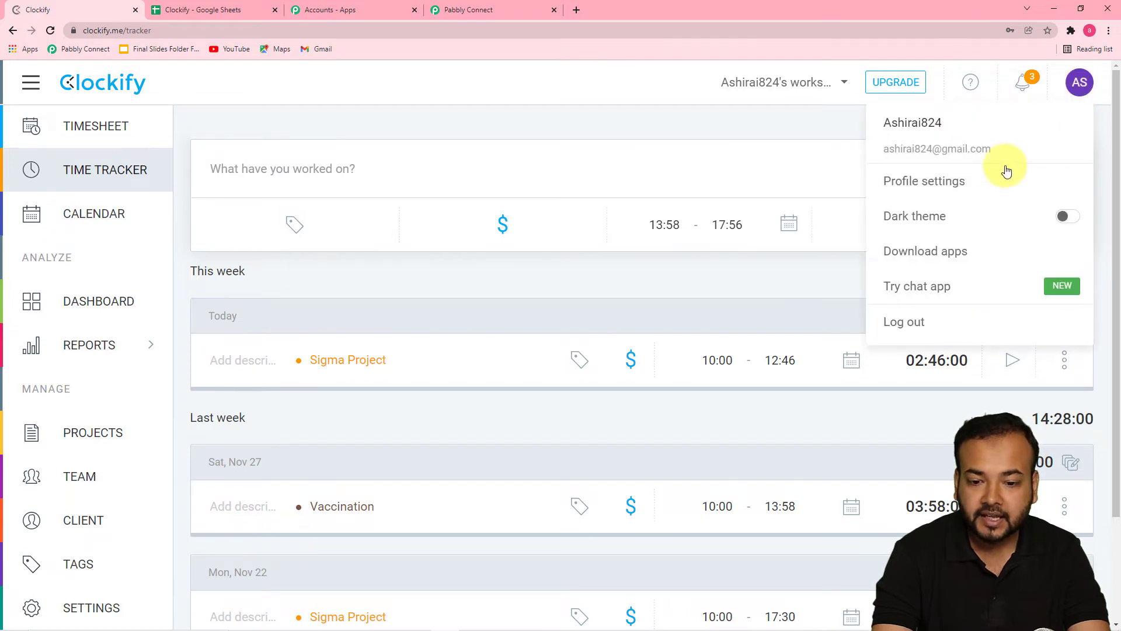
left_click(910, 193)
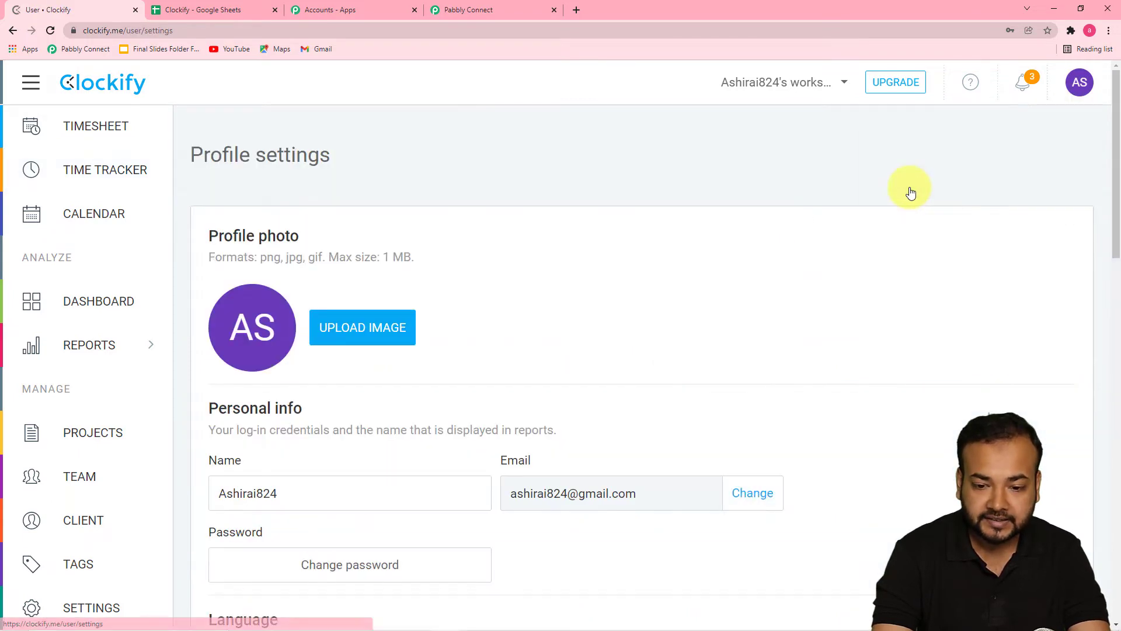
scroll(450, 213, "down", 9)
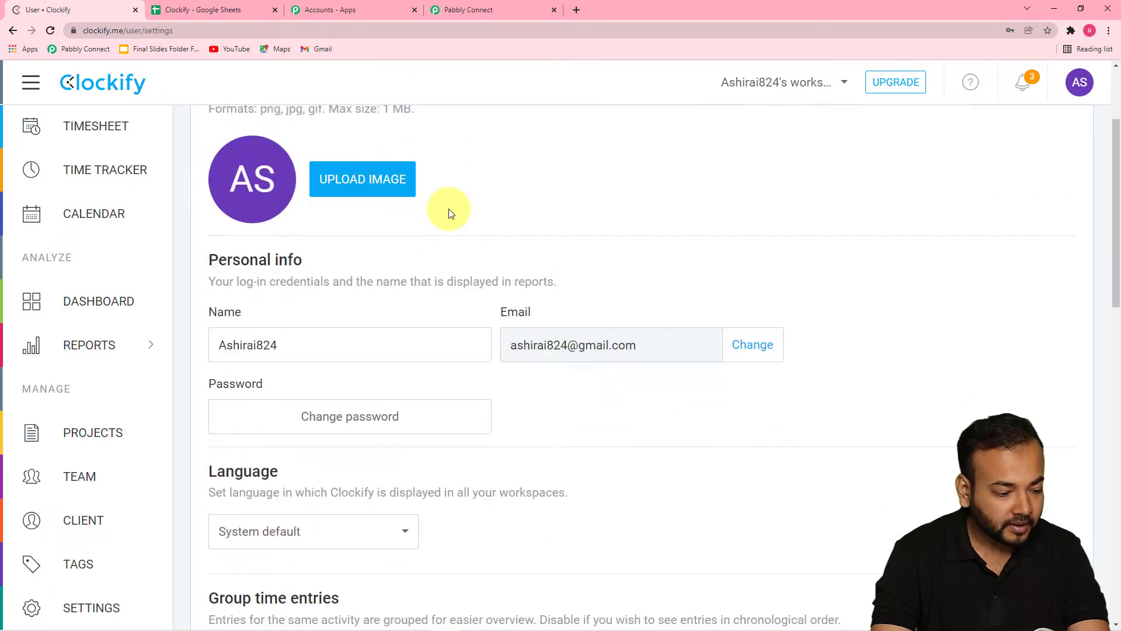
scroll(449, 213, "down", 7)
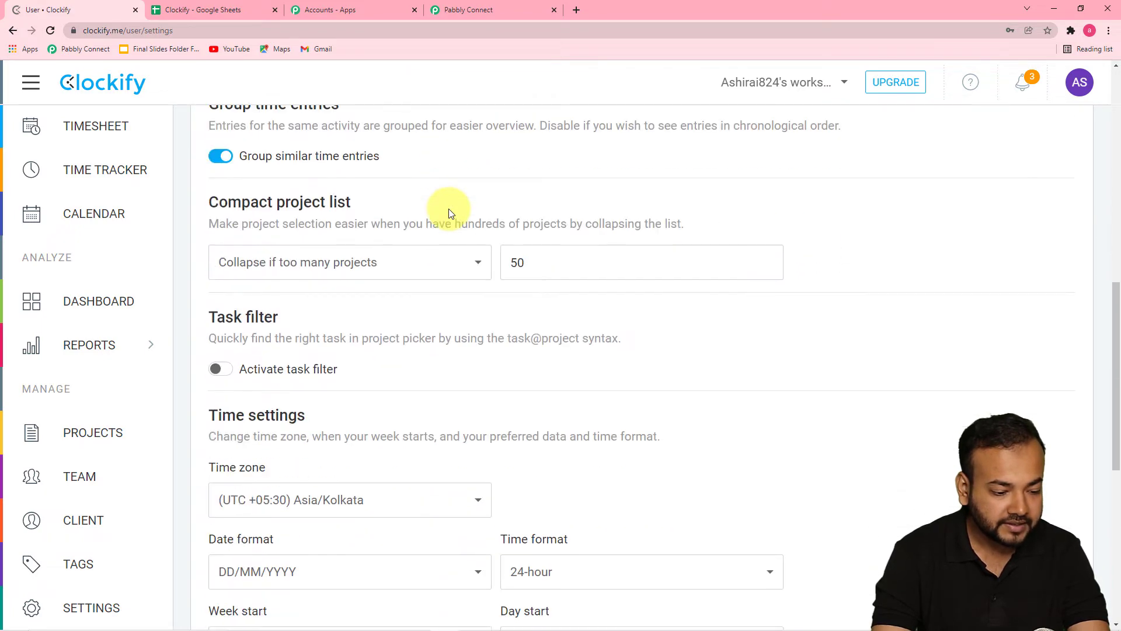
scroll(474, 321, "down", 3)
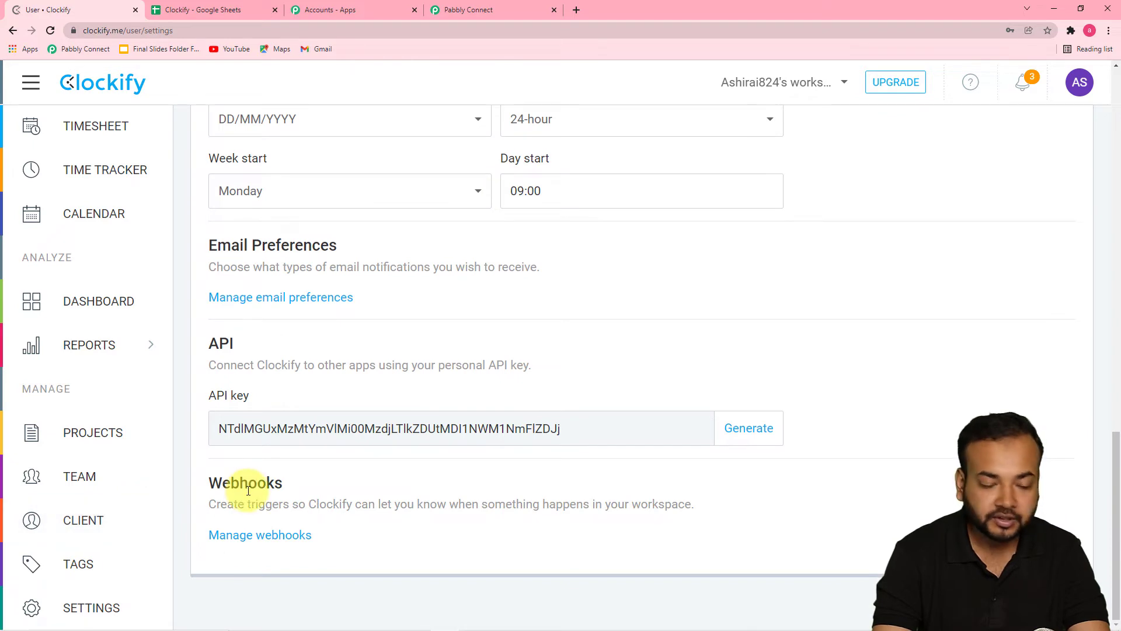
left_click(277, 543)
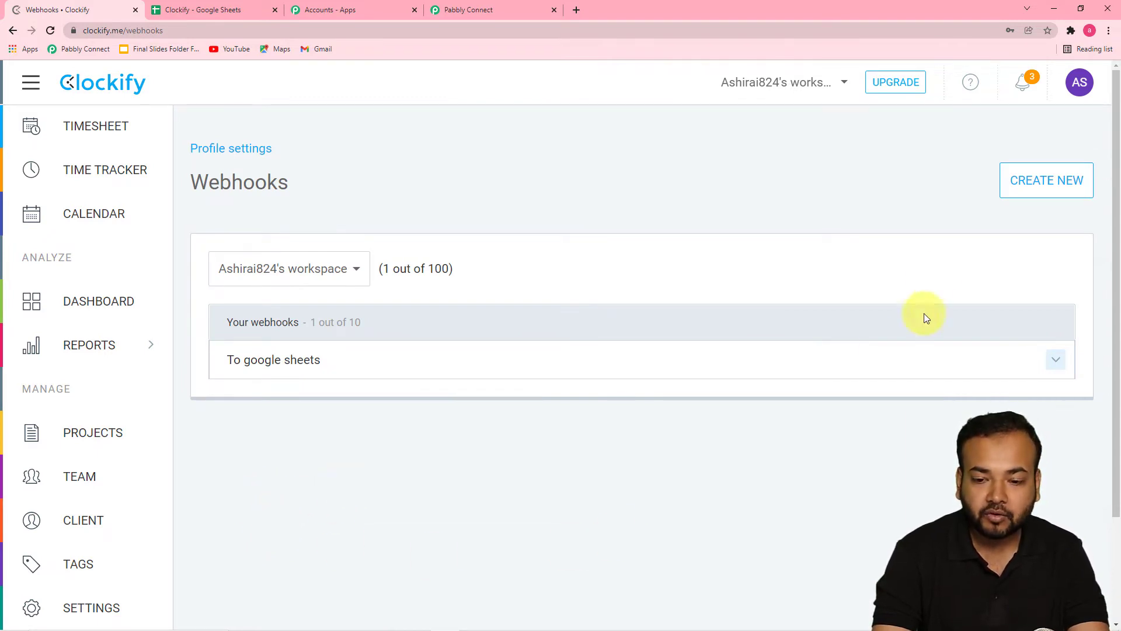
Start a new Clockify webhook named 'Time Sheet spreadsheet'.
left_click(1019, 188)
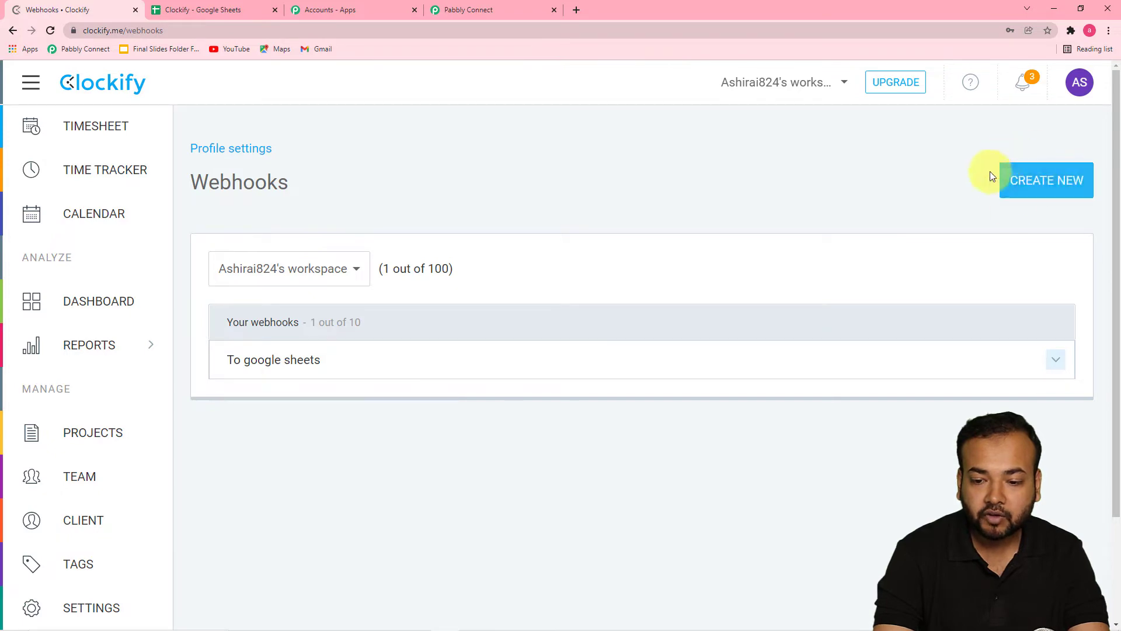
left_click(1030, 190)
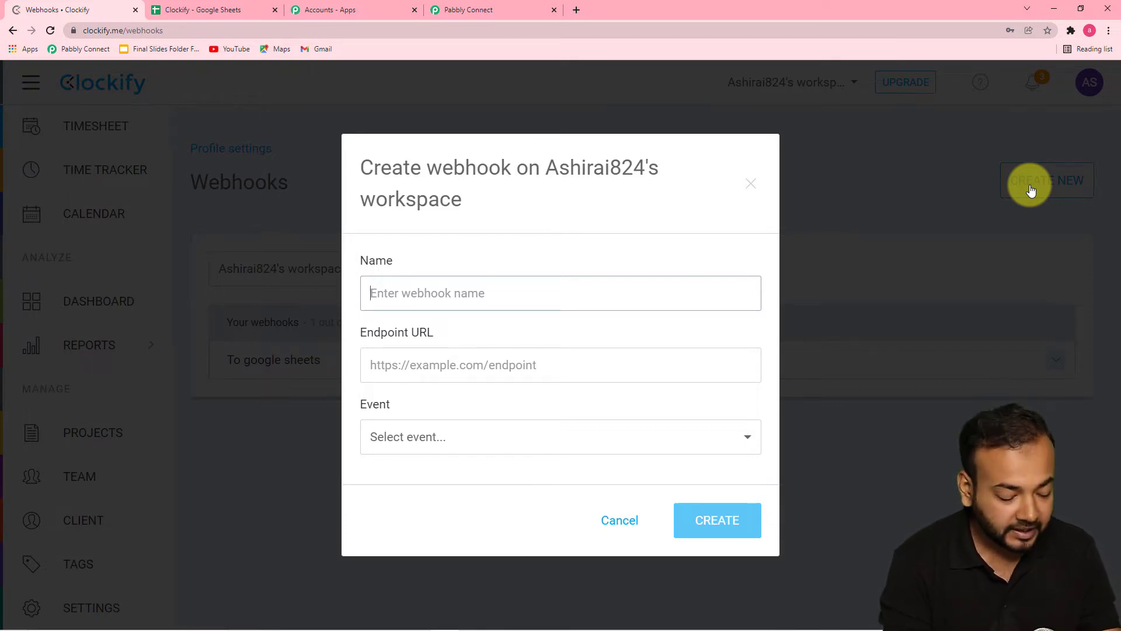
type("Time Sheet spread")
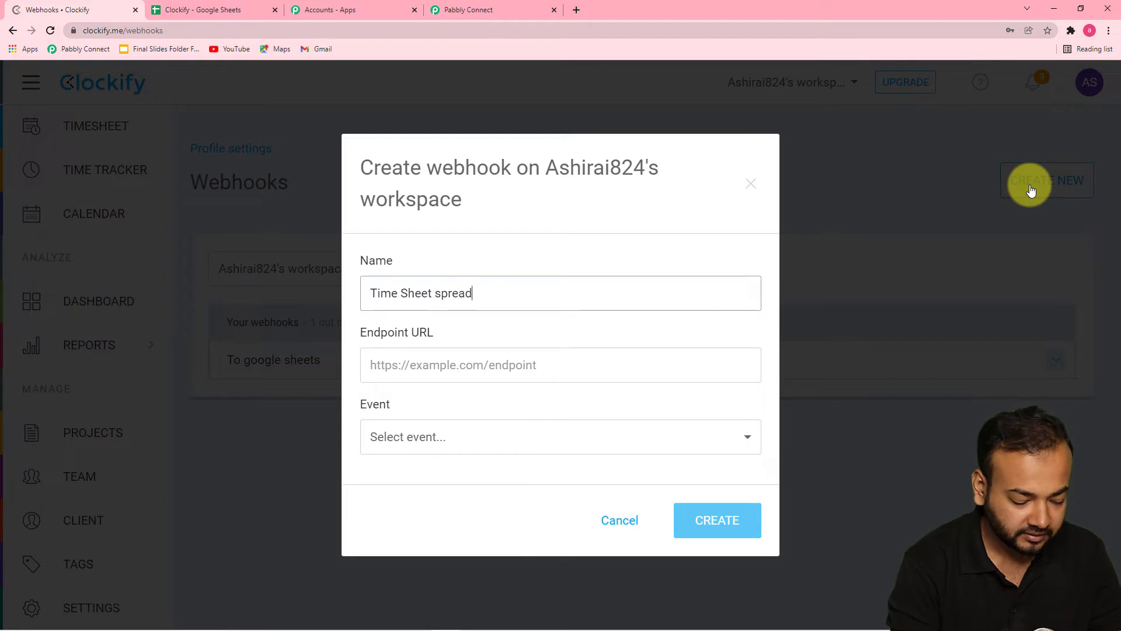
type("sheet")
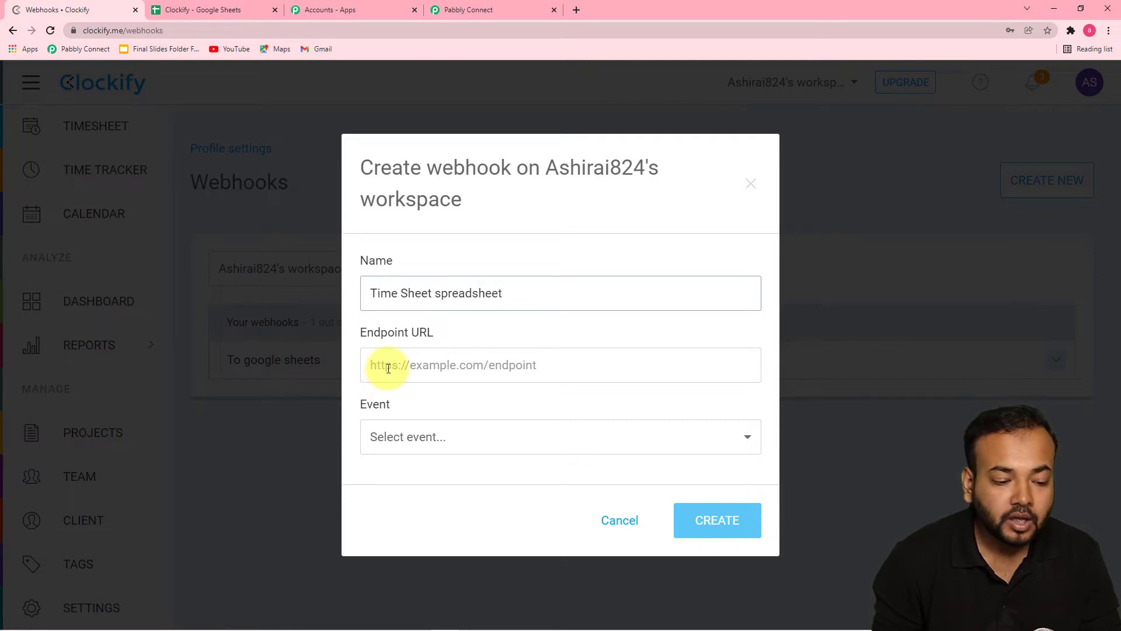
Copy the Pabbly webhook URL and paste it as the webhook's Endpoint URL.
left_click(488, 10)
left_click(919, 235)
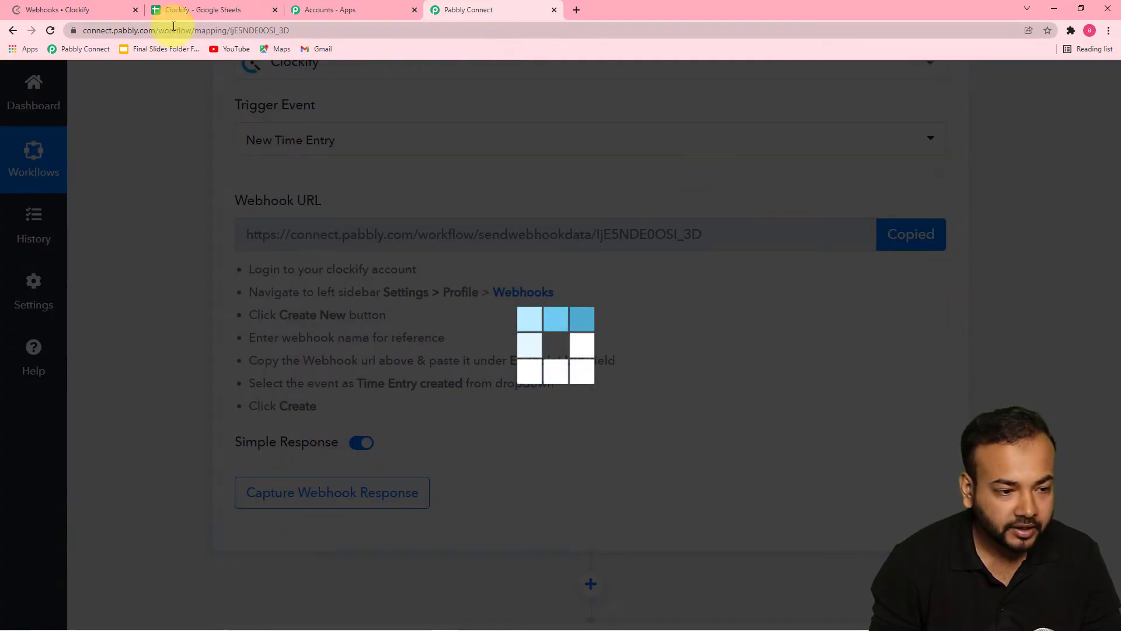
left_click(101, 12)
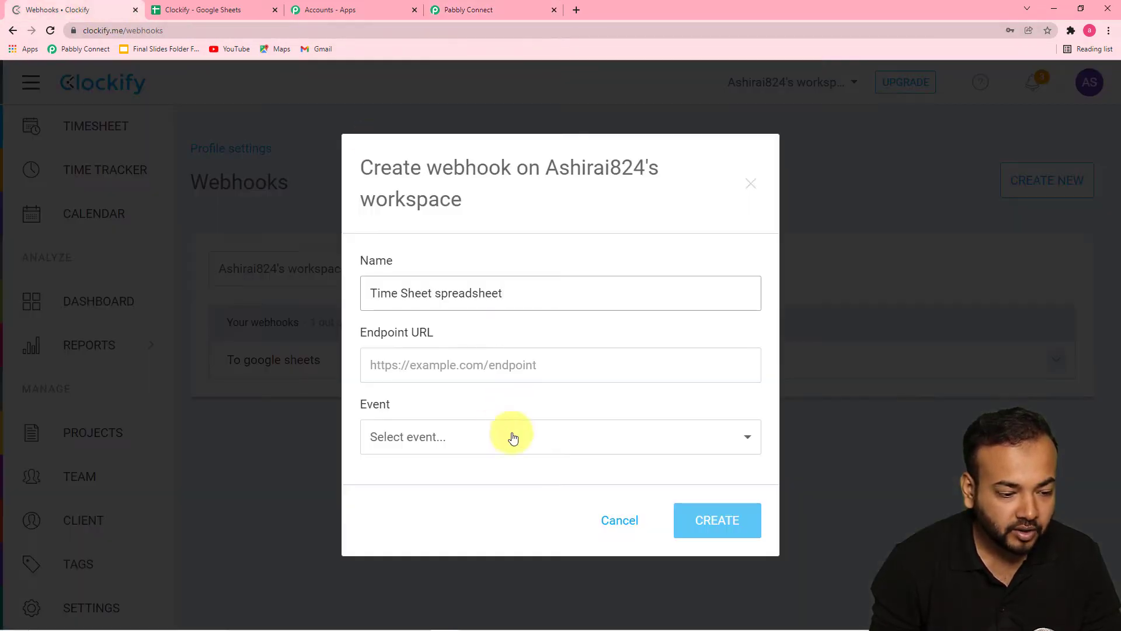
right_click(429, 368)
left_click(461, 445)
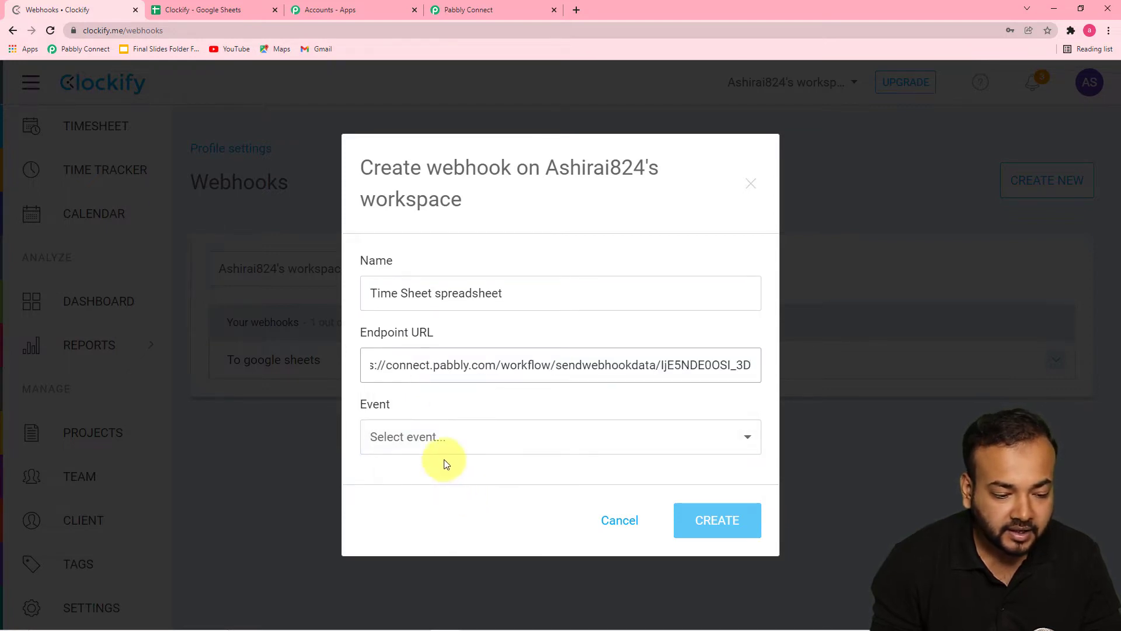
Set the event to 'Time entry created manually (me)' and create the webhook.
left_click(444, 442)
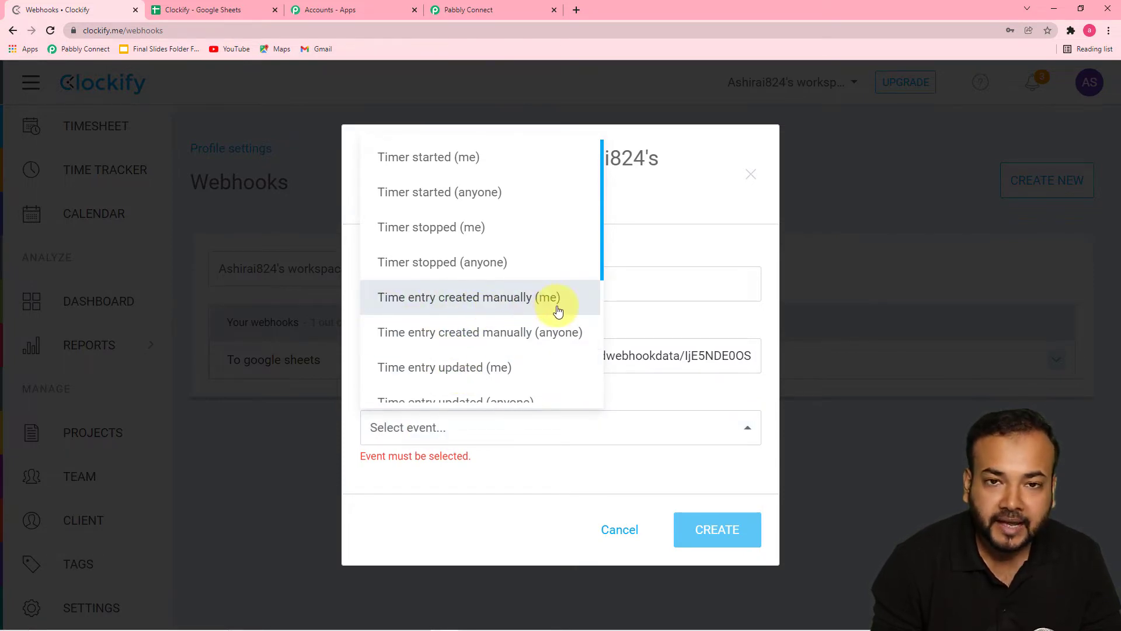
left_click(414, 299)
left_click(698, 522)
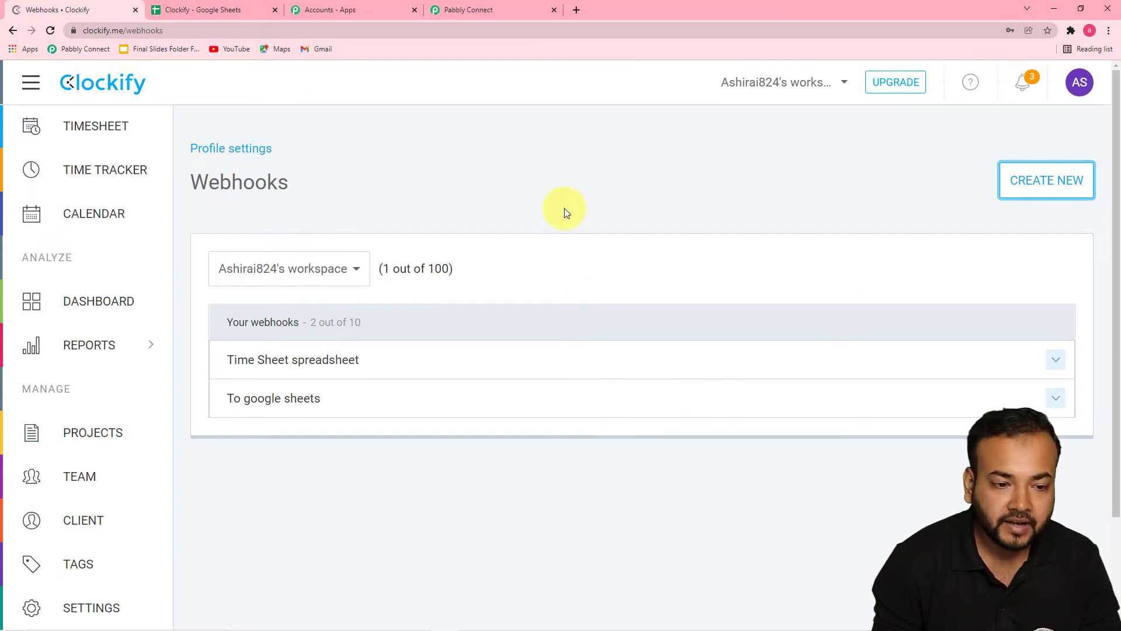
left_click(465, 9)
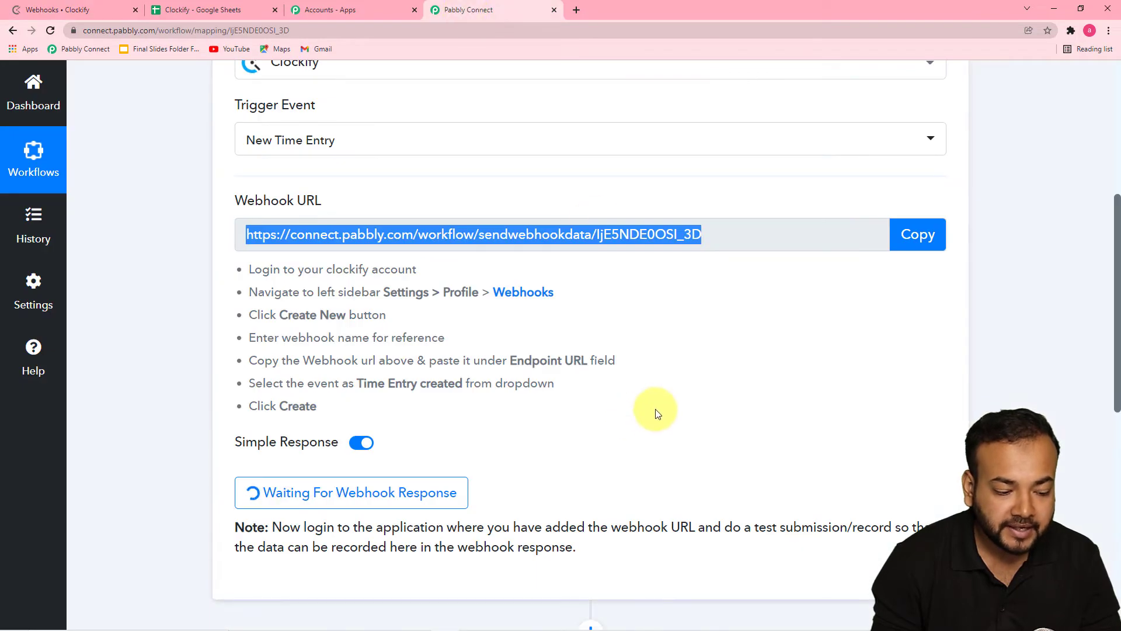
Leave the Pabbly trigger waiting for a webhook response and return to Clockify's Webhooks page.
left_click(916, 232)
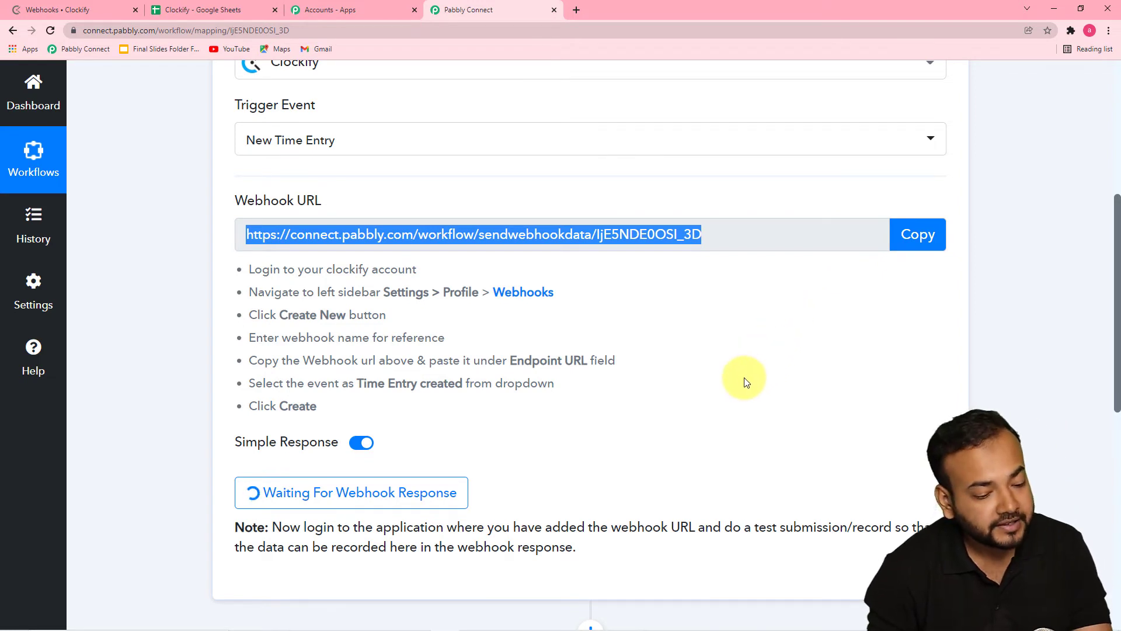
scroll(745, 381, "down", 1)
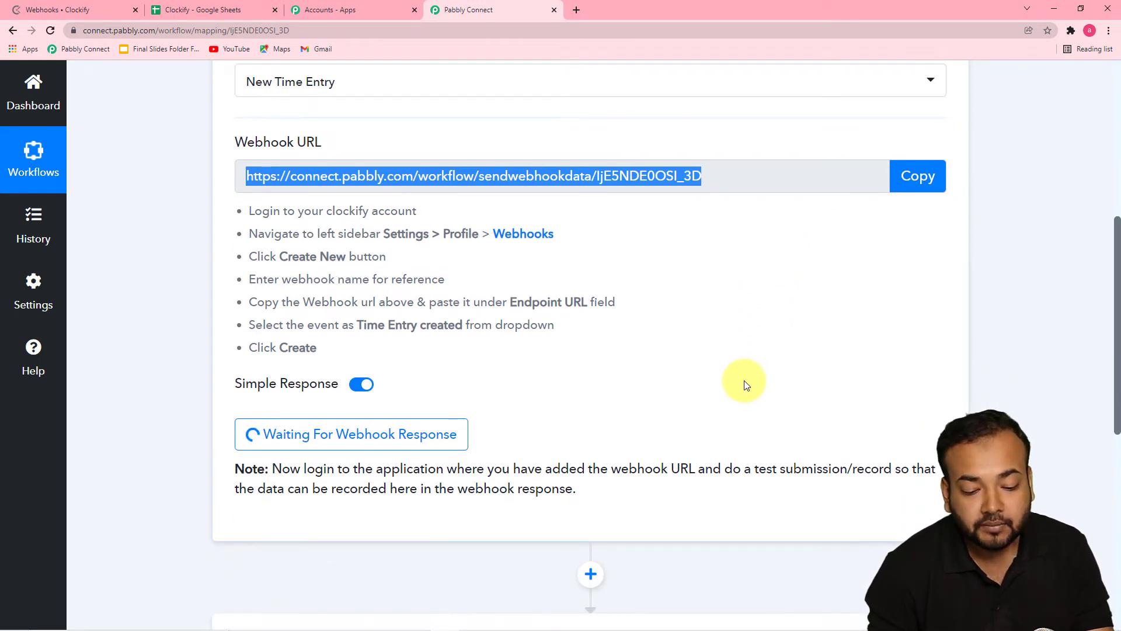
scroll(745, 383, "down", 1)
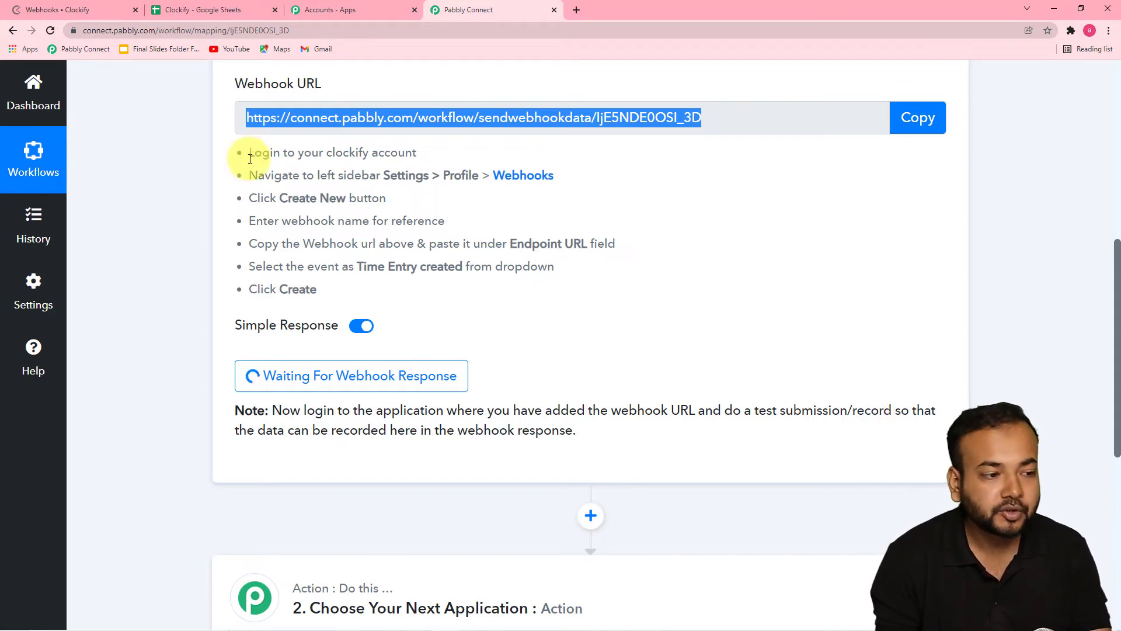
left_click(91, 7)
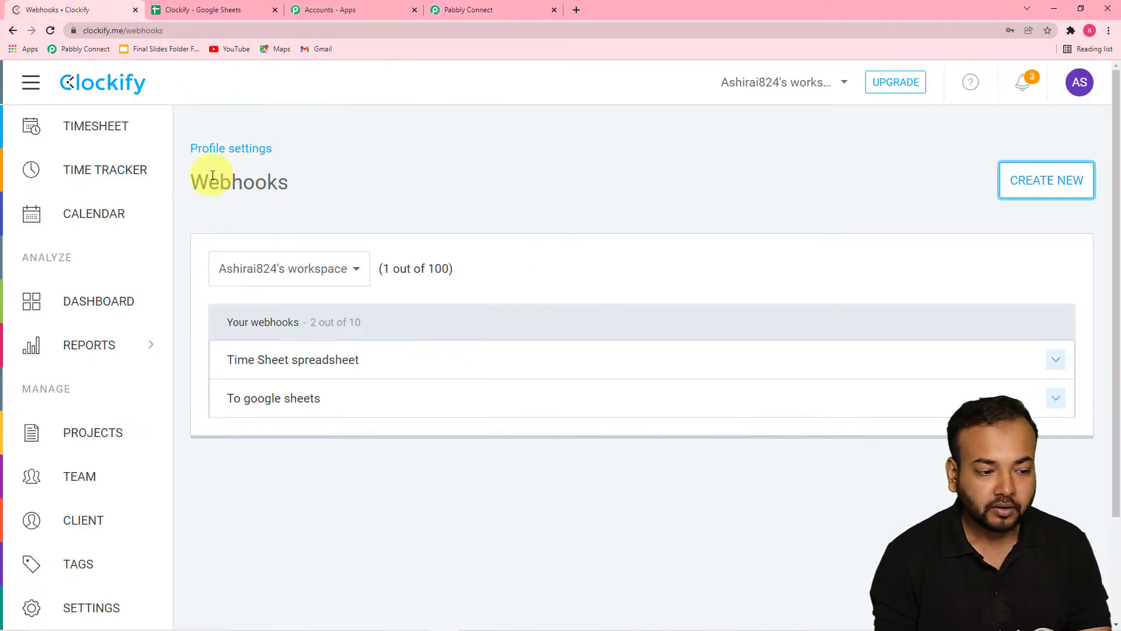
Start a Zehan Conscruction time entry dated 28 November.
left_click(98, 178)
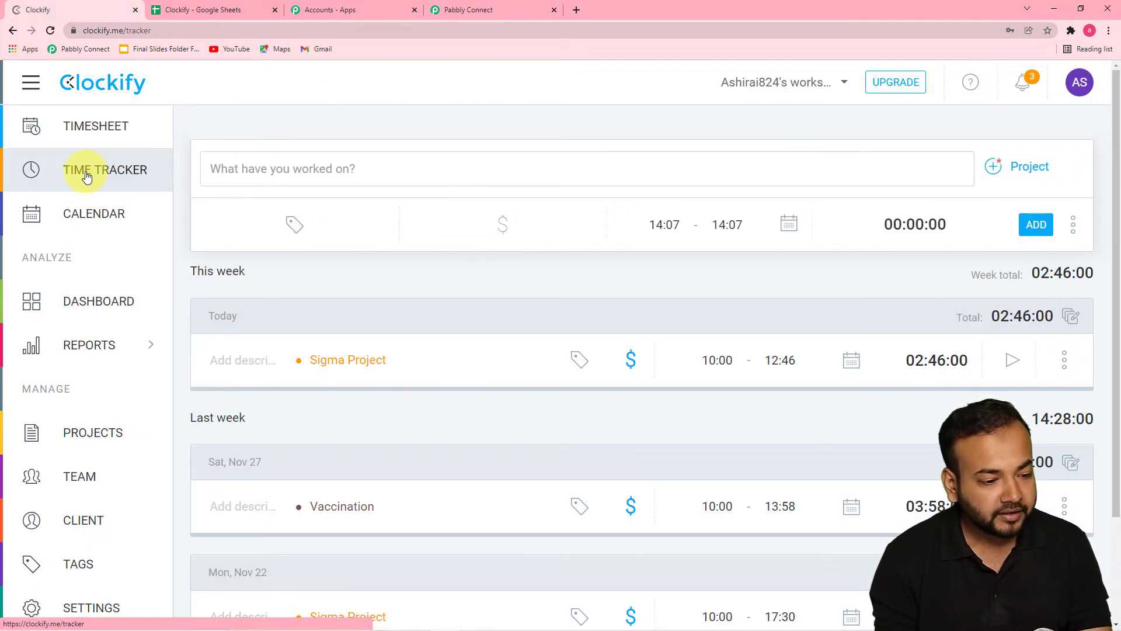
left_click(1010, 174)
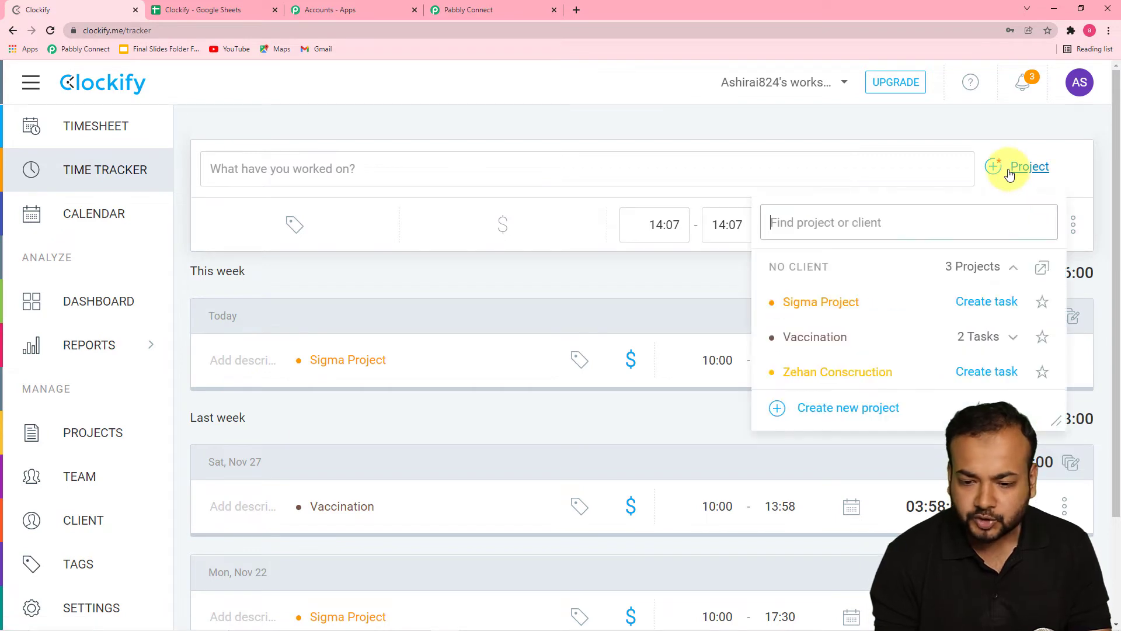
left_click(874, 380)
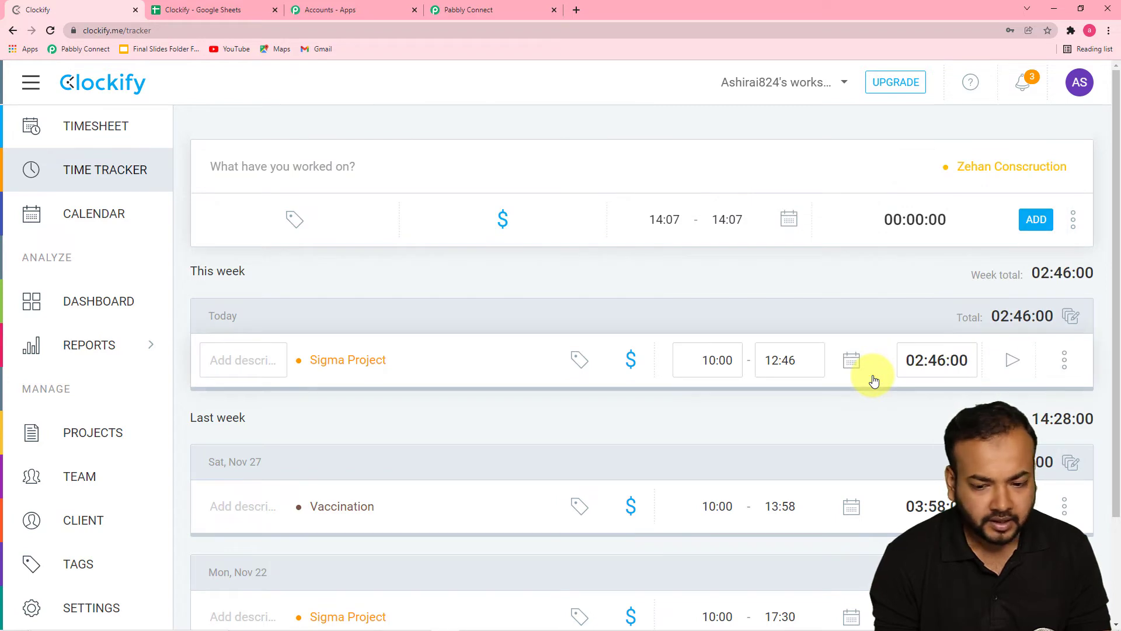
left_click(787, 225)
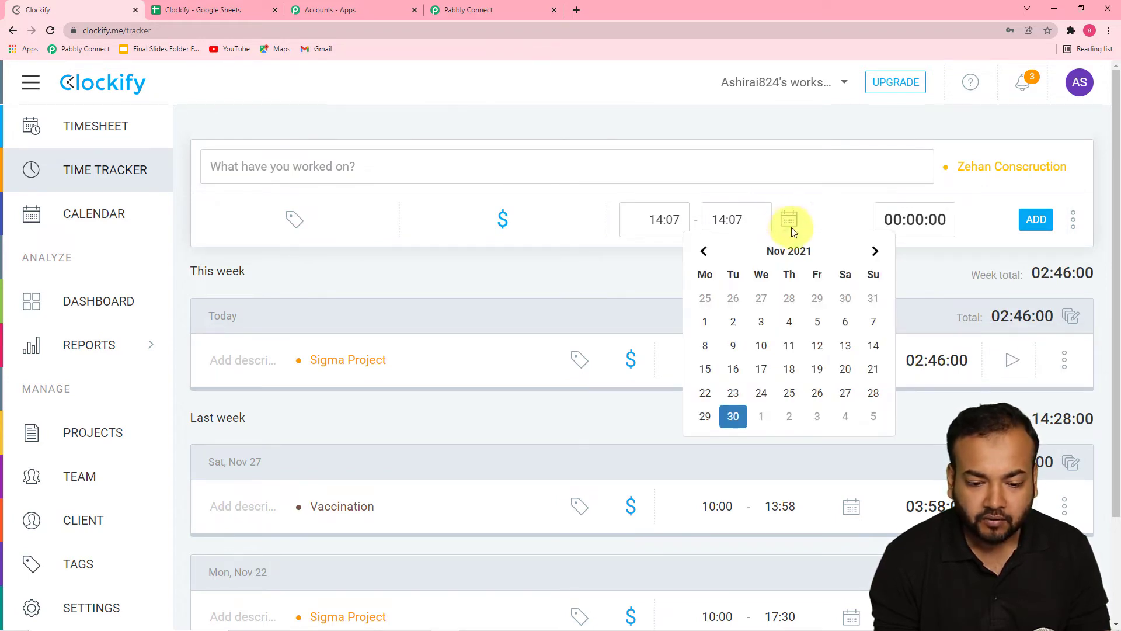
left_click(873, 392)
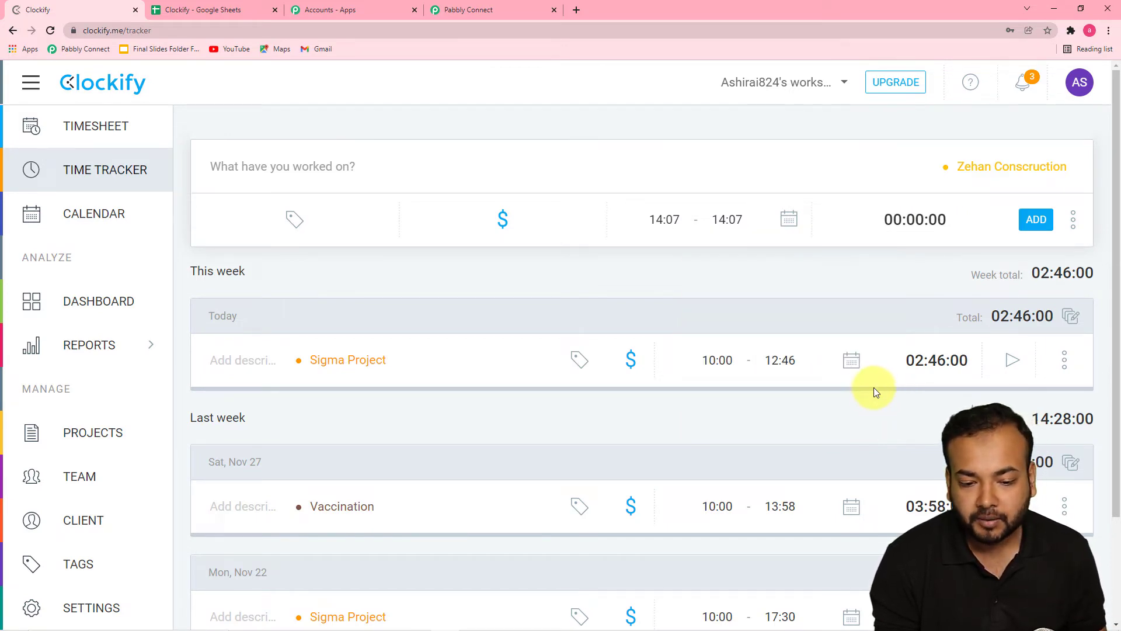
Set the start time to 09:00, keep the 14:07 end, and add the entry.
left_click(676, 227)
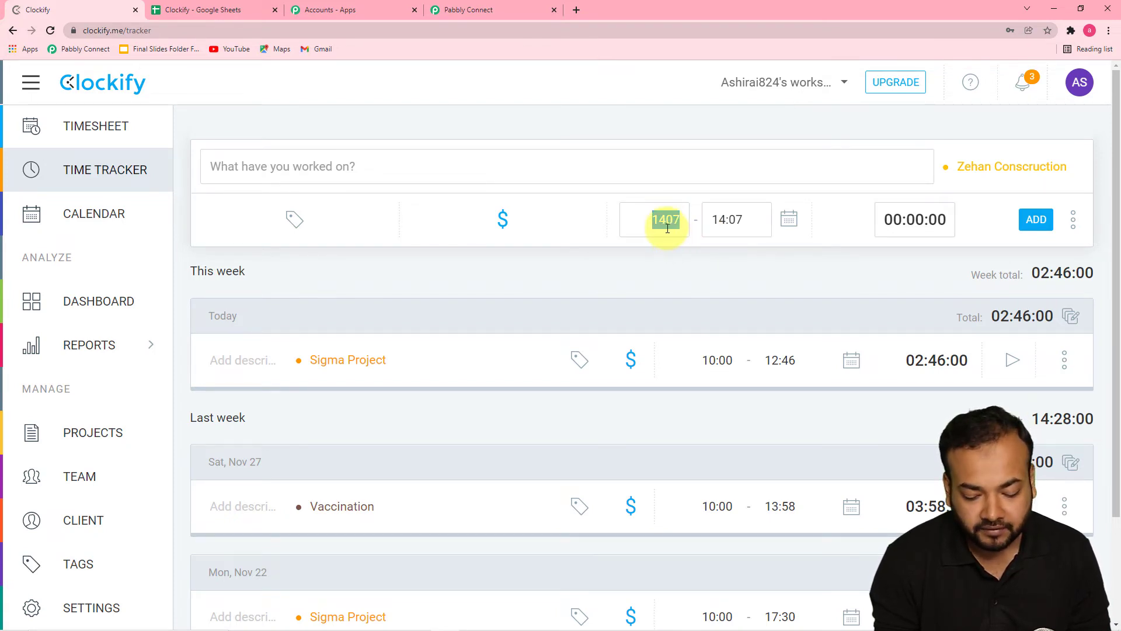
type("9")
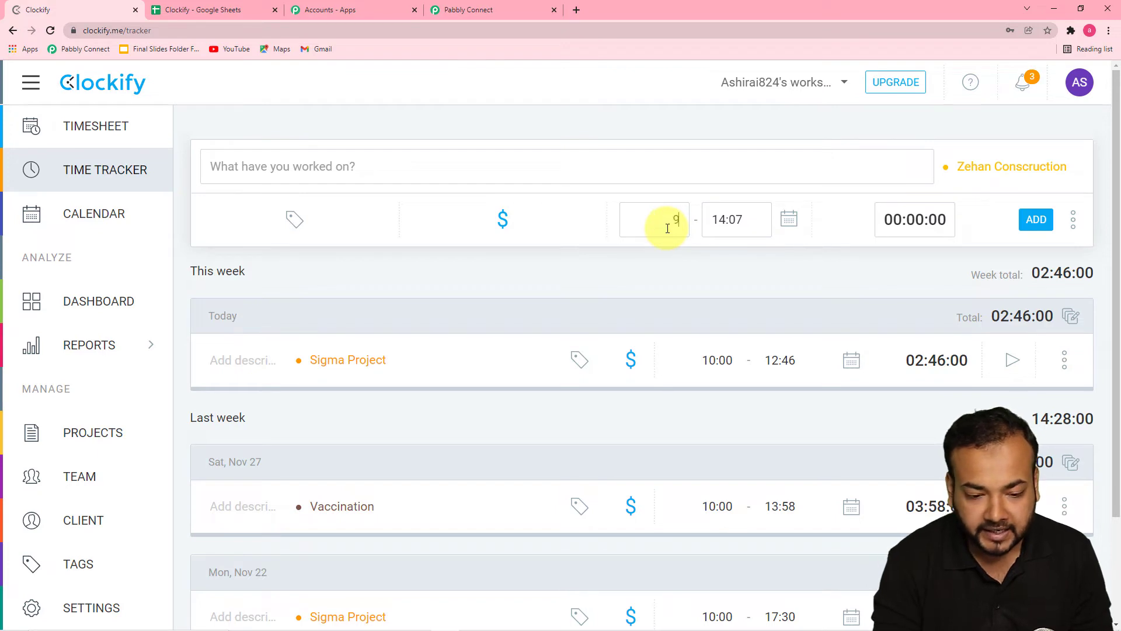
key("BackSpace")
type("0")
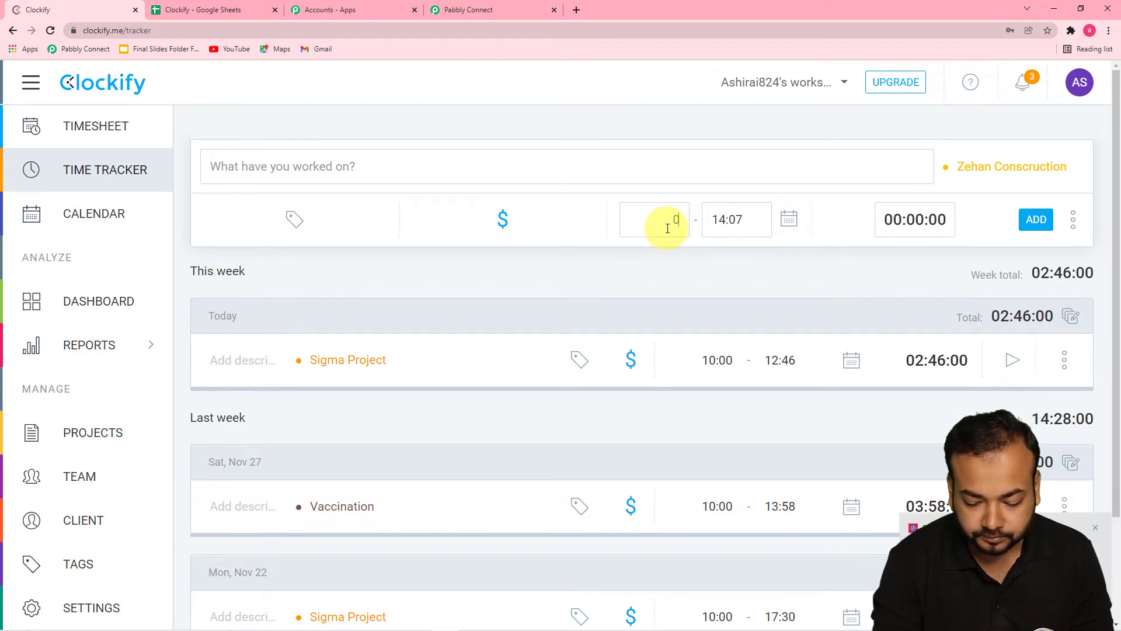
type("9:00")
left_click(725, 230)
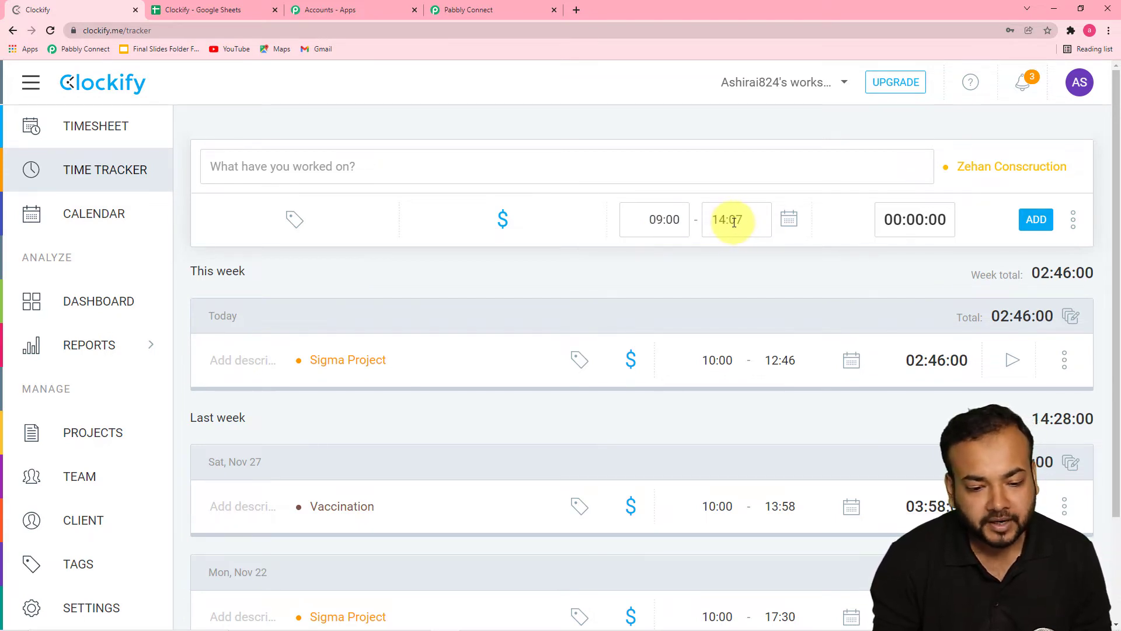
left_click(724, 230)
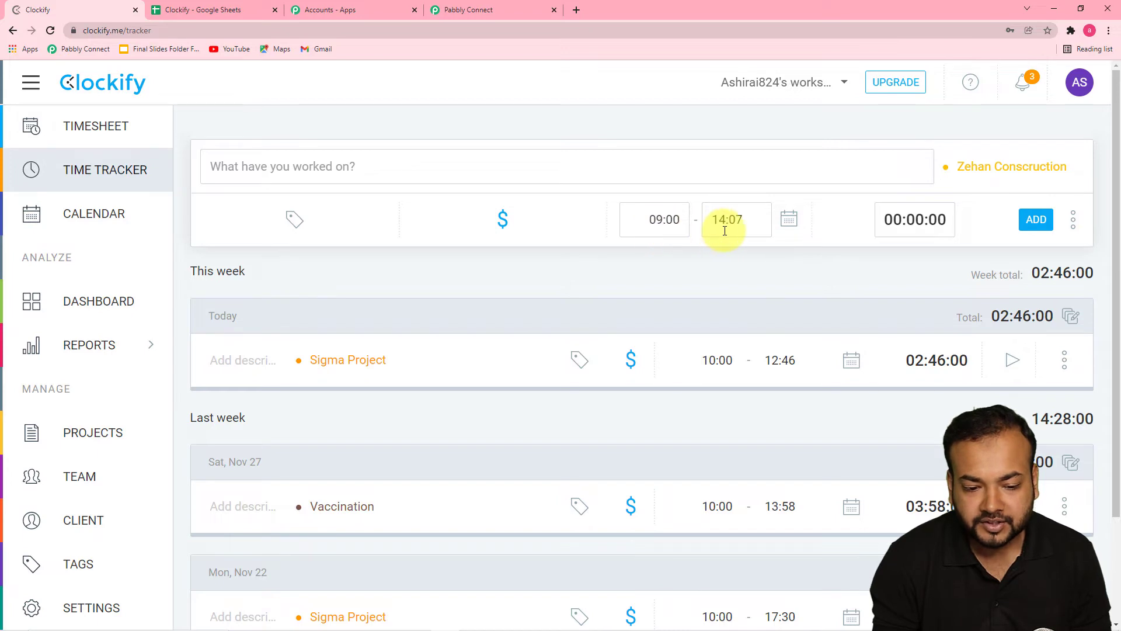
left_click(1035, 224)
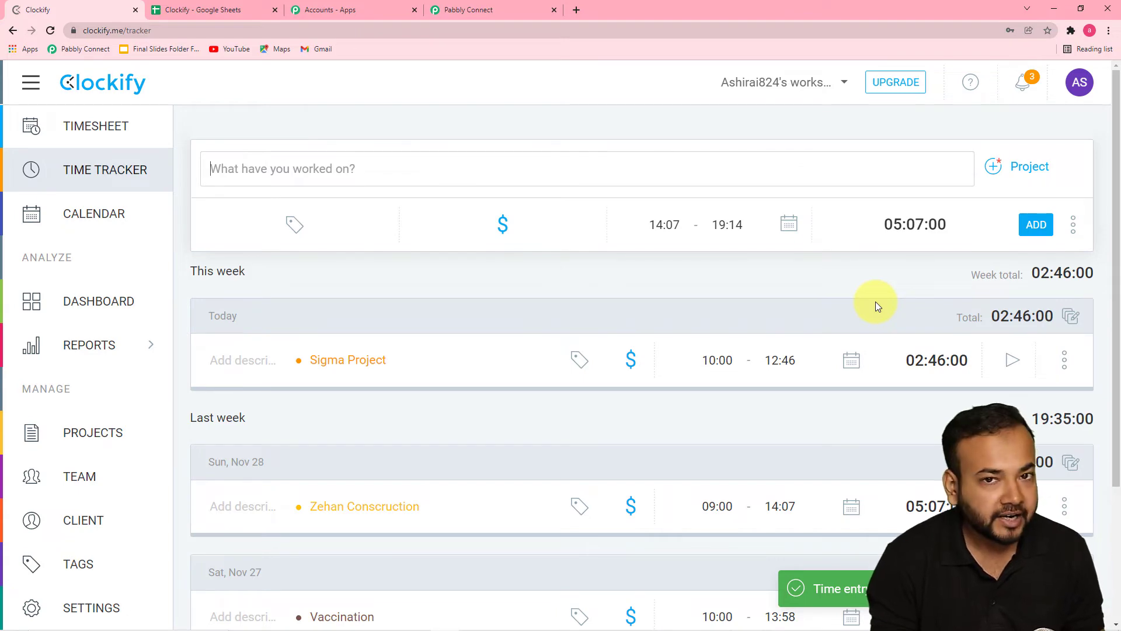
Check the trigger's Response Received start, end and PT5H7M duration, glancing at Sheets and Clockify.
left_click(474, 11)
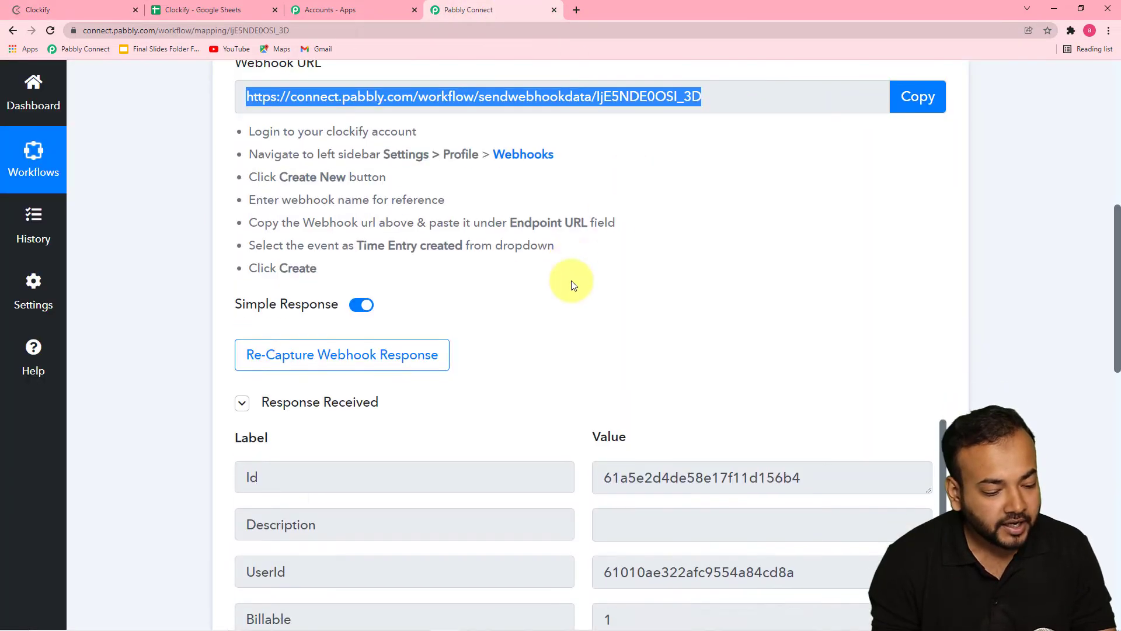
scroll(571, 280, "down", 3)
scroll(594, 332, "down", 3)
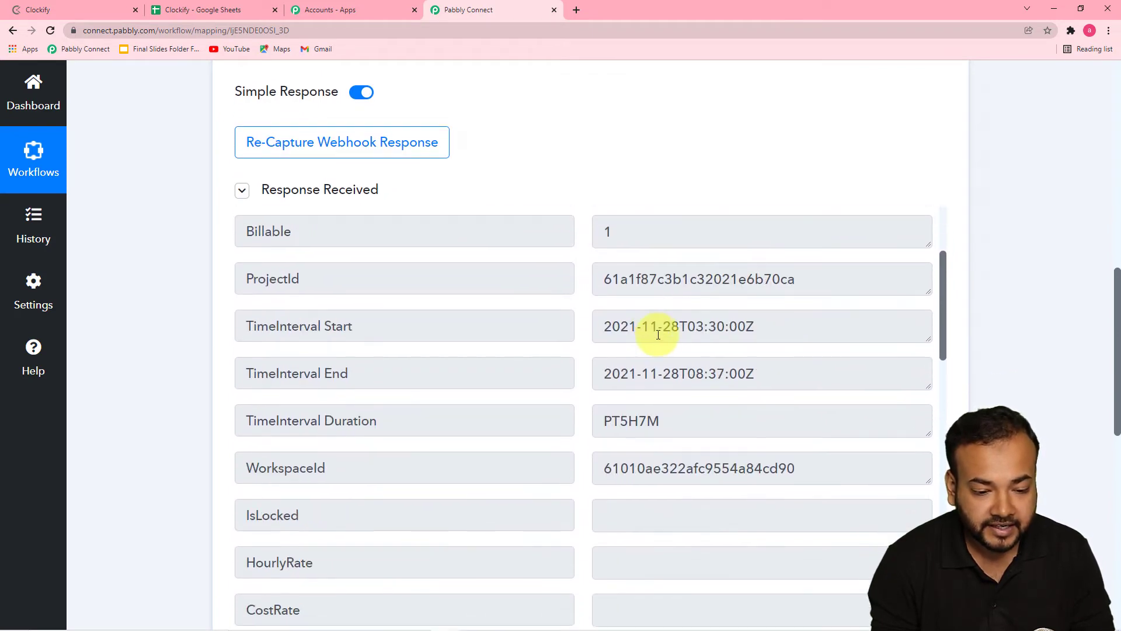
scroll(152, 295, "down", 4)
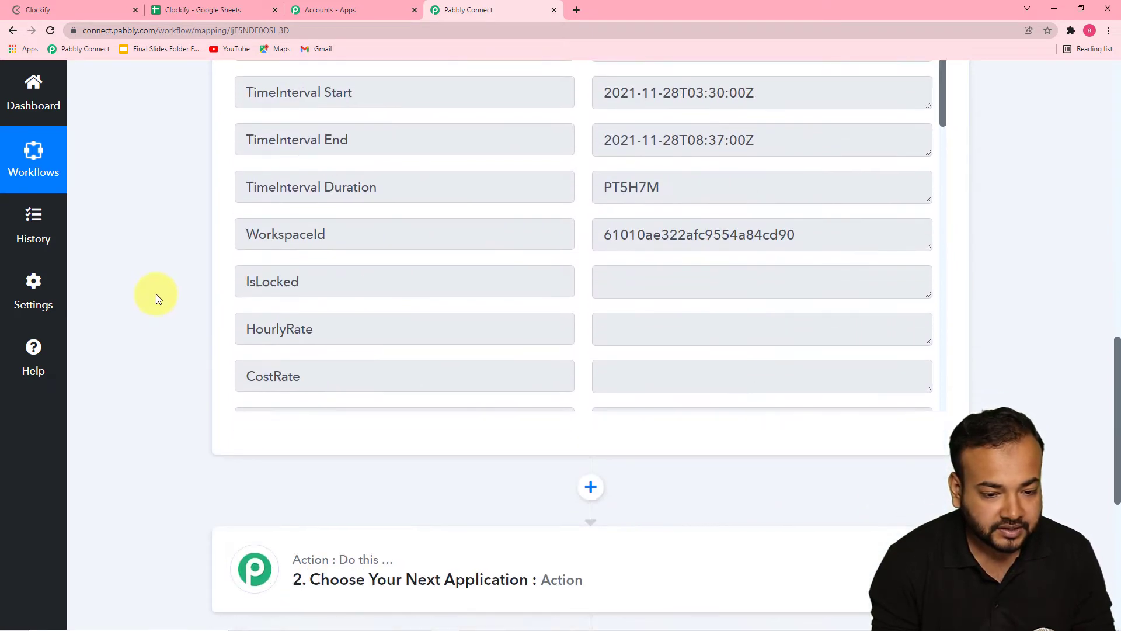
scroll(432, 245, "up", 1)
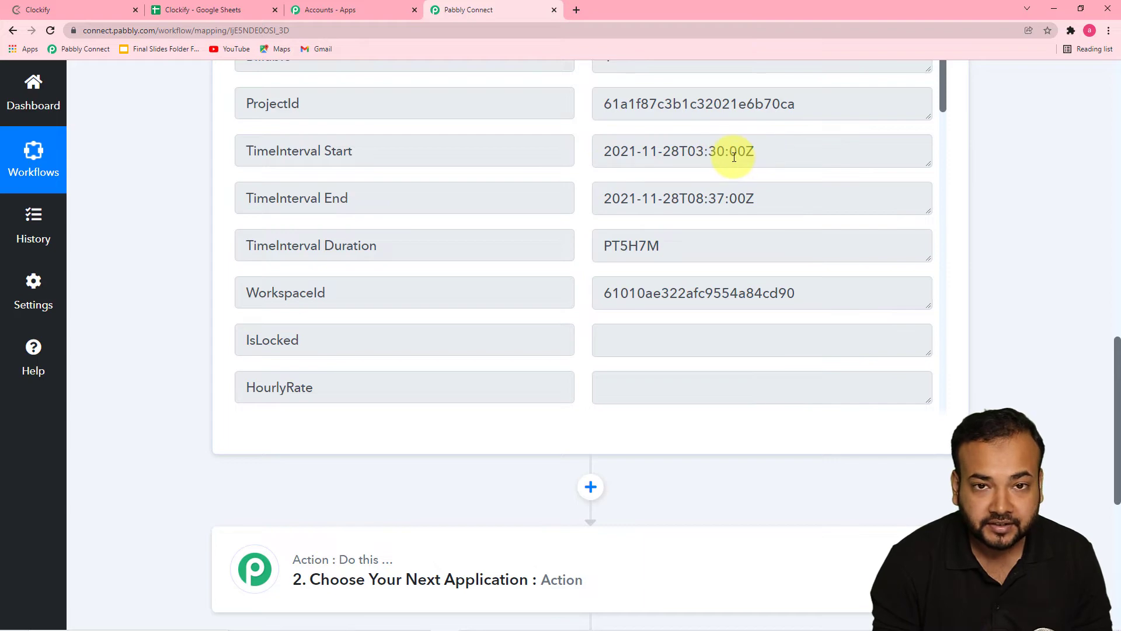
left_click(214, 12)
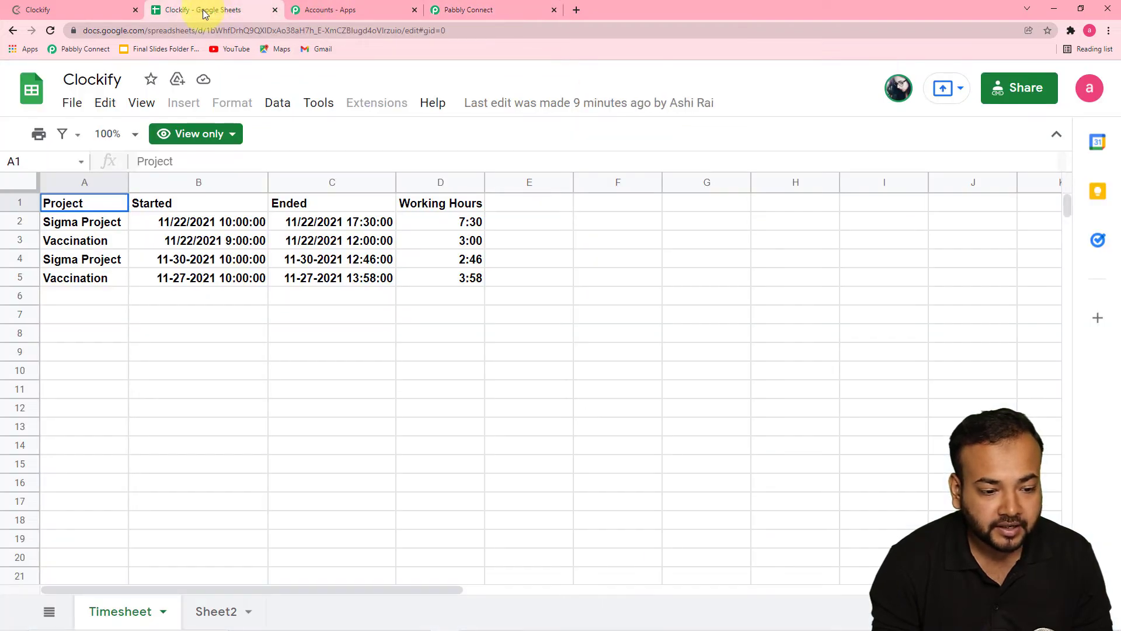
left_click(97, 10)
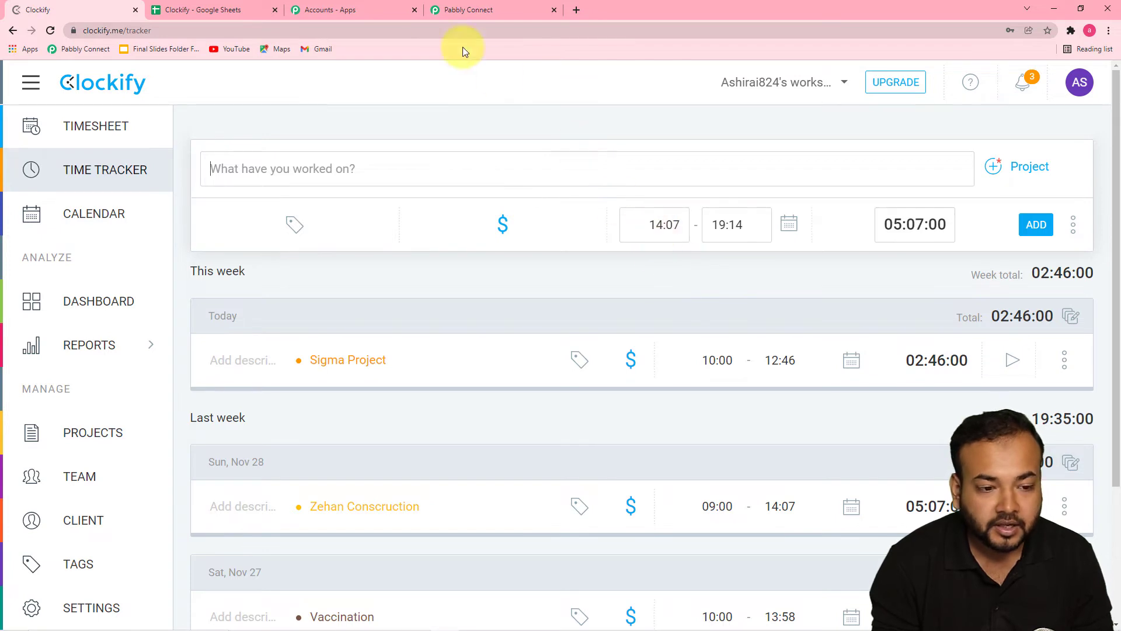
left_click(452, 11)
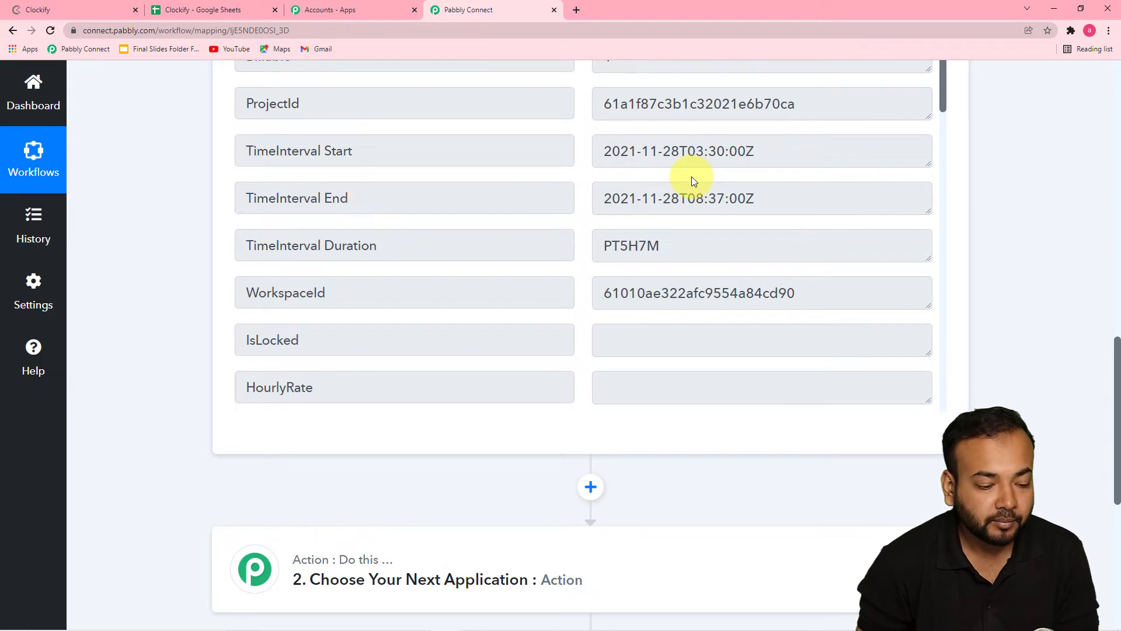
scroll(315, 501, "down", 3)
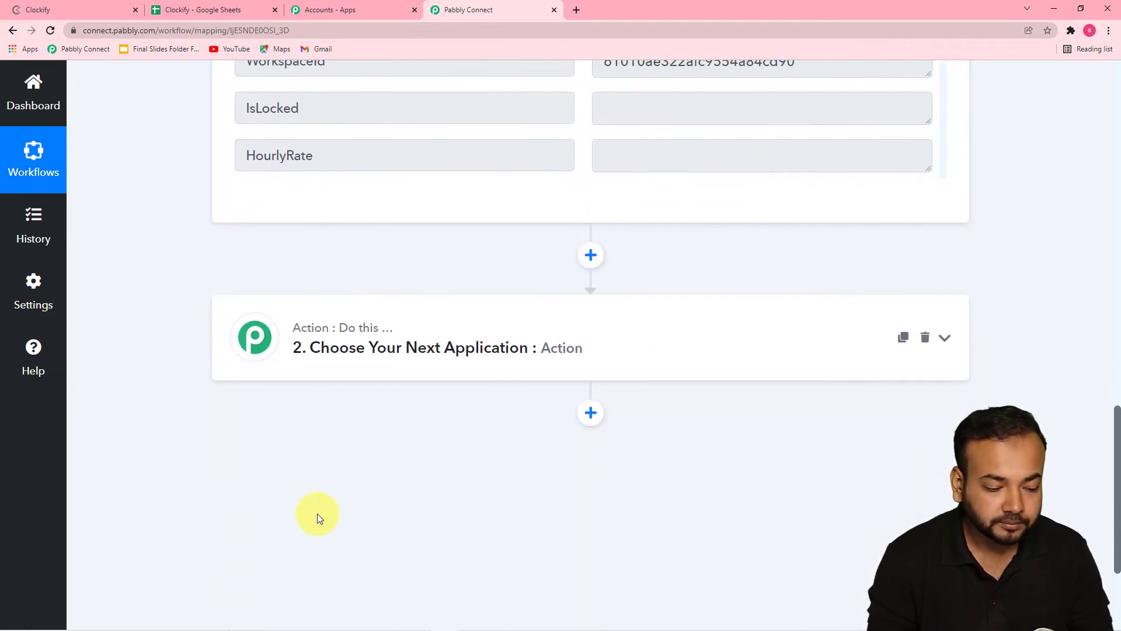
Add a Date/Time Formatter action step with the Format Date with Time Zone event and connect it.
left_click(362, 343)
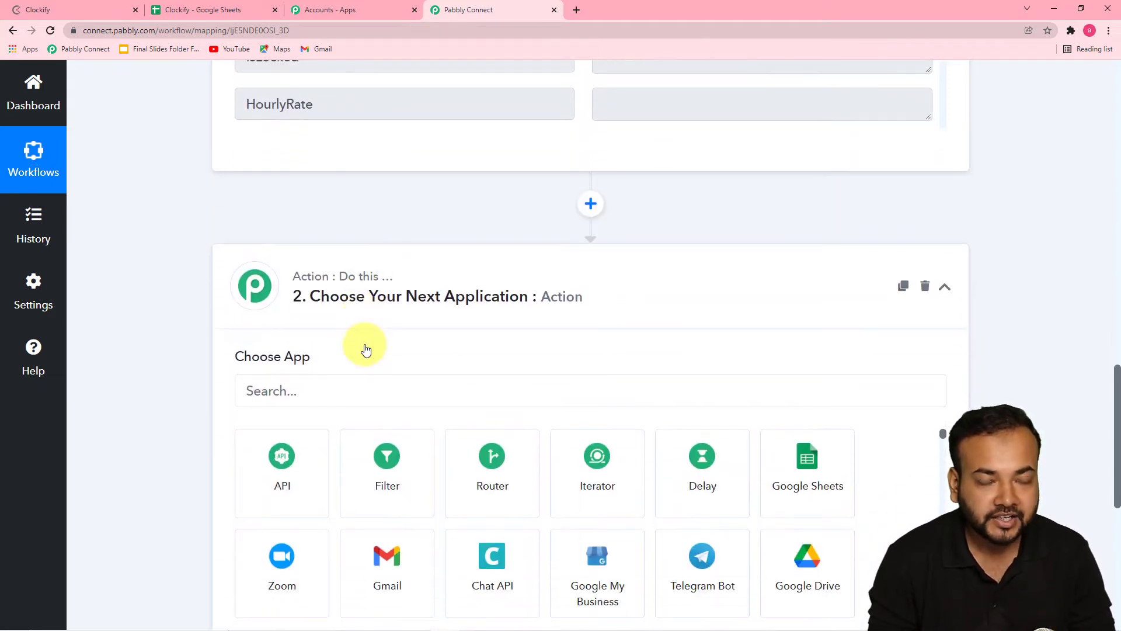
left_click(337, 268)
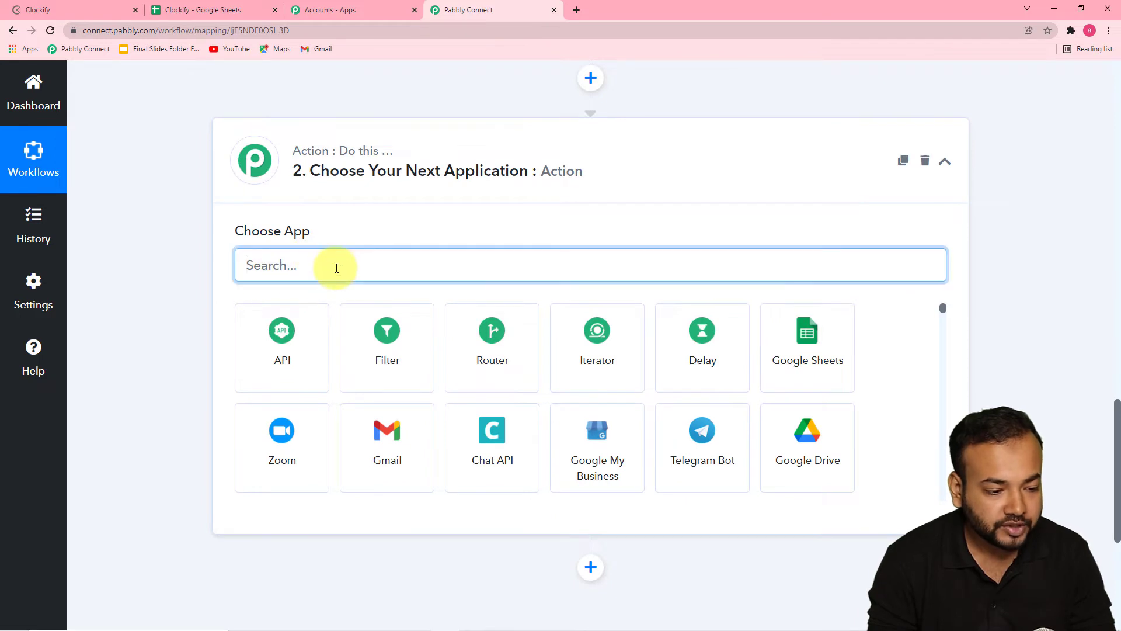
type("da")
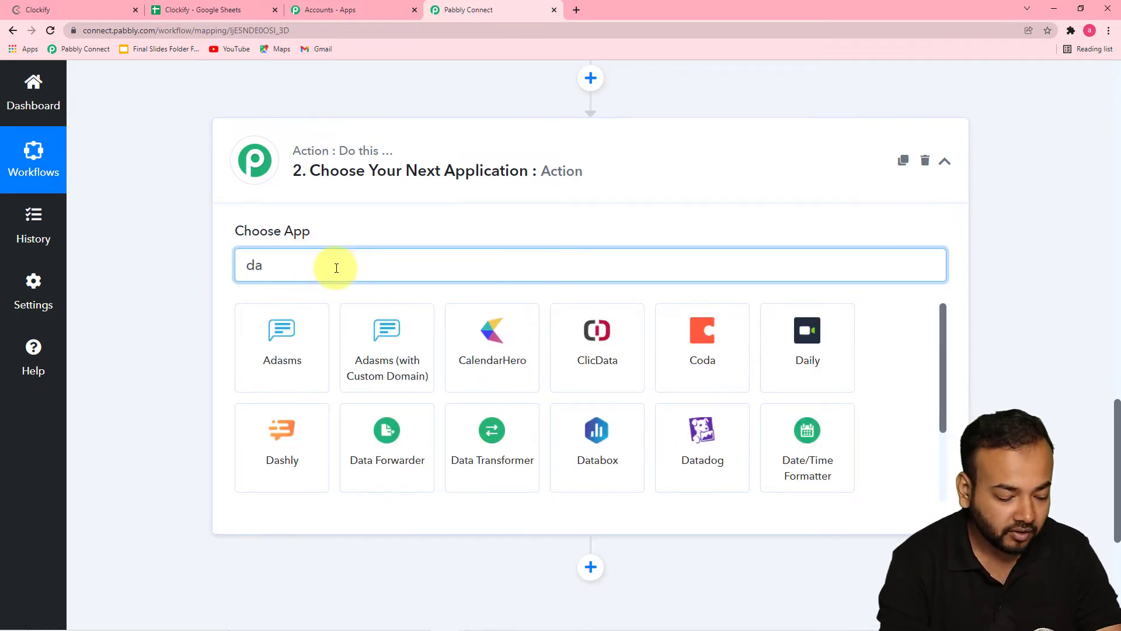
type("te")
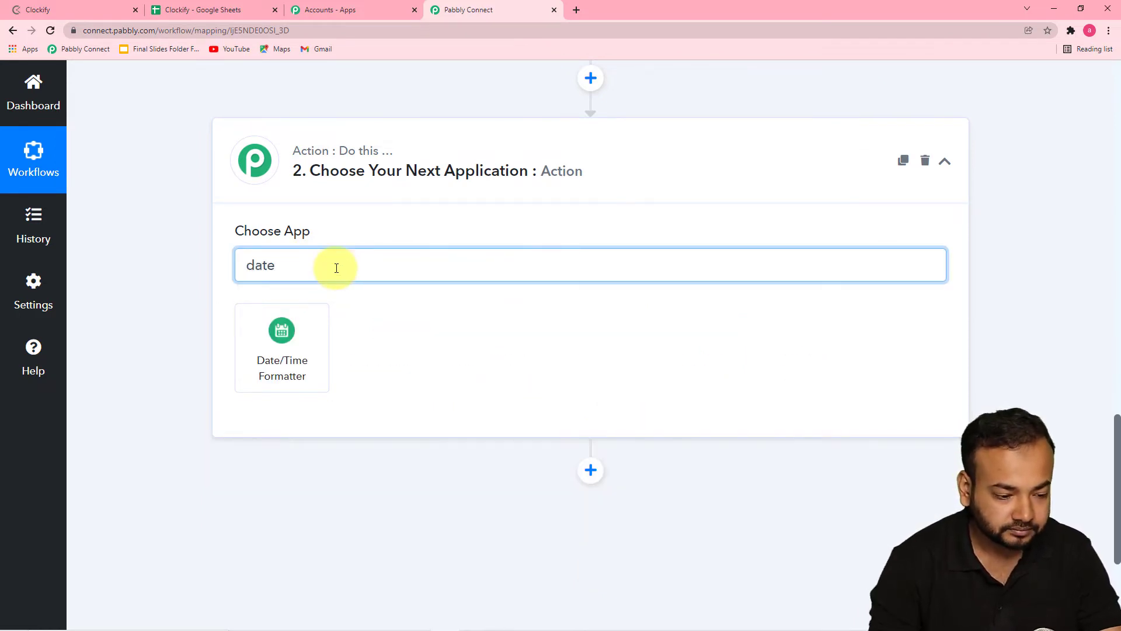
left_click(293, 377)
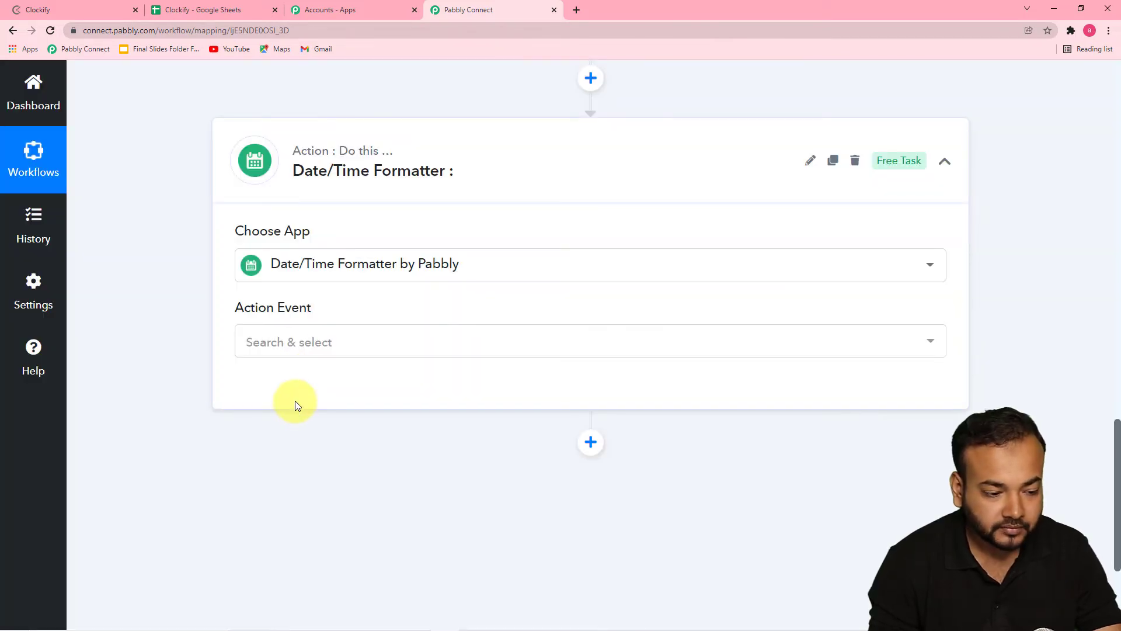
left_click(288, 340)
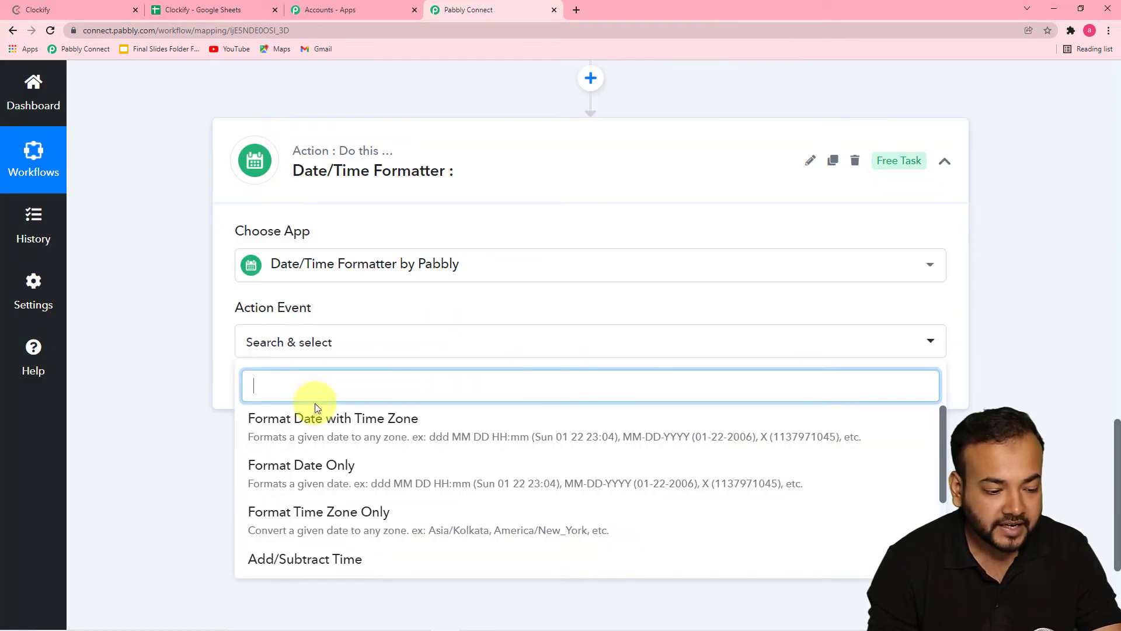
left_click(337, 435)
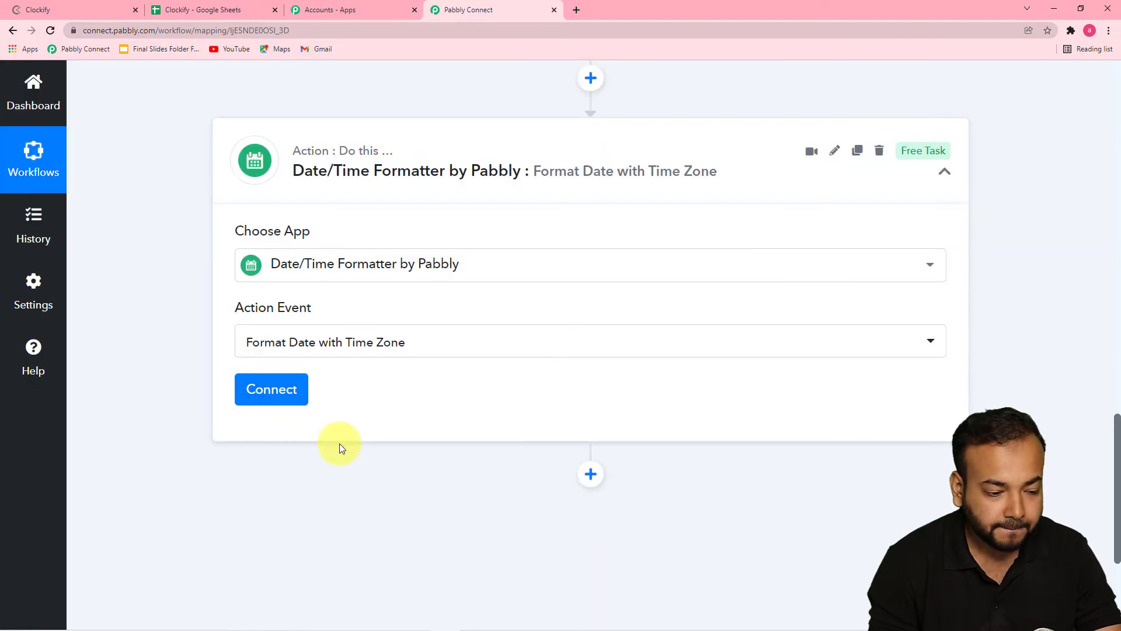
left_click(265, 390)
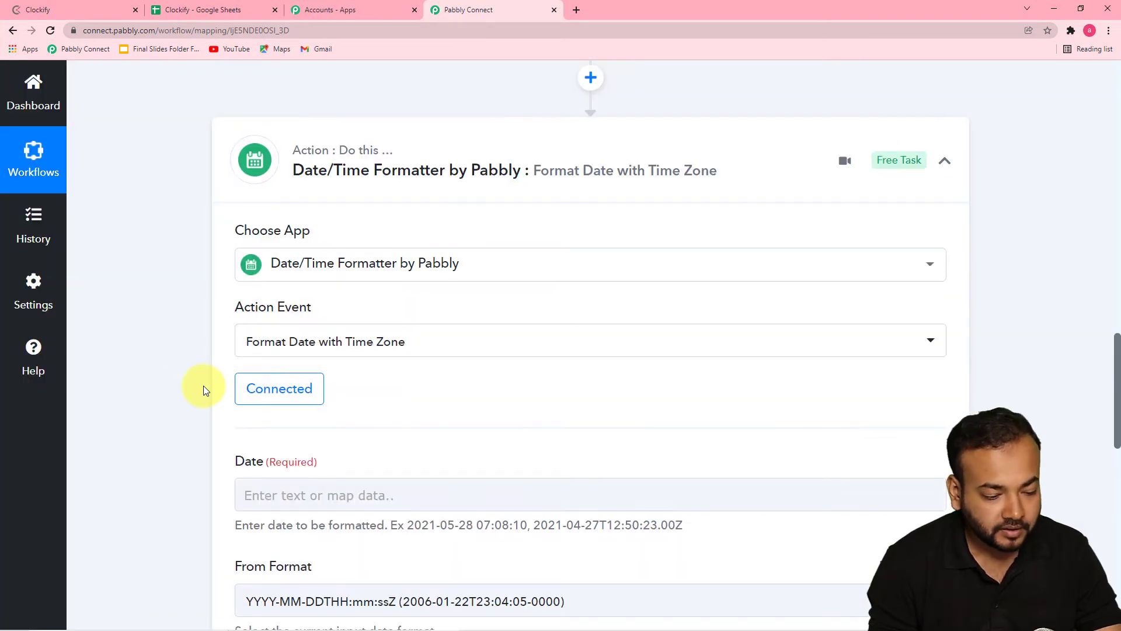
Map Clockify's TimeInterval Start into the formatter's Date field.
scroll(203, 385, "down", 2)
scroll(203, 385, "down", 2)
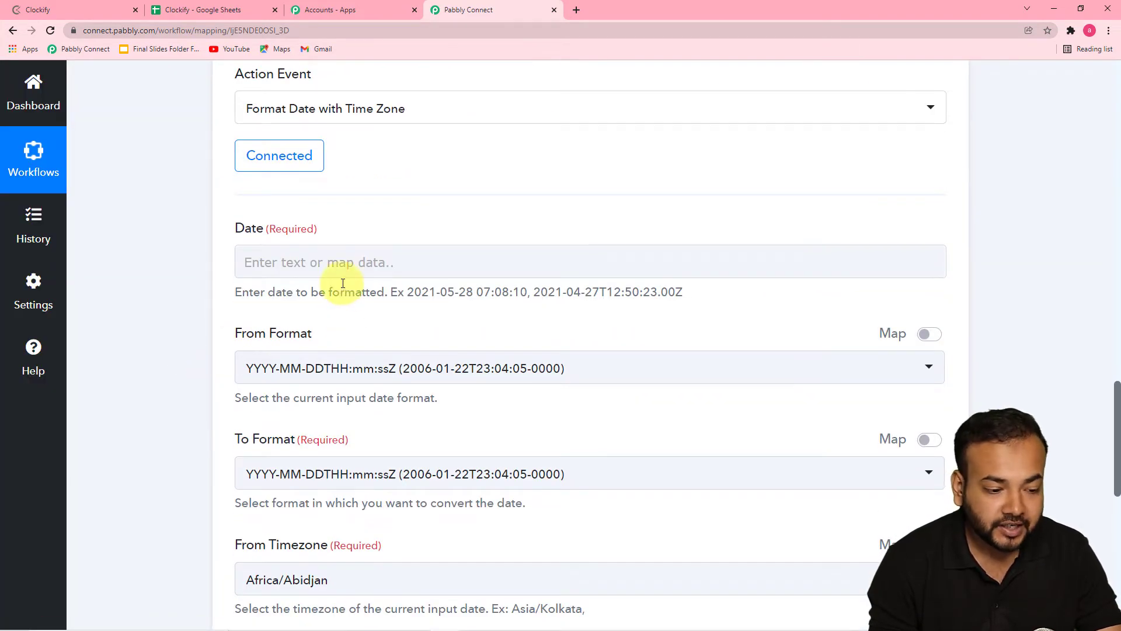
scroll(318, 283, "up", 8)
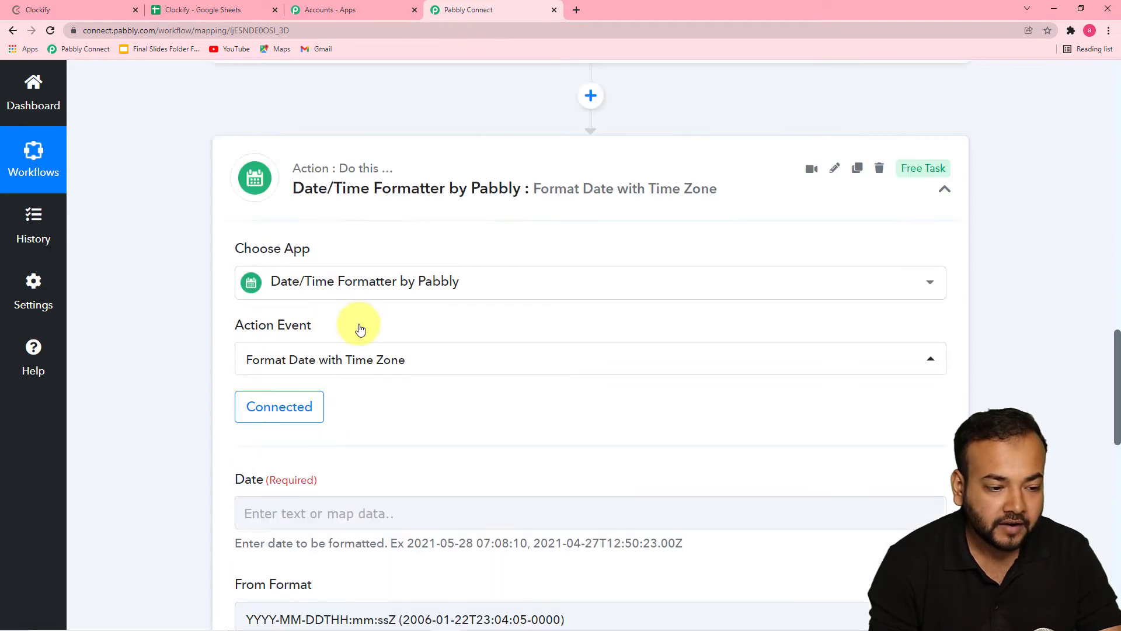
scroll(482, 353, "up", 3)
scroll(488, 325, "up", 3)
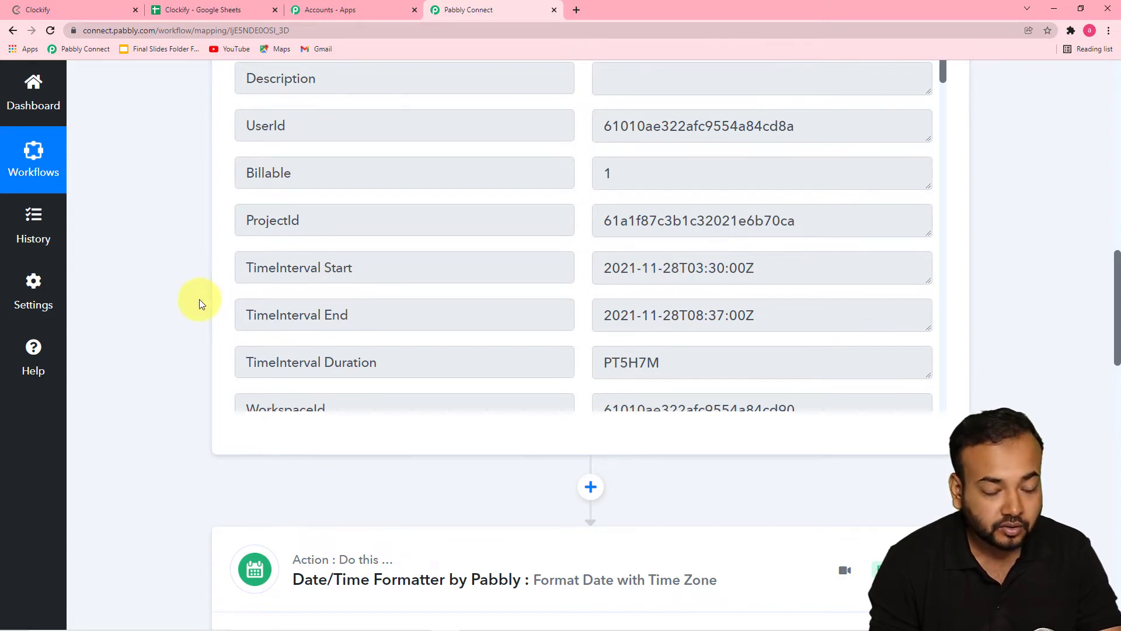
scroll(198, 299, "down", 6)
scroll(198, 299, "down", 6)
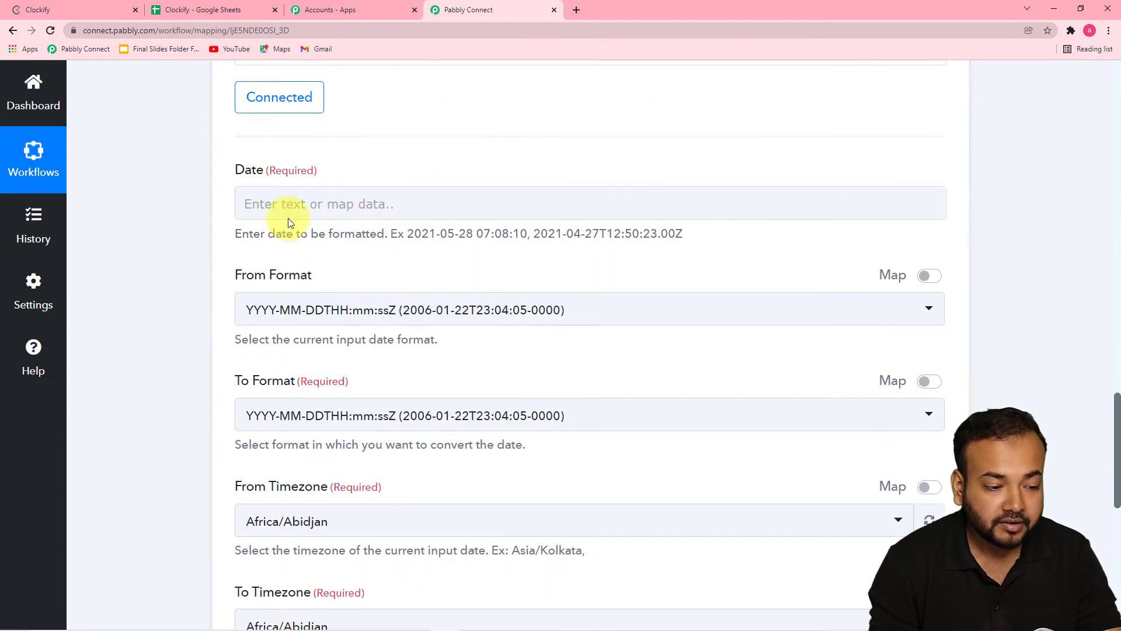
left_click(296, 203)
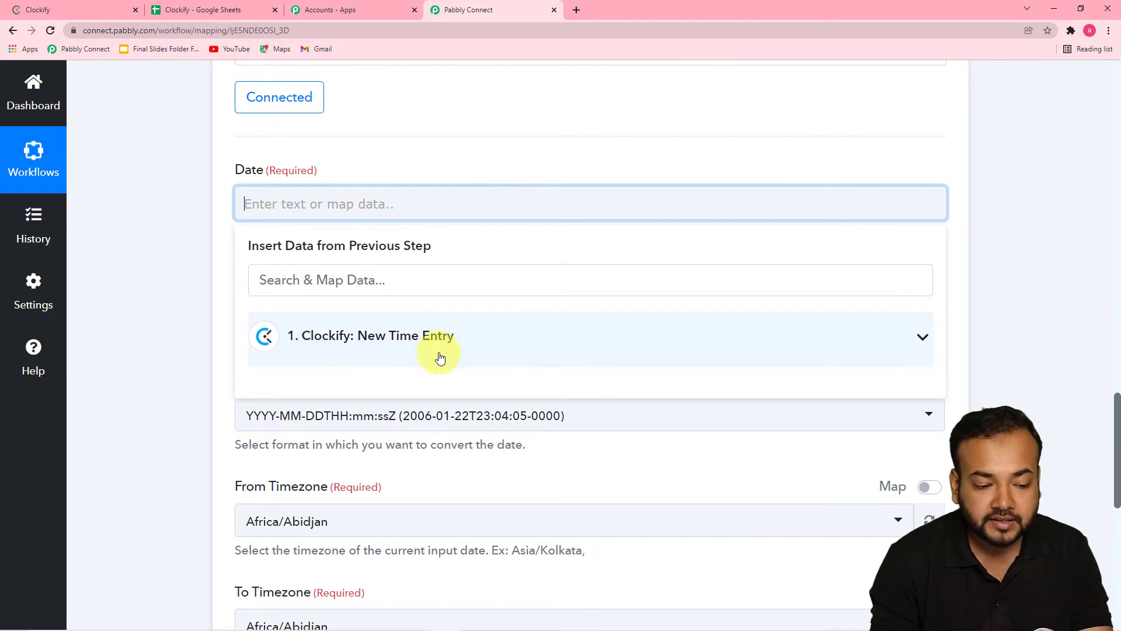
left_click(397, 355)
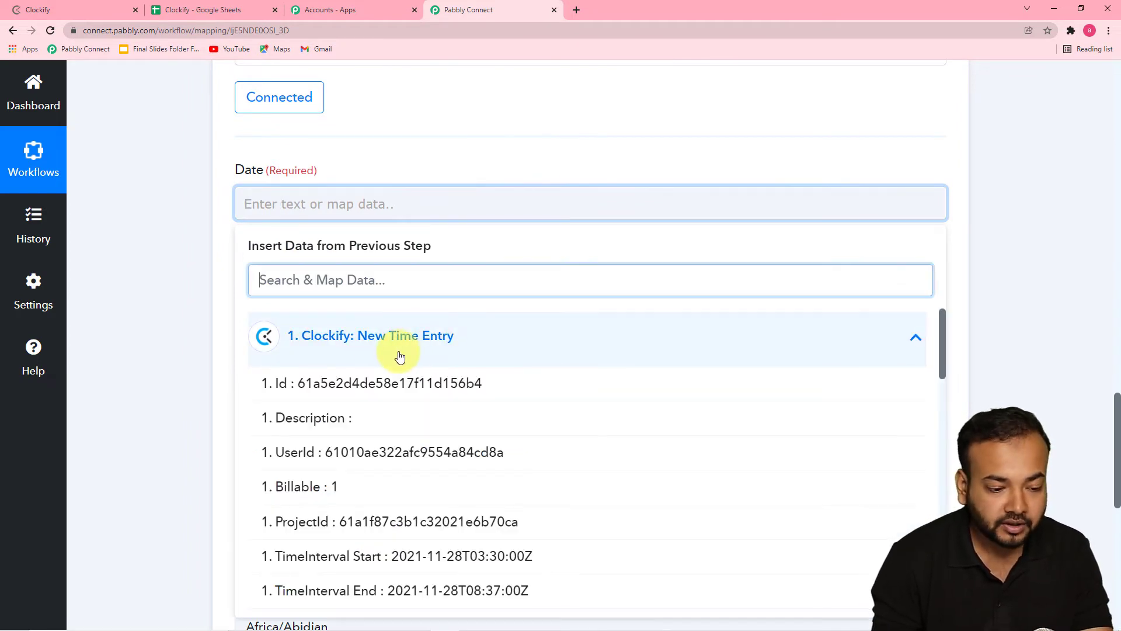
scroll(350, 450, "down", 2)
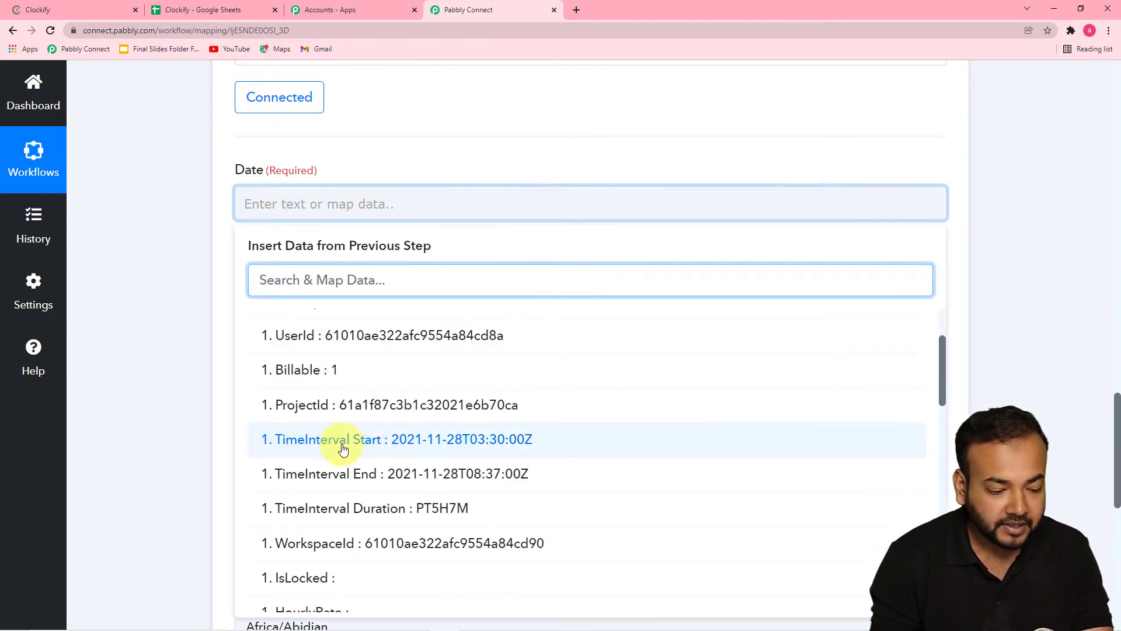
left_click(423, 448)
left_click(181, 315)
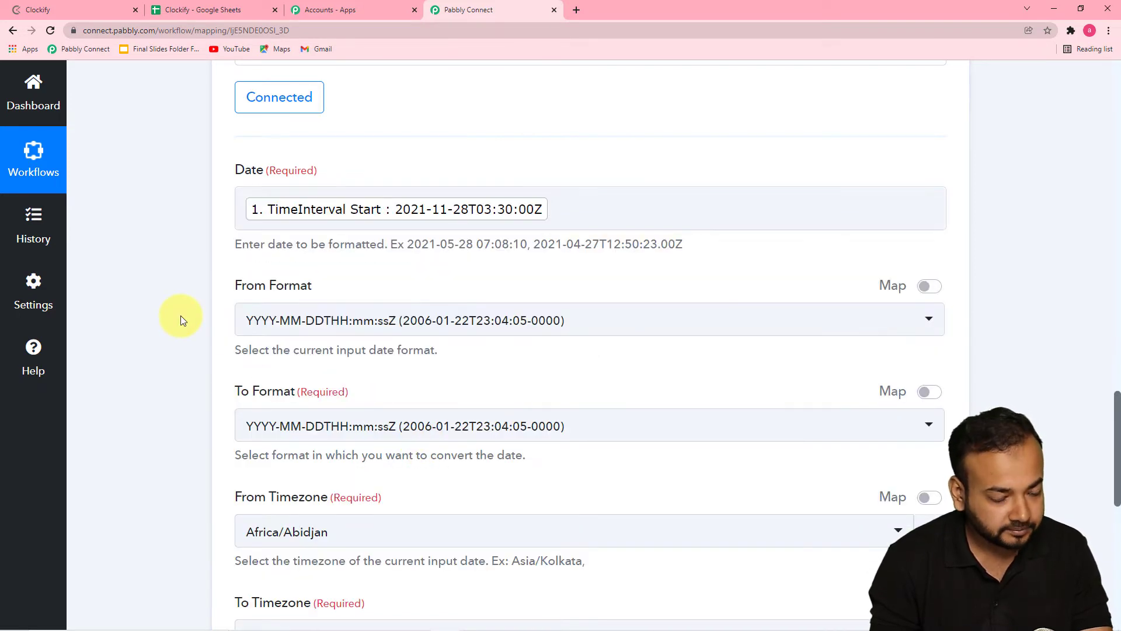
Keep YYYY-MM-DDTHH:mm:ssZ as the From Format and browse the To Format options.
scroll(181, 315, "down", 1)
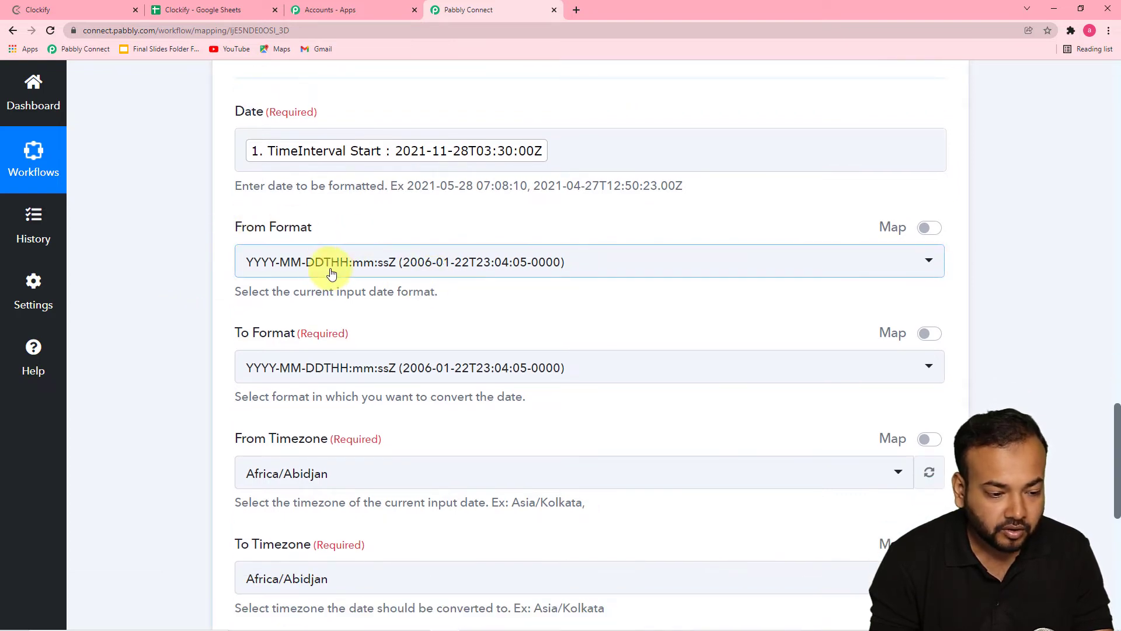
left_click(358, 272)
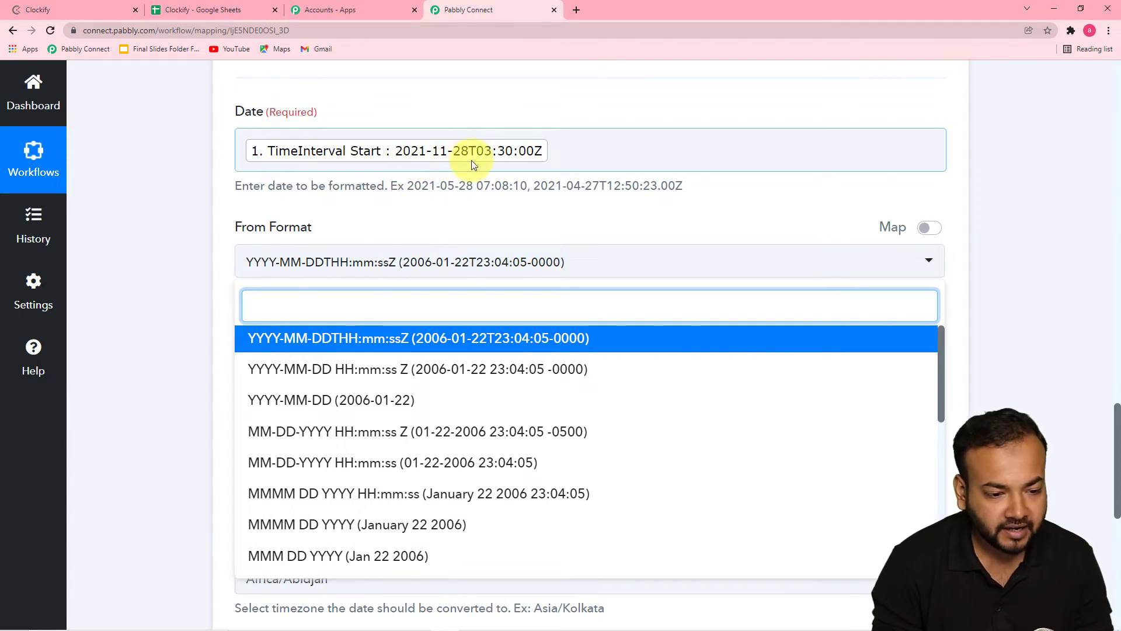
left_click(353, 343)
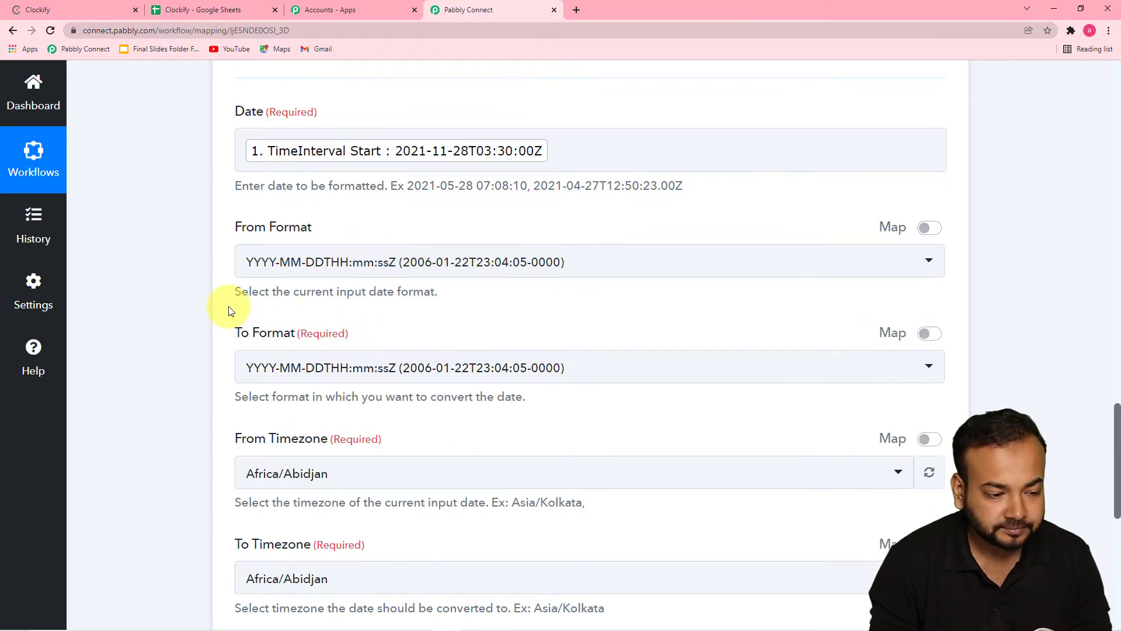
scroll(229, 306, "down", 2)
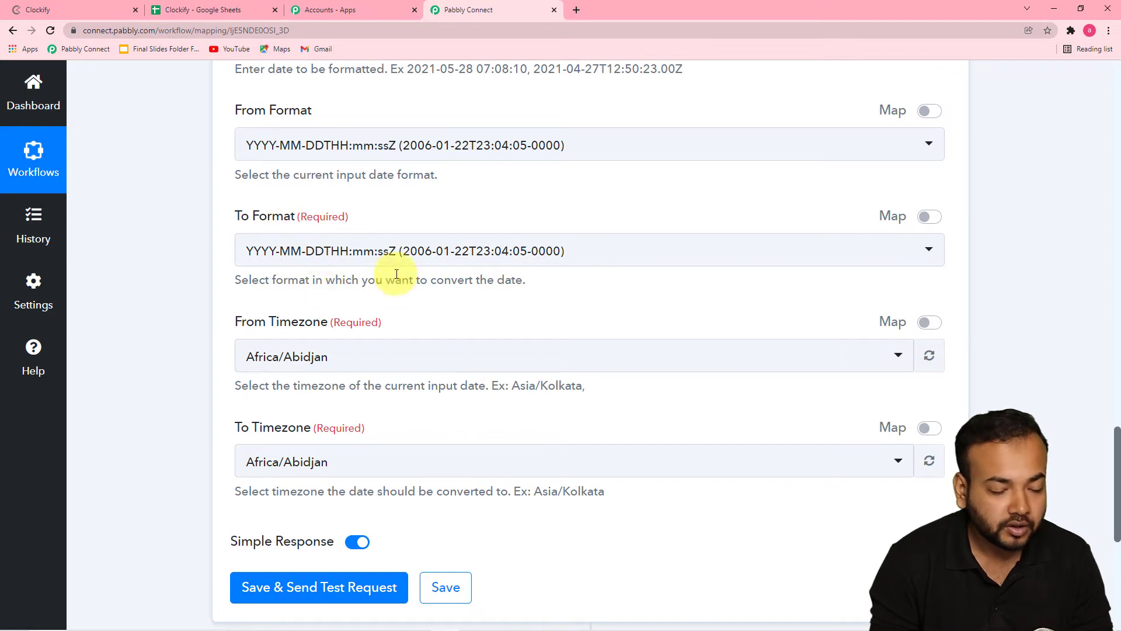
left_click(395, 250)
scroll(433, 421, "down", 1)
scroll(433, 421, "down", 4)
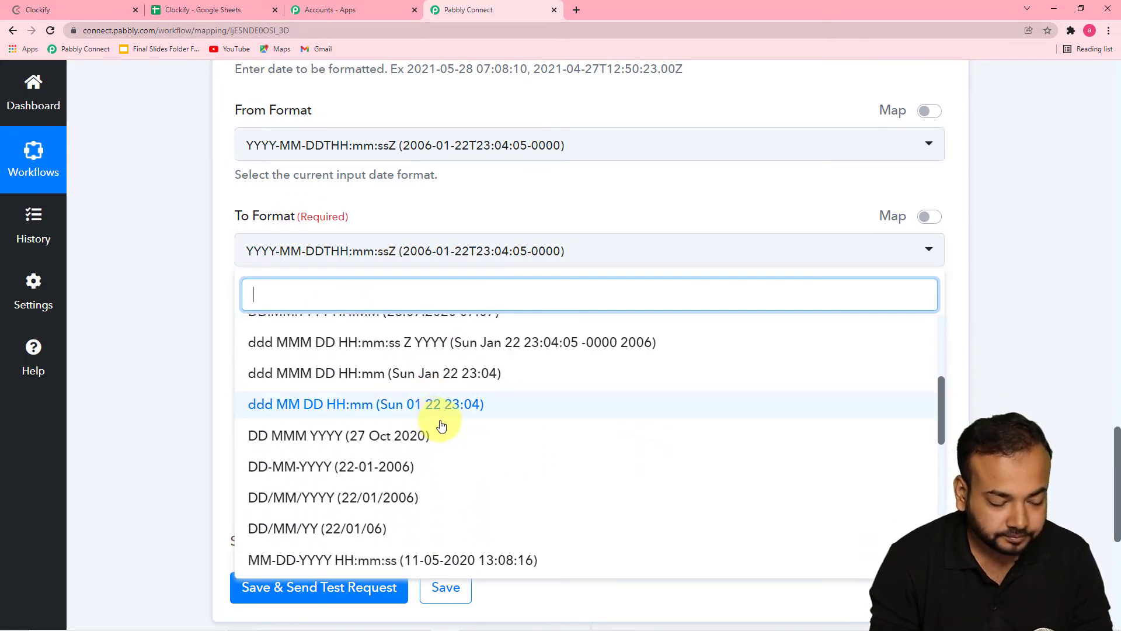
scroll(304, 448, "down", 2)
scroll(311, 448, "down", 1)
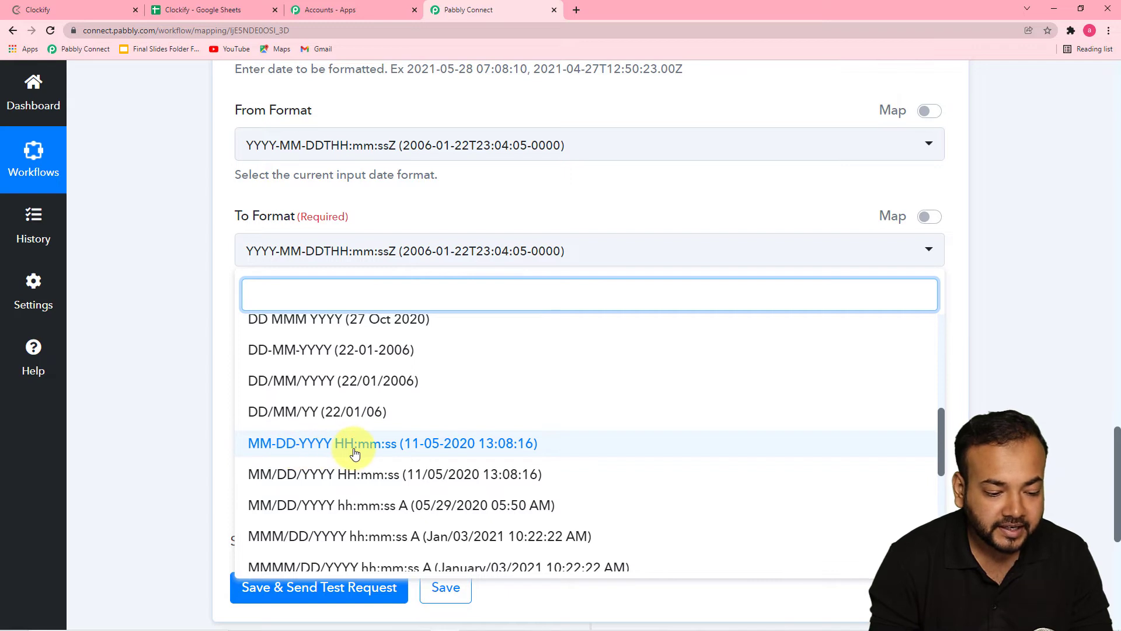
Set To Format to MM-DD-YYYY HH:mm:ss and From Timezone to Etc/UTC.
left_click(286, 444)
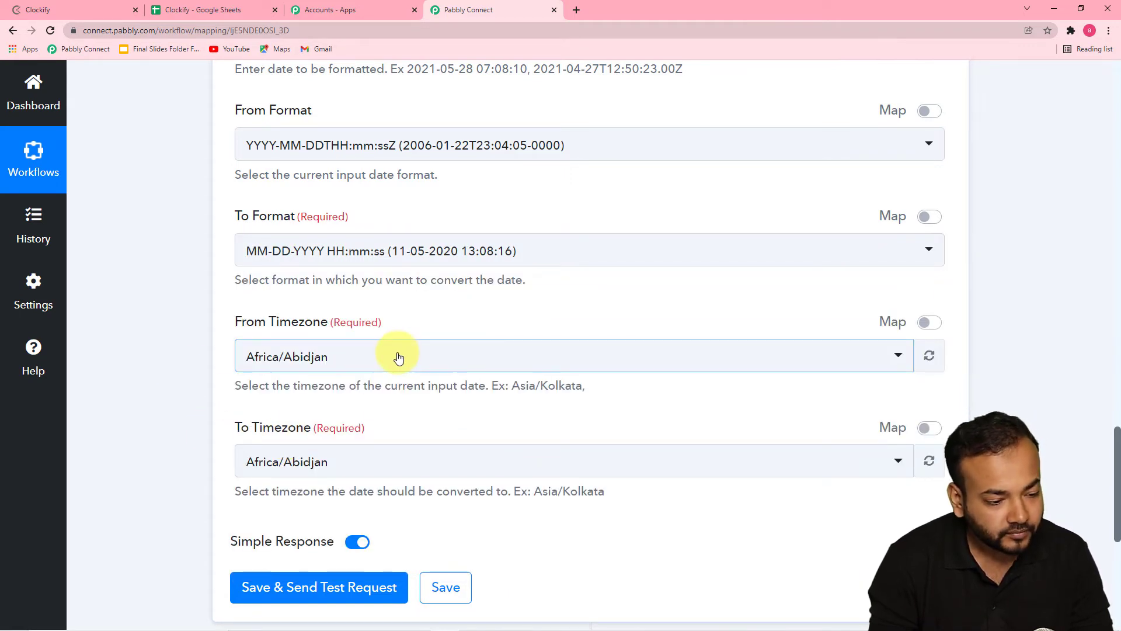
left_click(363, 361)
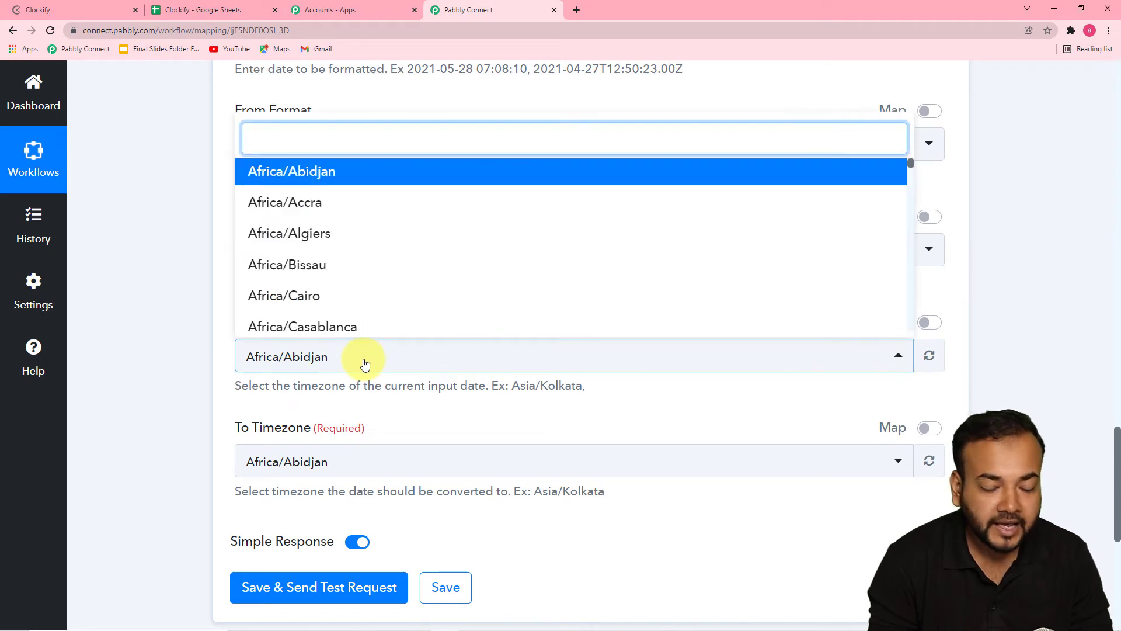
type("utc")
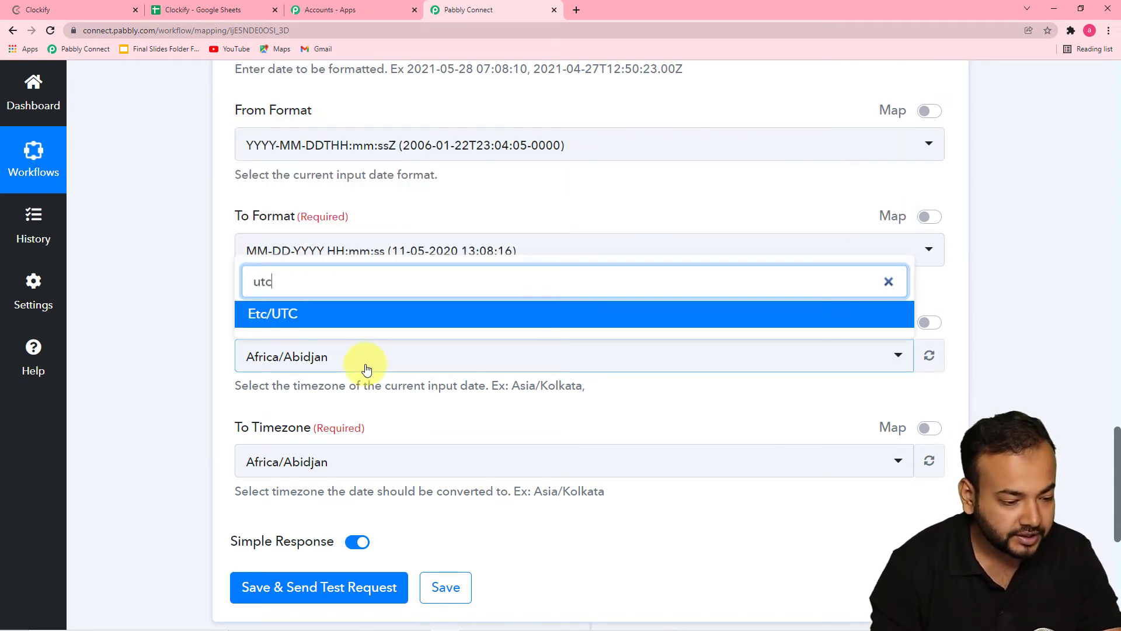
left_click(353, 319)
left_click(204, 302)
scroll(205, 302, "down", 4)
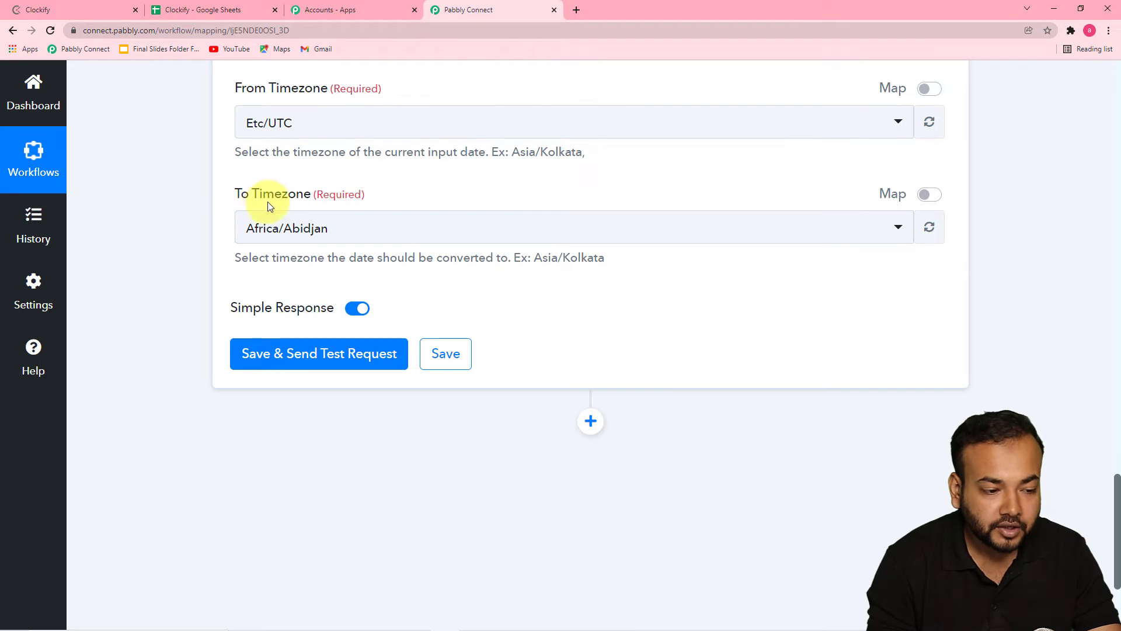
Set the To Timezone to Asia/Kolkata.
left_click(397, 239)
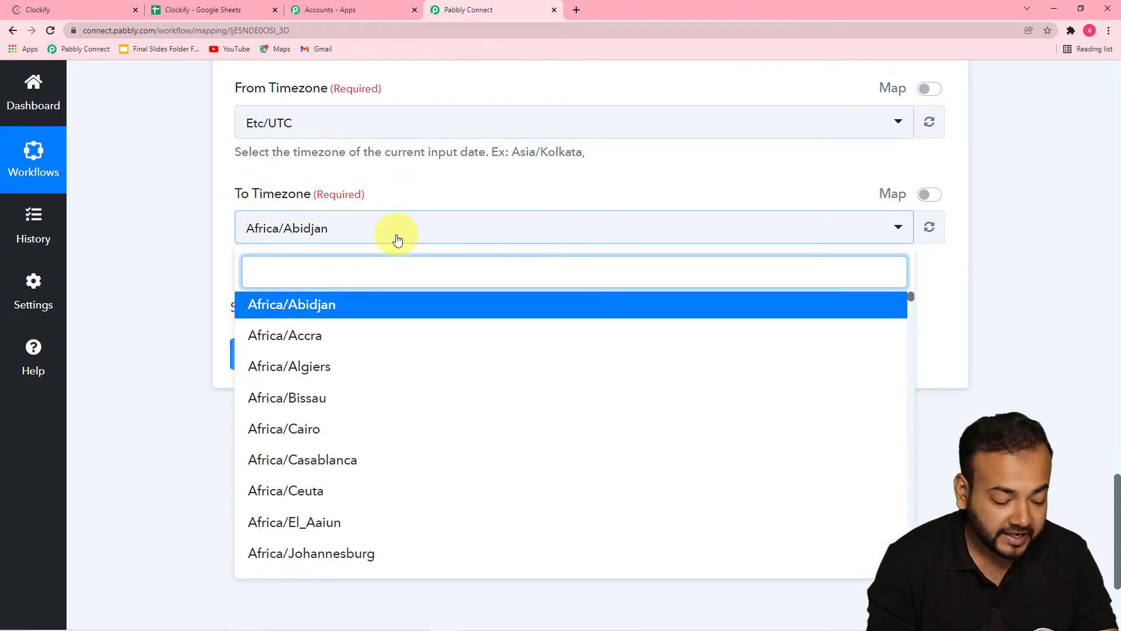
type("ais")
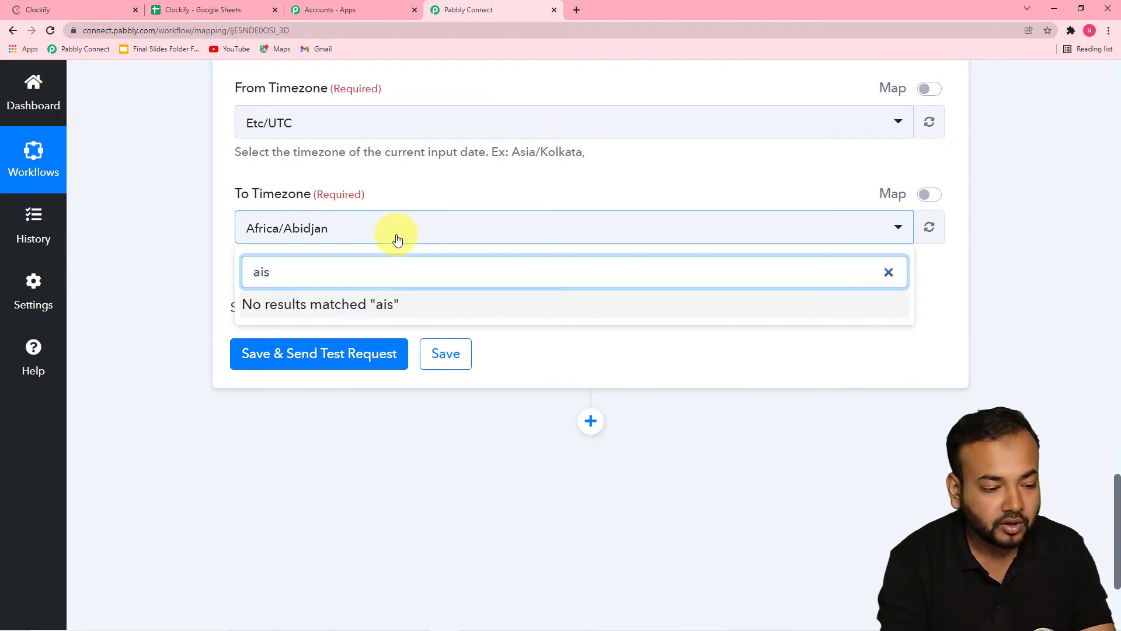
key("BackSpace")
key("BackSpace")
type("sia")
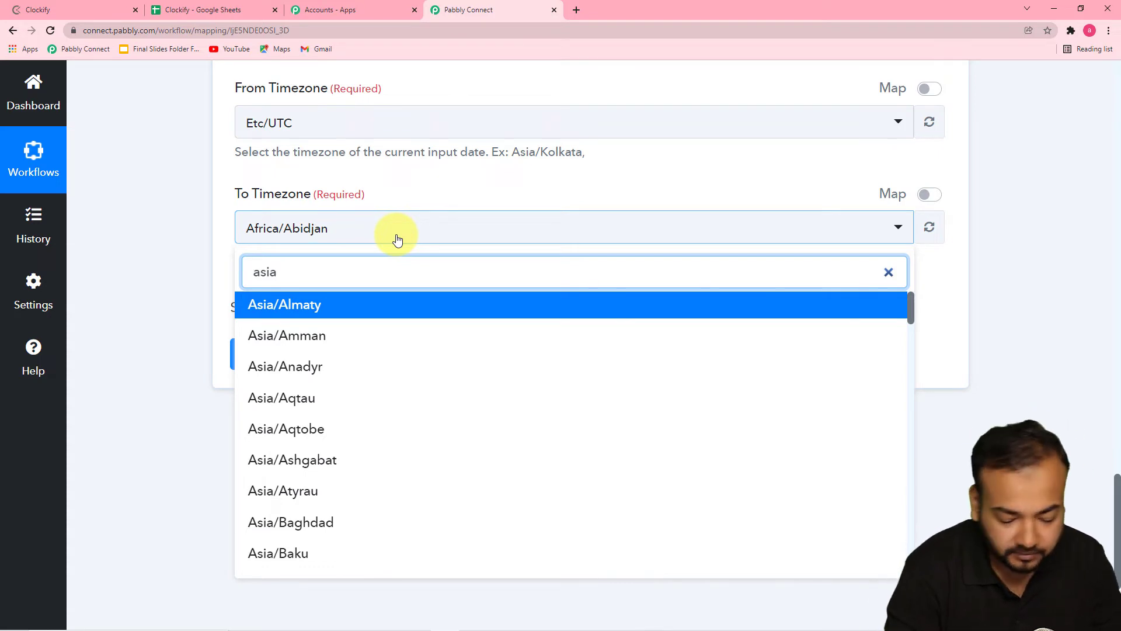
type("/ko")
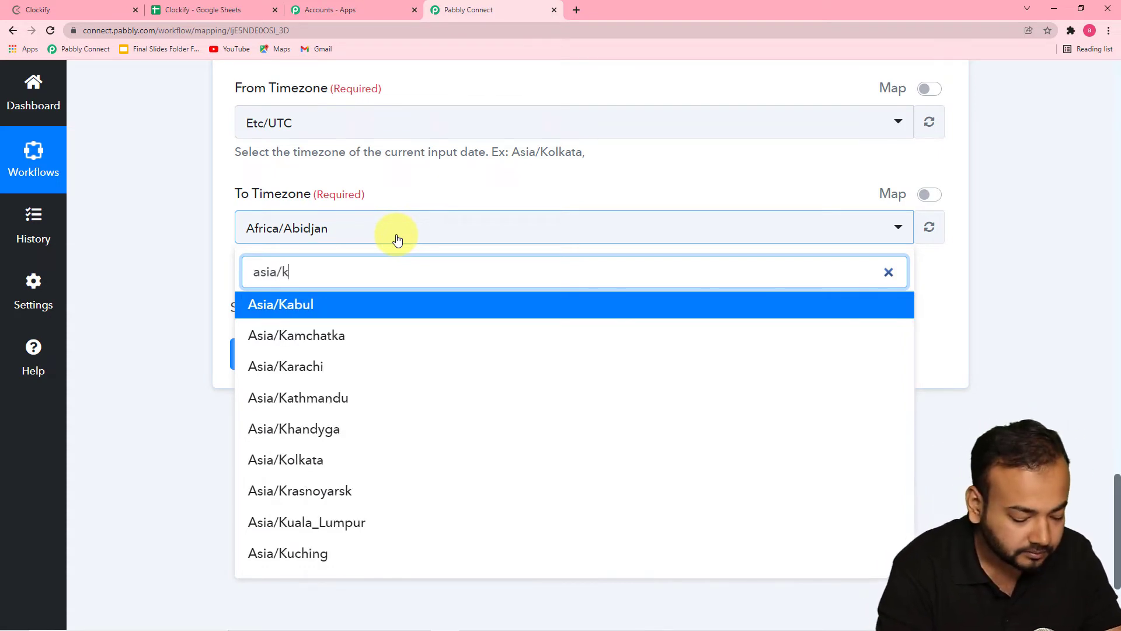
left_click(370, 302)
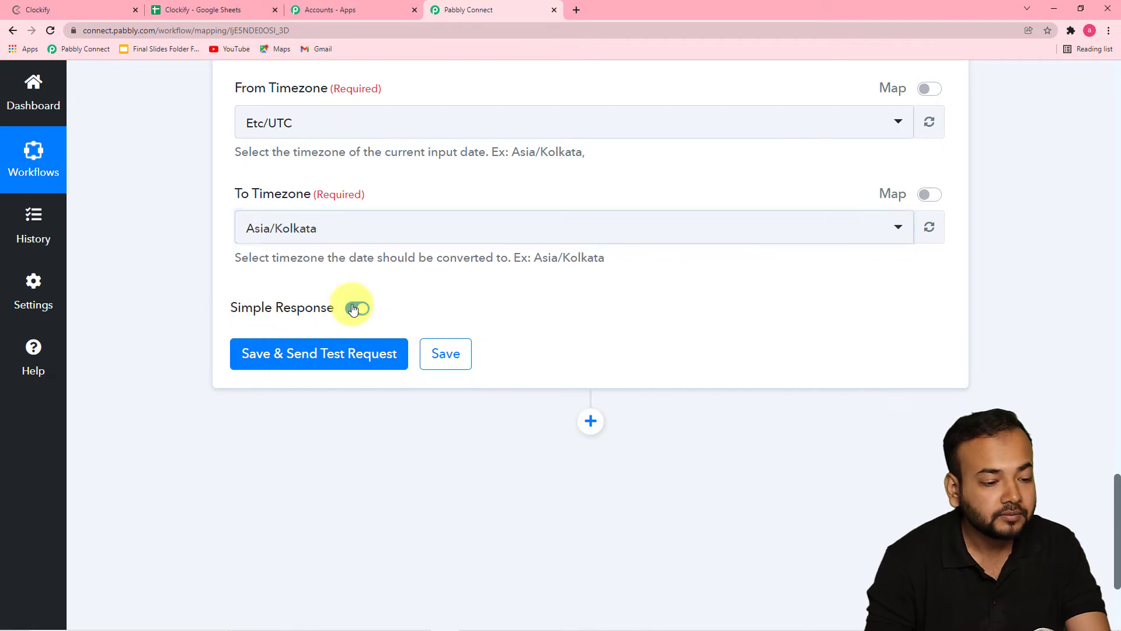
left_click(300, 352)
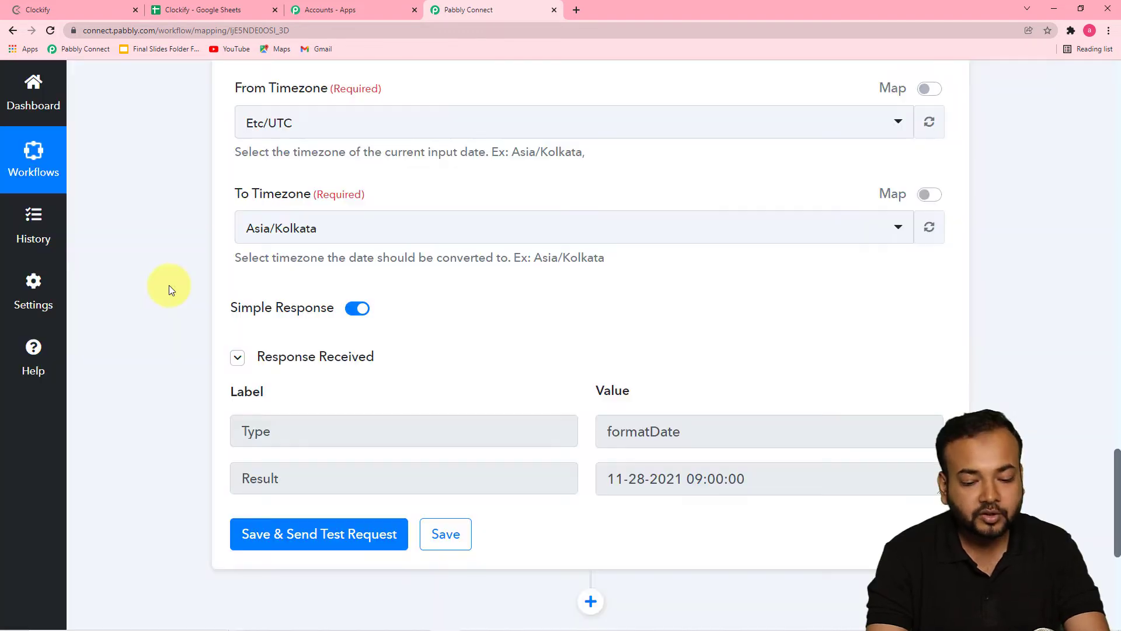
scroll(170, 285, "down", 3)
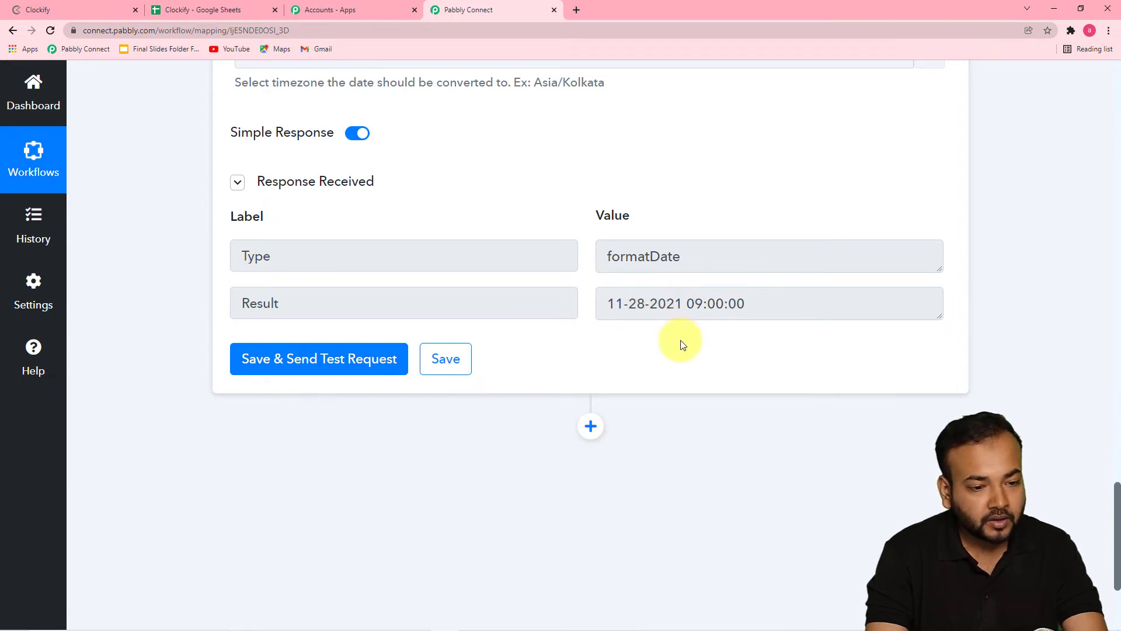
scroll(682, 344, "up", 7)
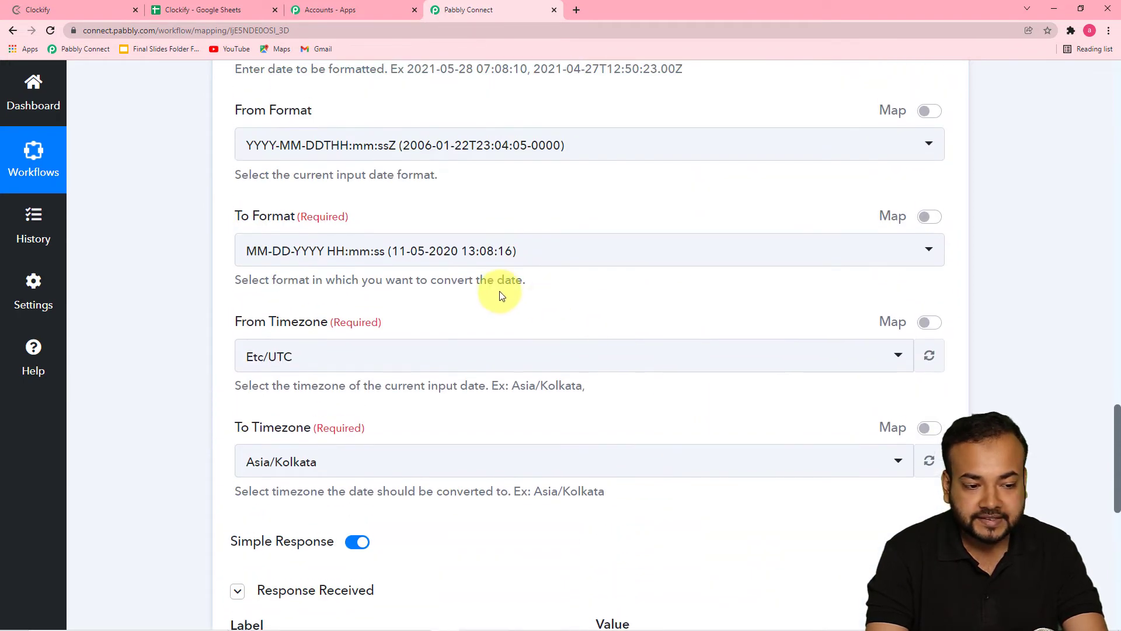
scroll(514, 295, "up", 3)
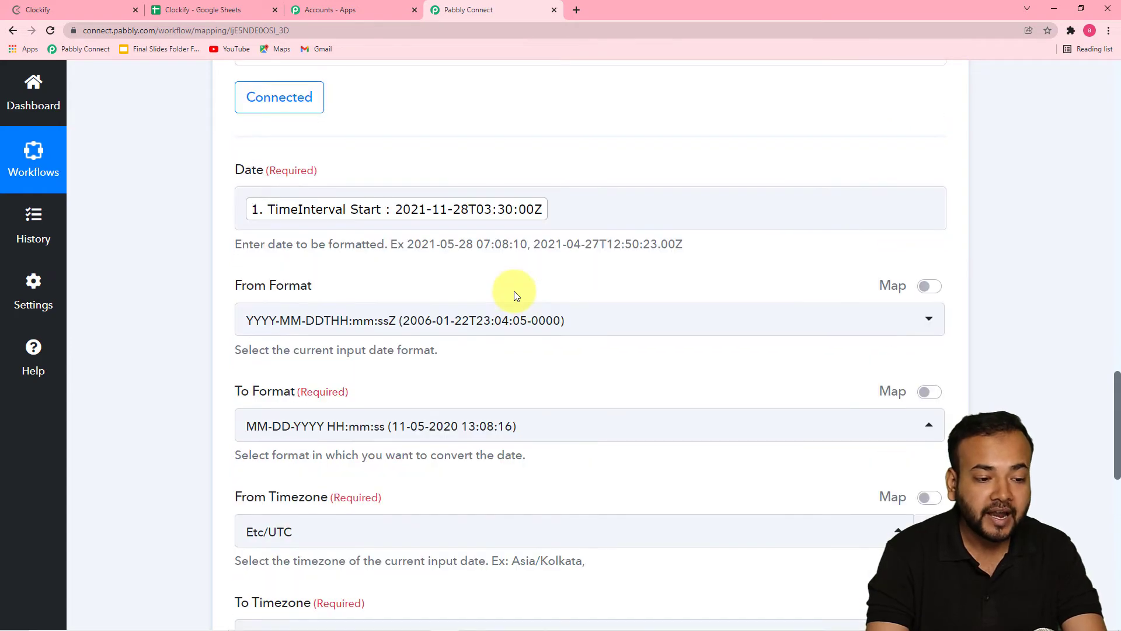
scroll(514, 290, "up", 5)
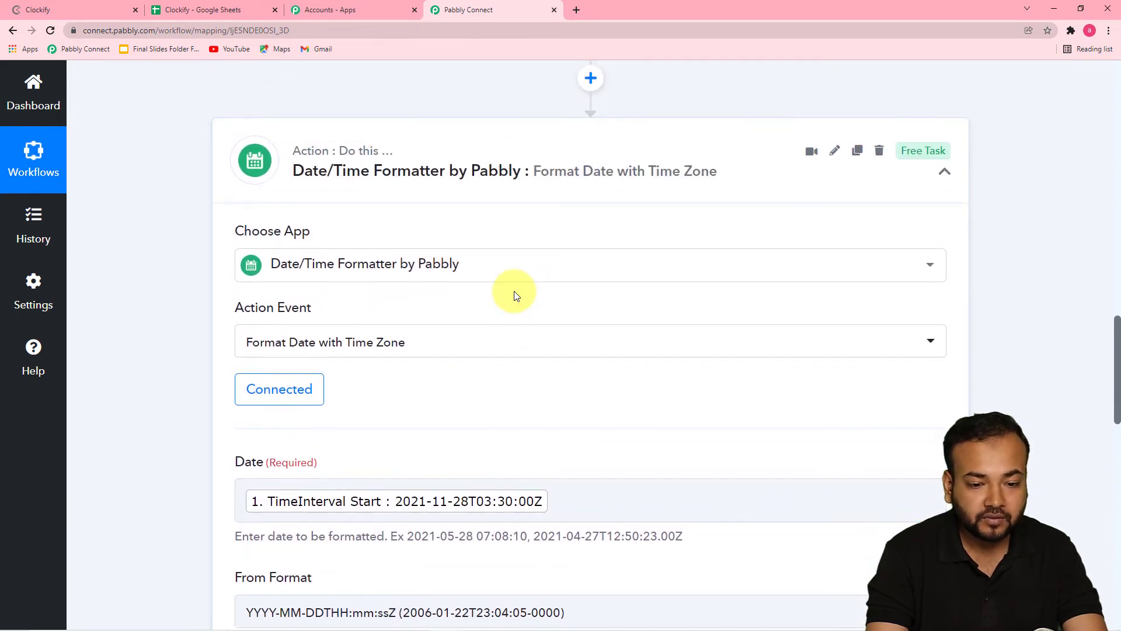
Clone the date formatter step and expand the new third step.
left_click(858, 152)
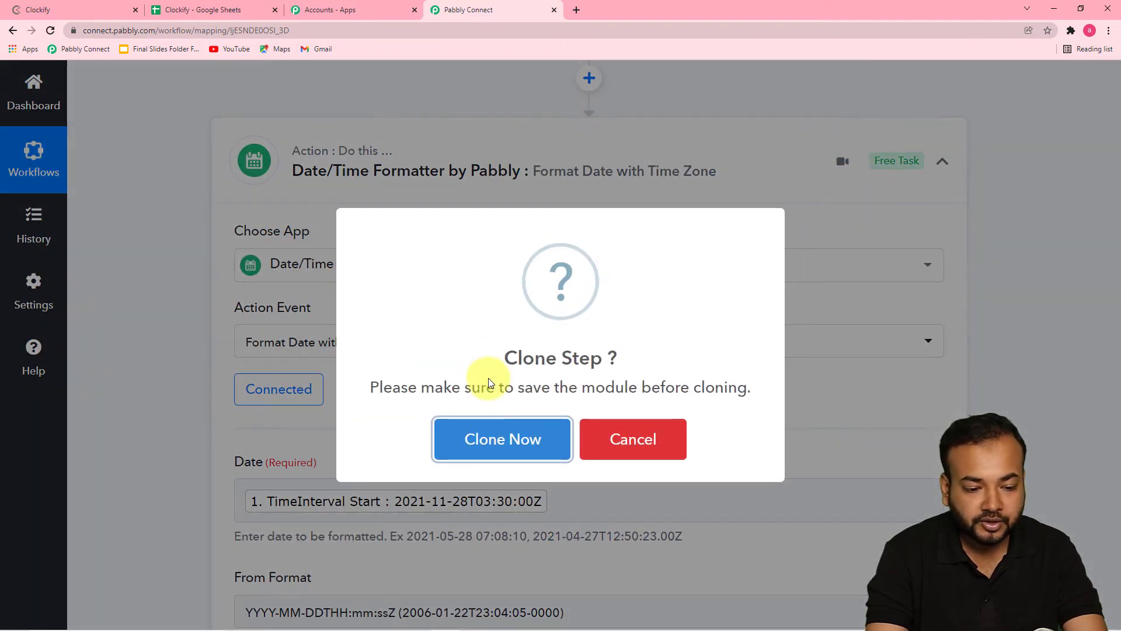
left_click(477, 435)
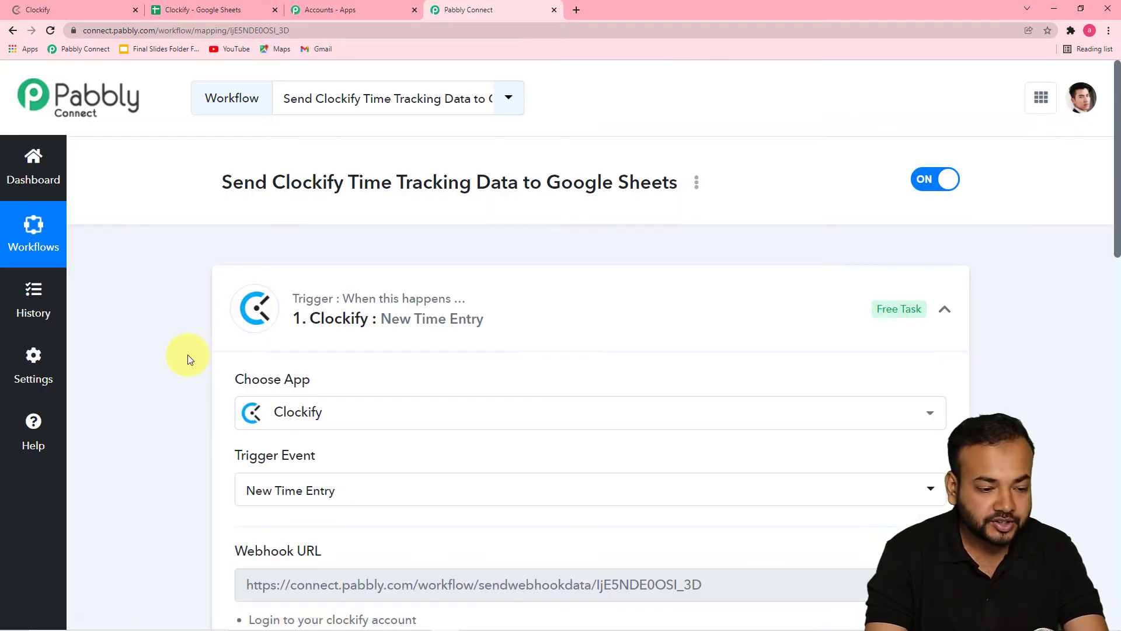
scroll(185, 355, "down", 15)
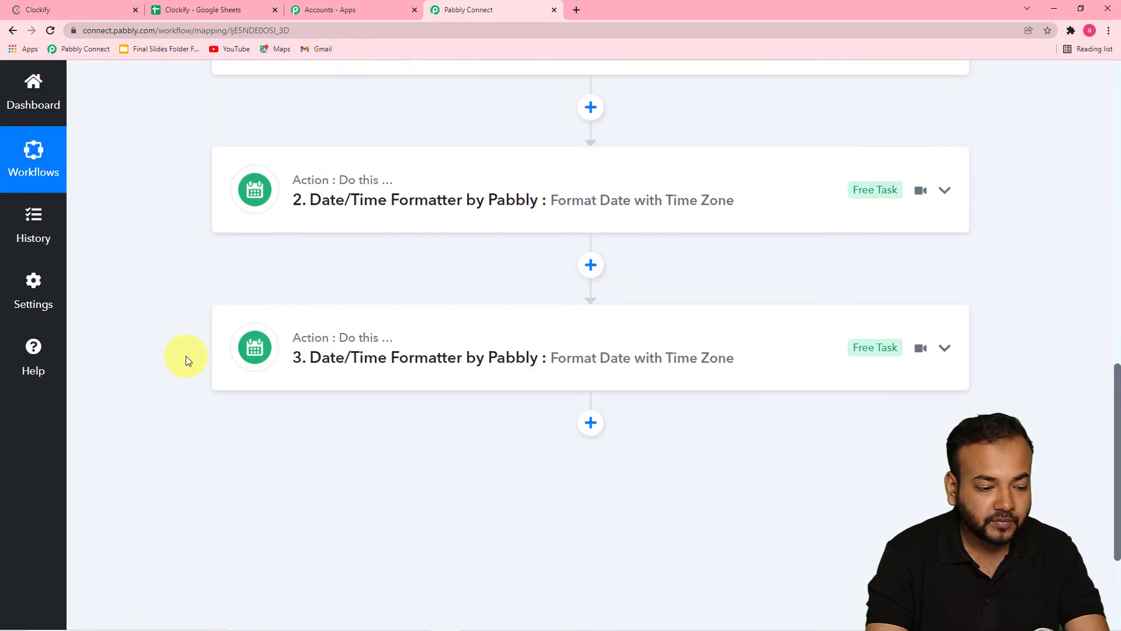
left_click(463, 306)
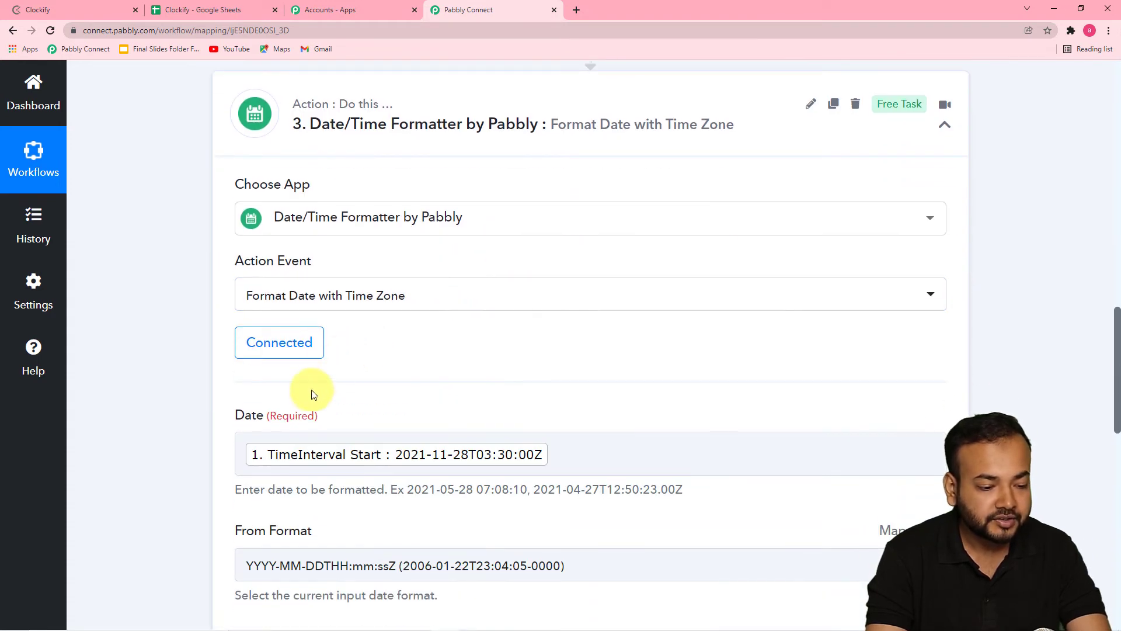
scroll(238, 442, "down", 1)
scroll(331, 401, "down", 2)
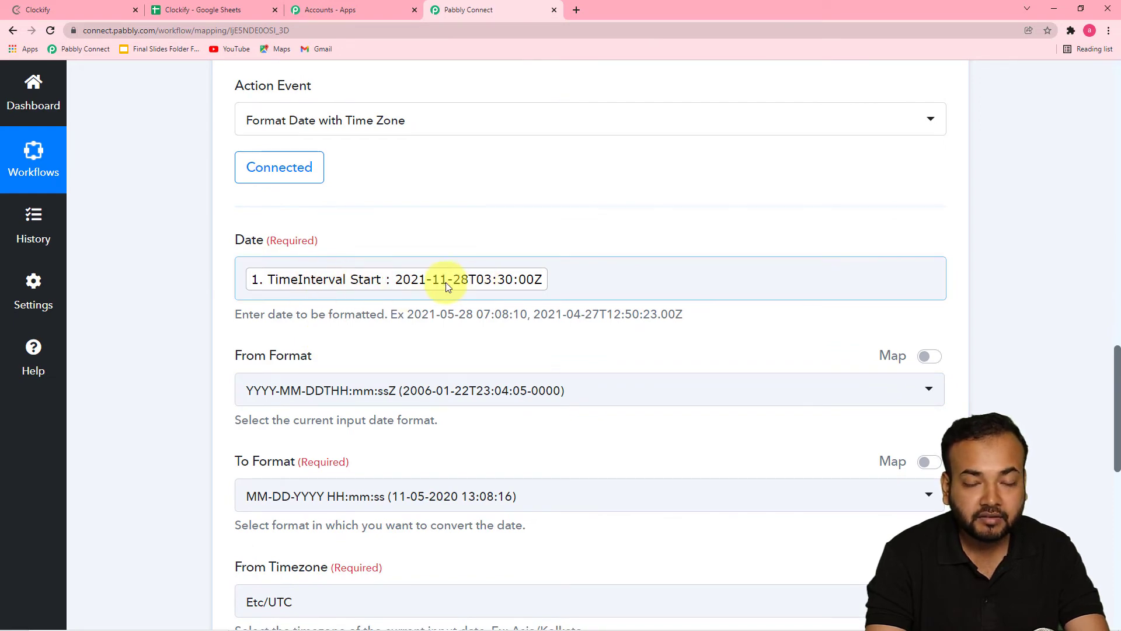
Replace the Date field's TimeInterval Start with Clockify's TimeInterval End.
left_click(567, 272)
key("BackSpace")
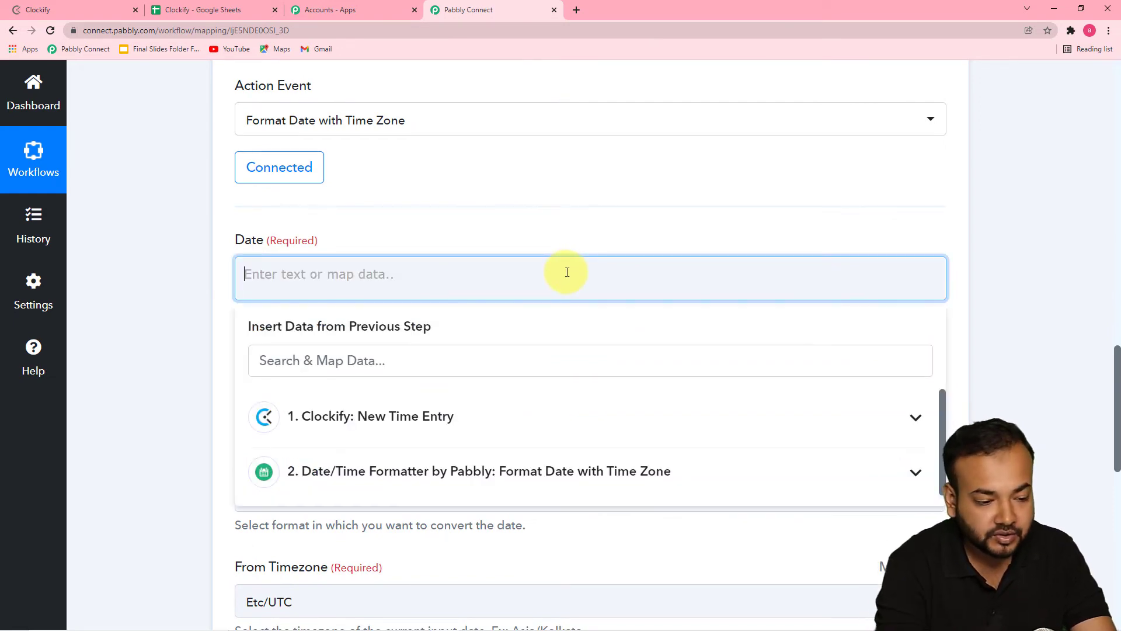
scroll(551, 299, "down", 4)
left_click(462, 239)
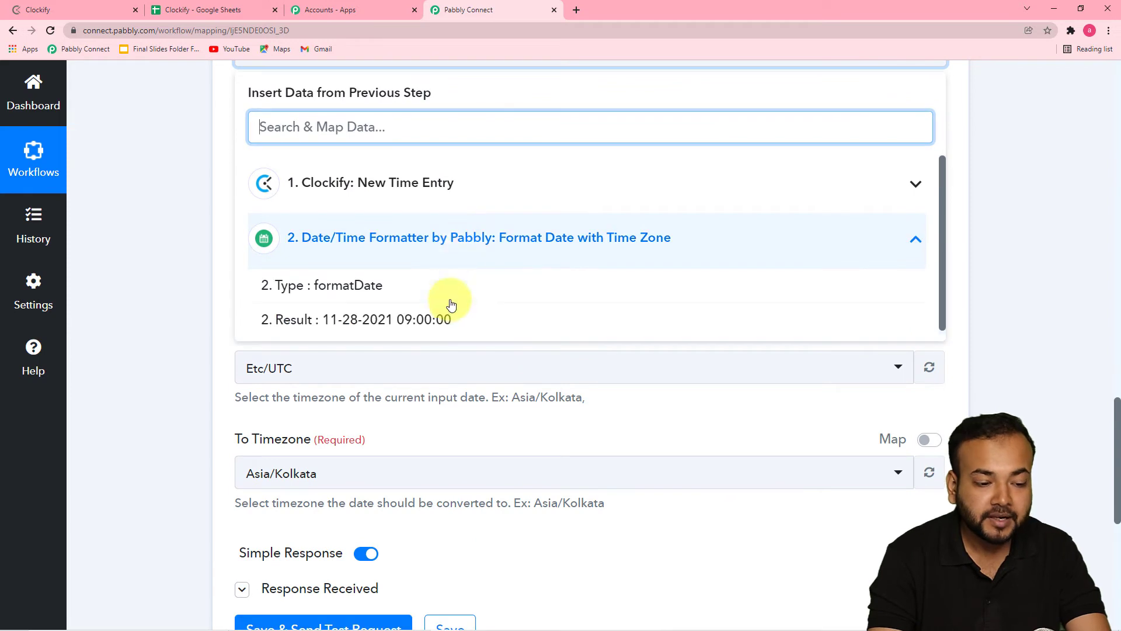
left_click(438, 237)
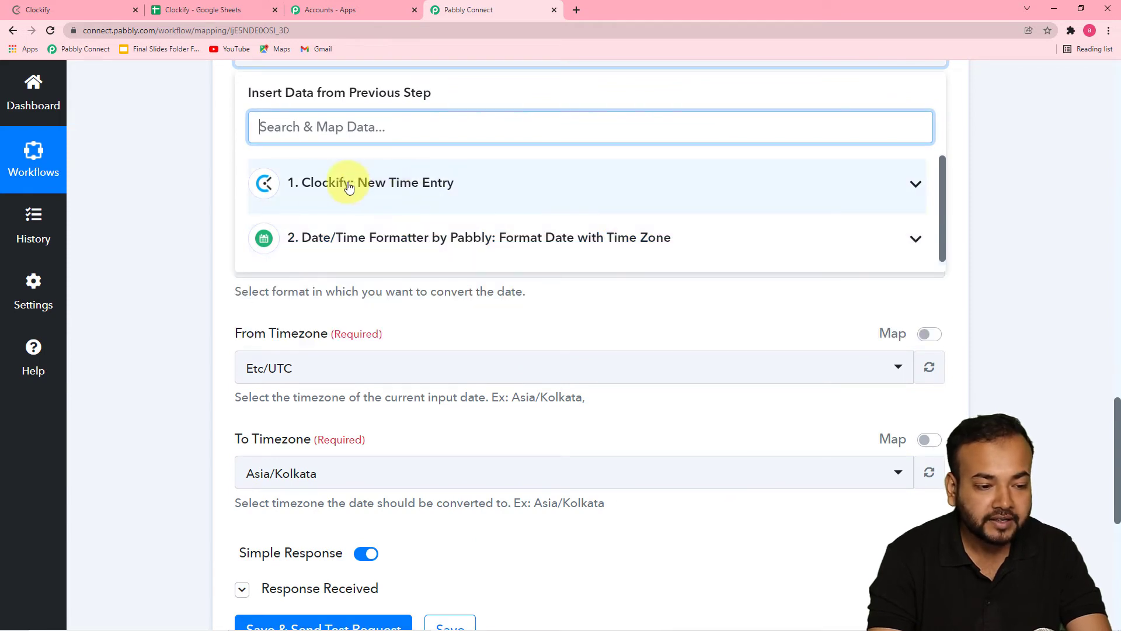
left_click(407, 186)
scroll(351, 327, "down", 2)
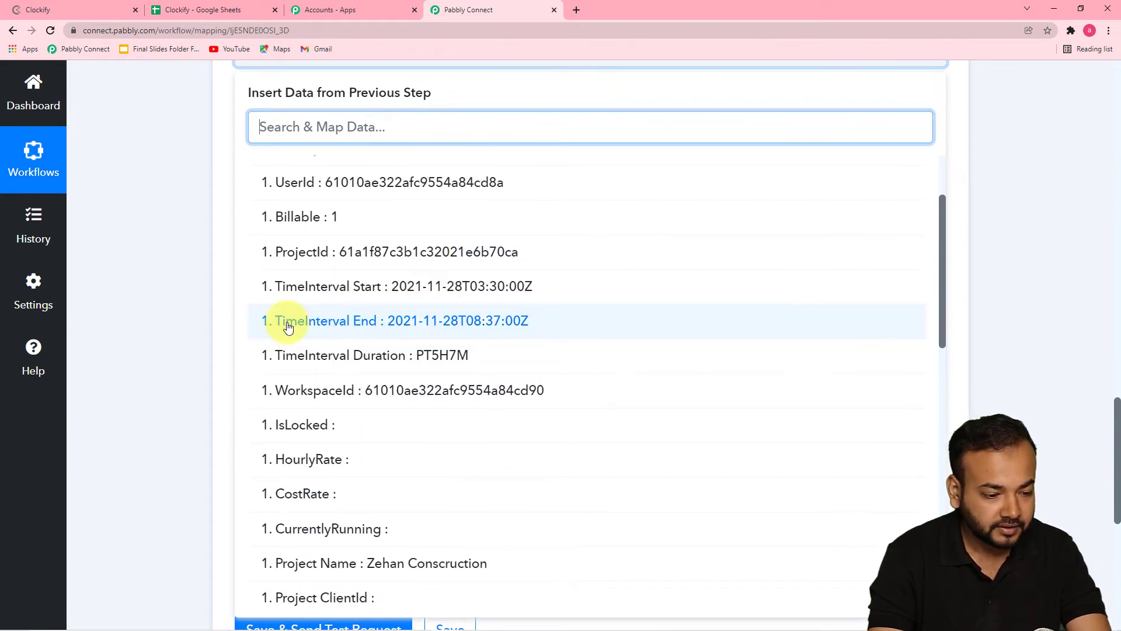
left_click(427, 330)
left_click(187, 204)
scroll(188, 205, "up", 3)
scroll(187, 205, "down", 7)
left_click(286, 391)
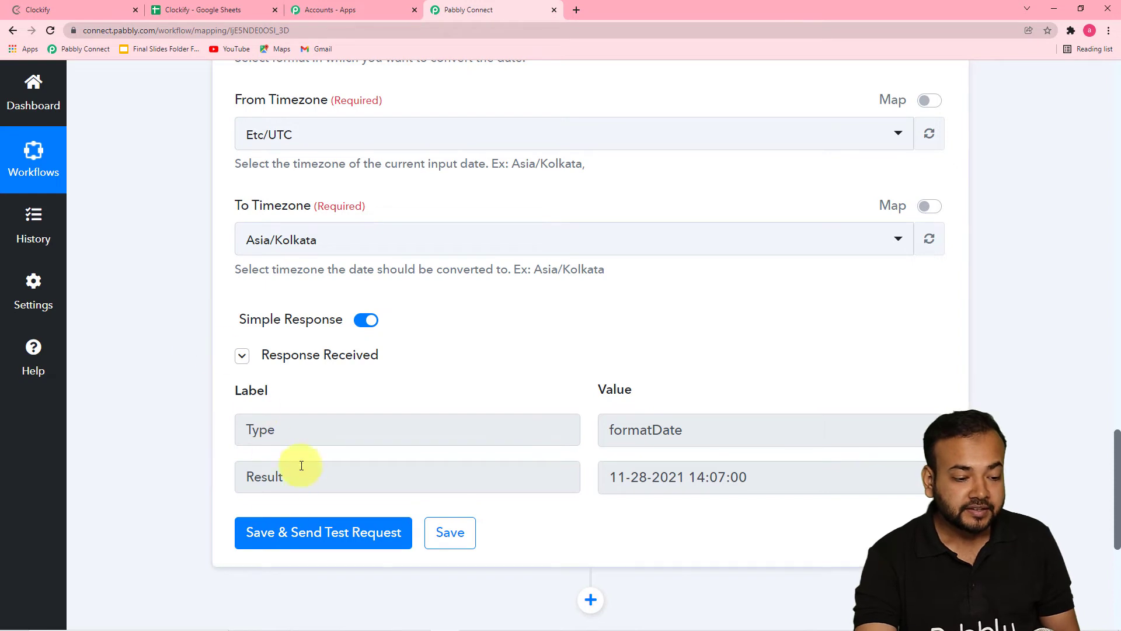
scroll(440, 447, "down", 1)
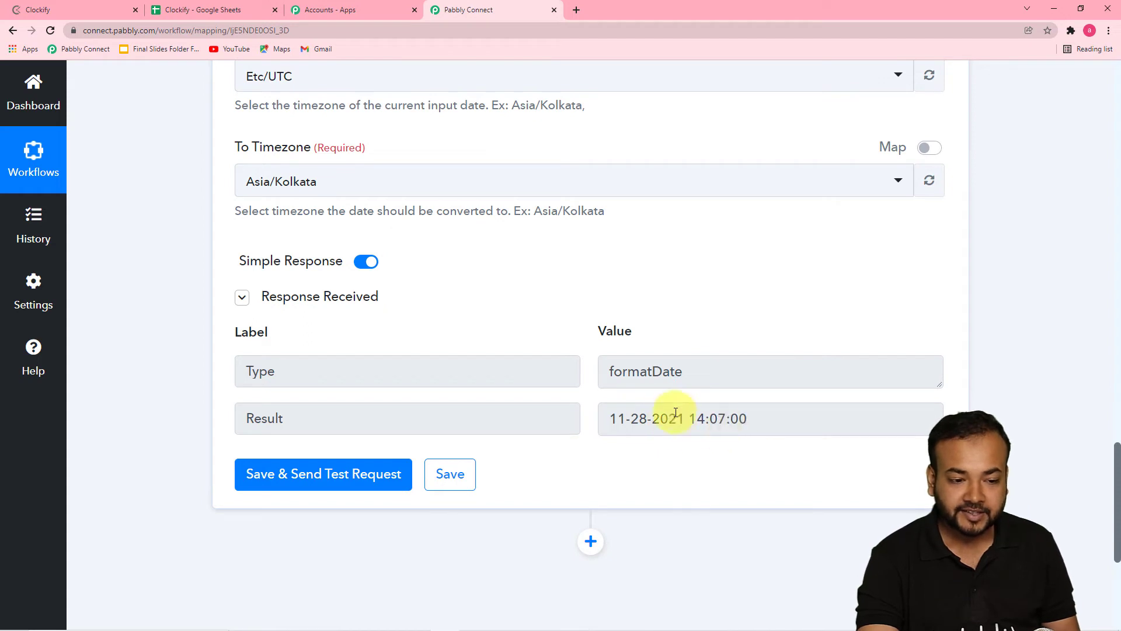
scroll(665, 406, "up", 4)
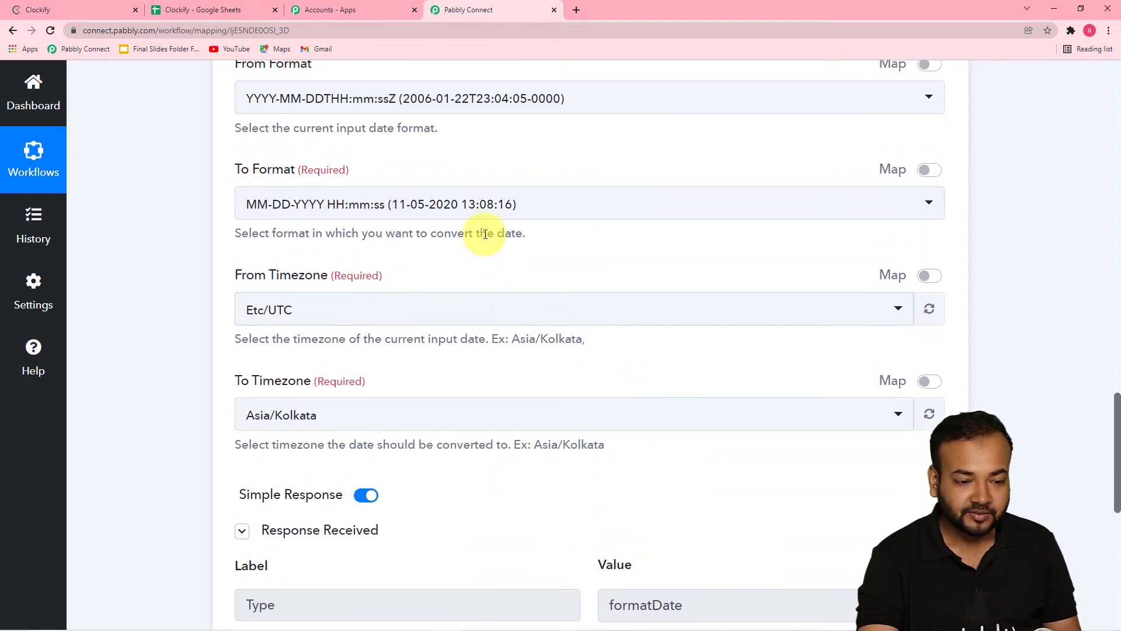
scroll(487, 239, "up", 1)
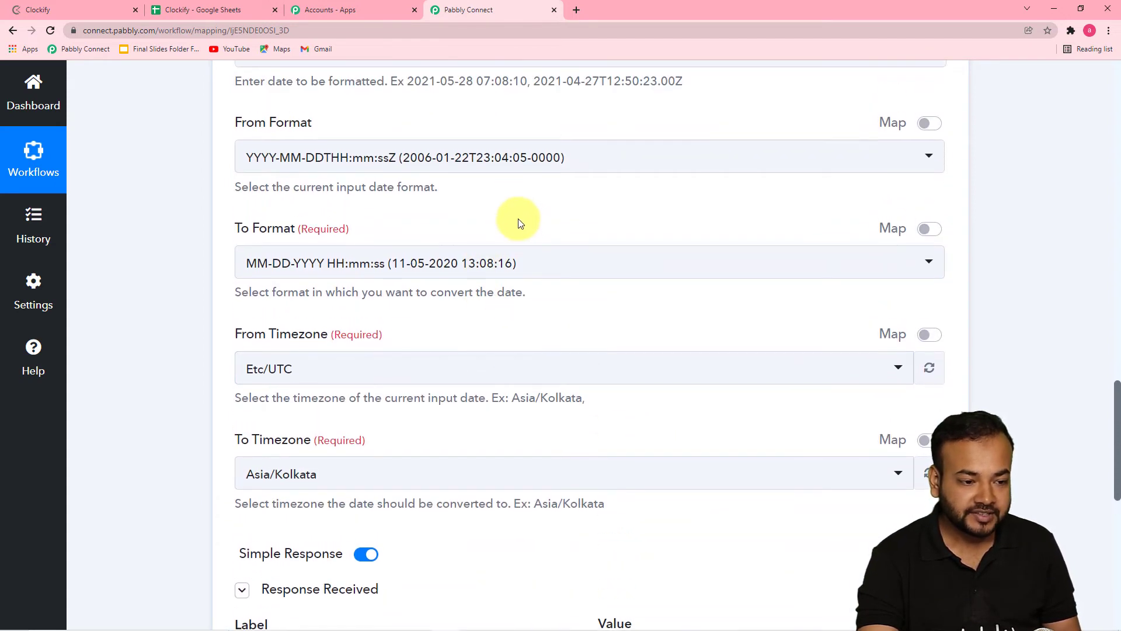
scroll(520, 220, "up", 2)
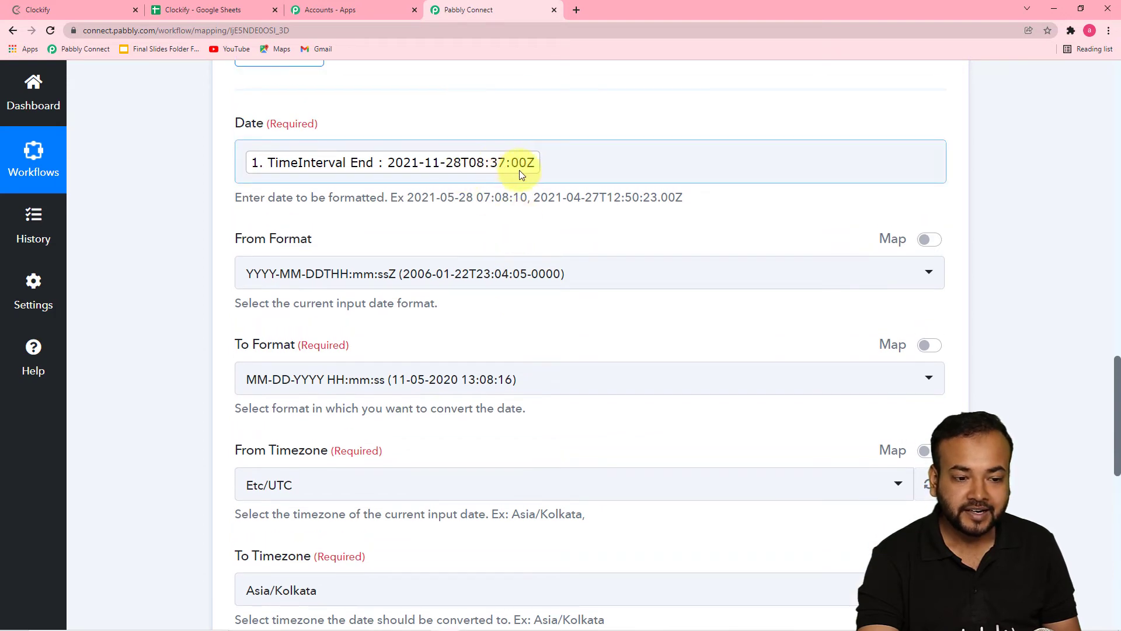
scroll(555, 210, "down", 3)
scroll(555, 208, "down", 5)
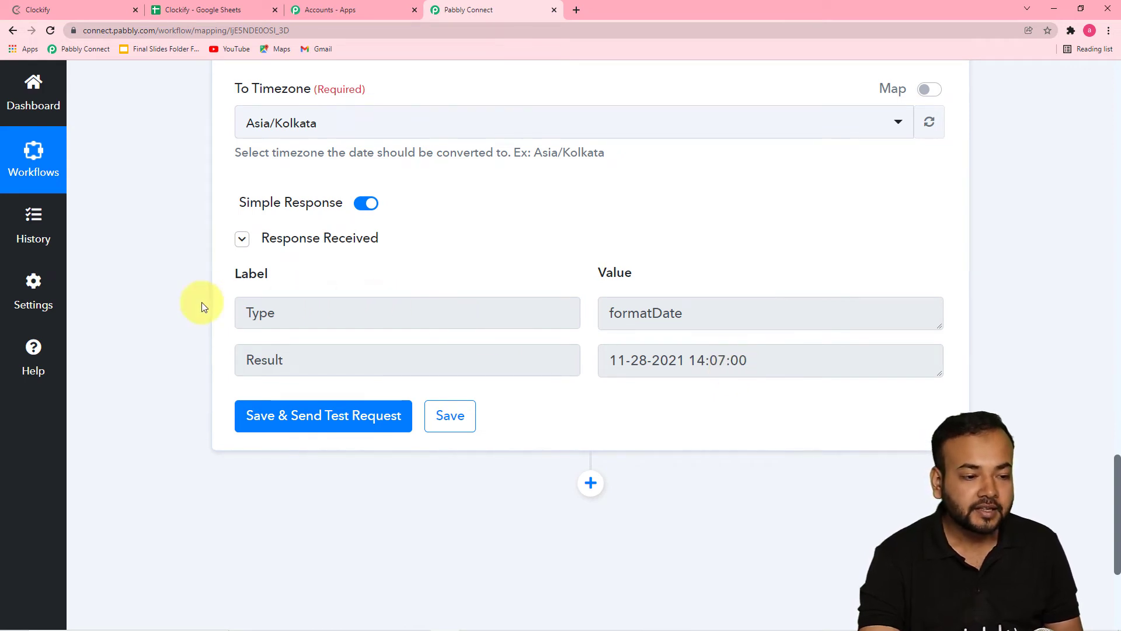
scroll(185, 298, "down", 1)
scroll(188, 300, "up", 1)
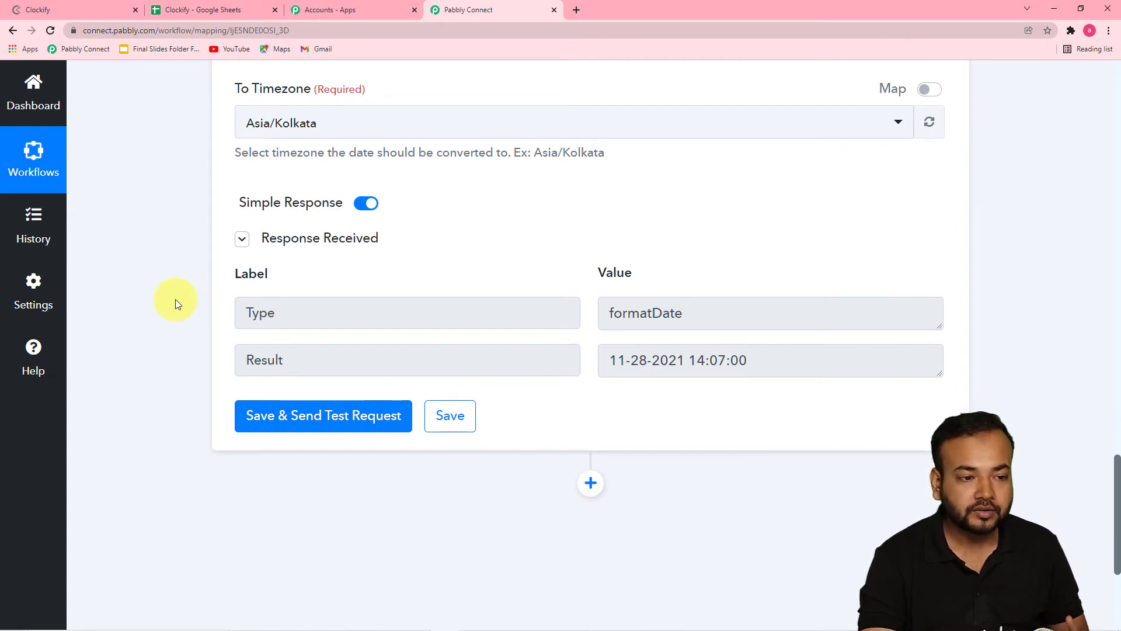
left_click(207, 15)
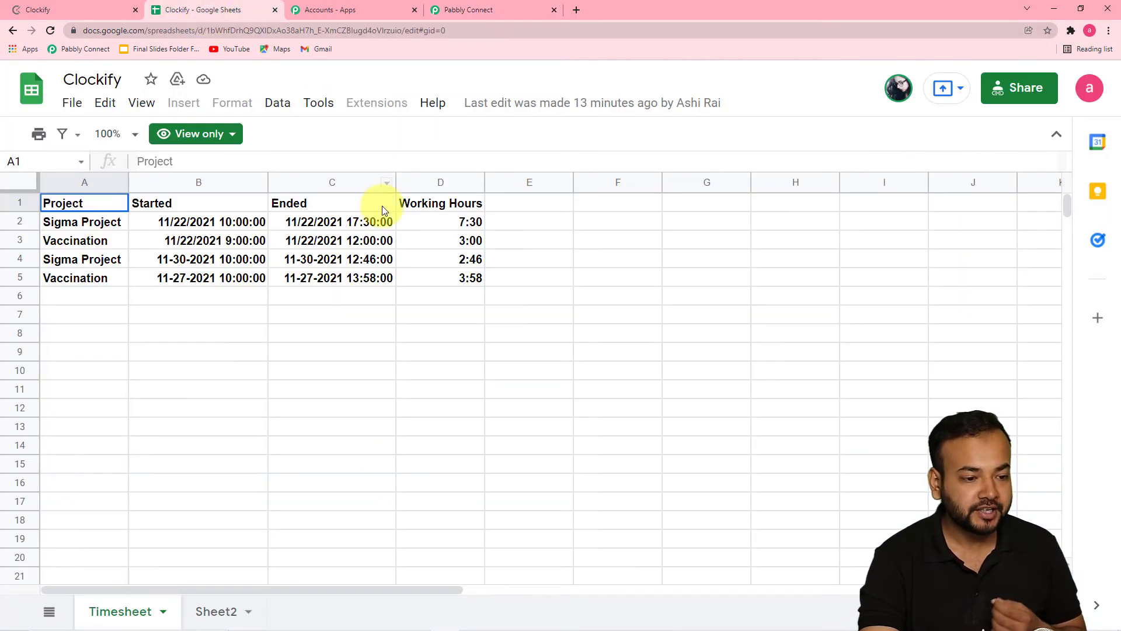
left_click(477, 12)
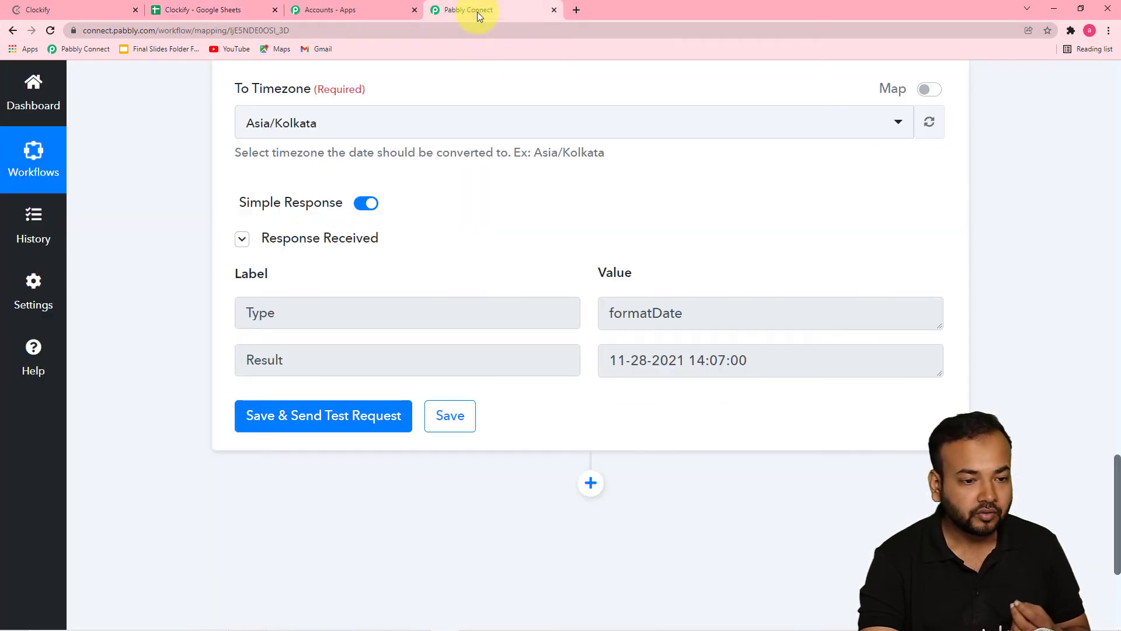
Expand the Clockify trigger's Response Received data and select the TimeInterval Duration value PT5H7M.
scroll(289, 237, "up", 8)
scroll(152, 302, "up", 9)
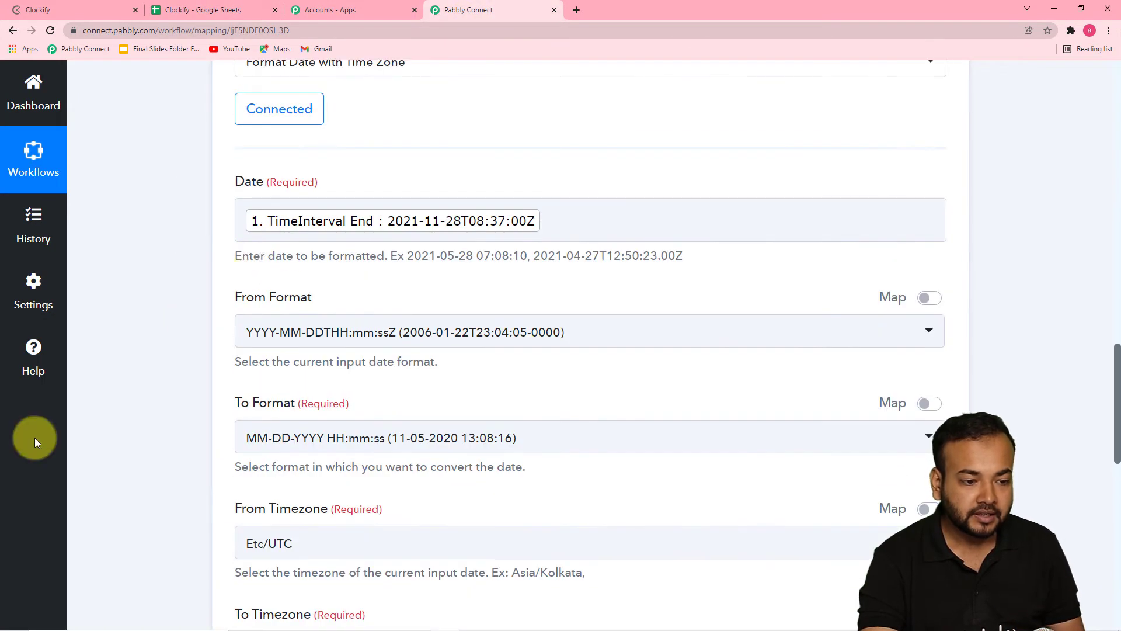
scroll(203, 278, "up", 8)
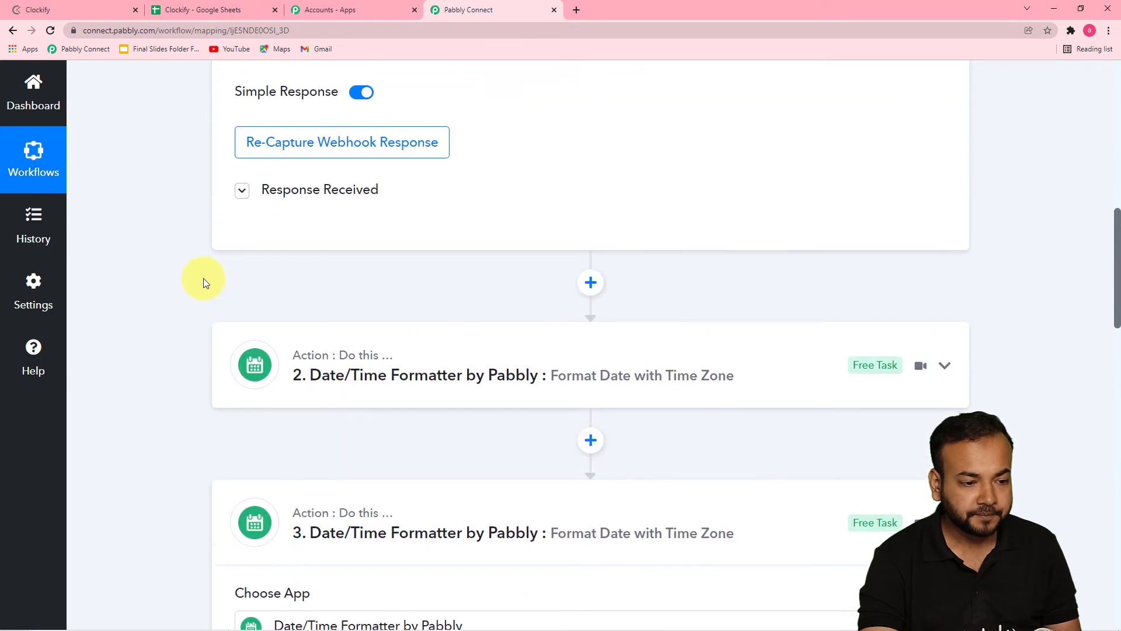
scroll(310, 322, "down", 3)
left_click(271, 310)
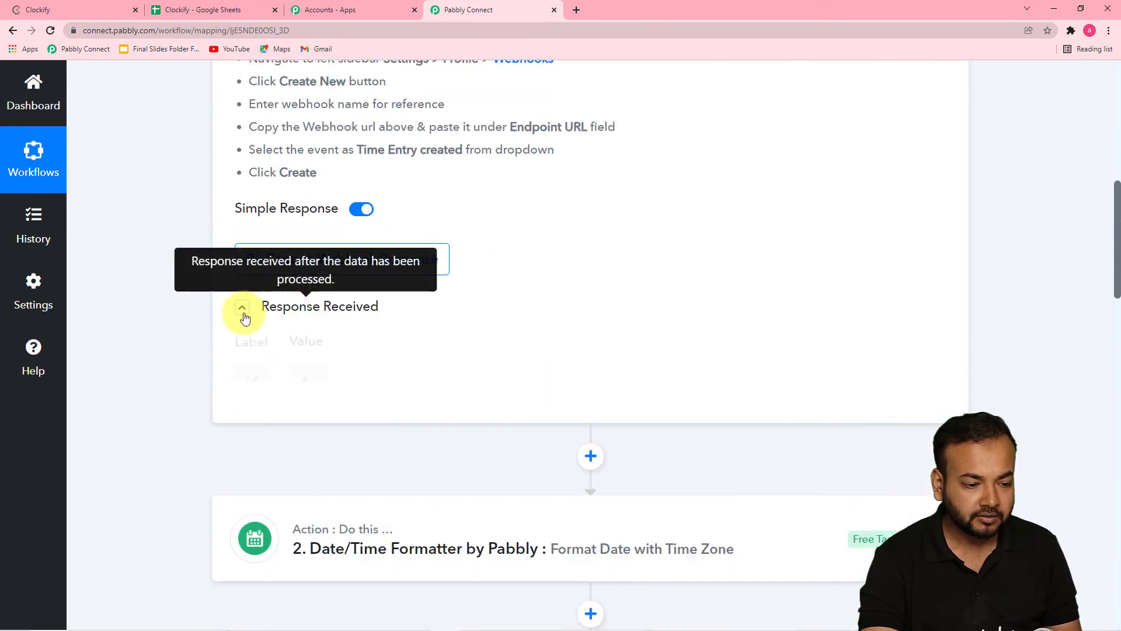
scroll(180, 299, "down", 4)
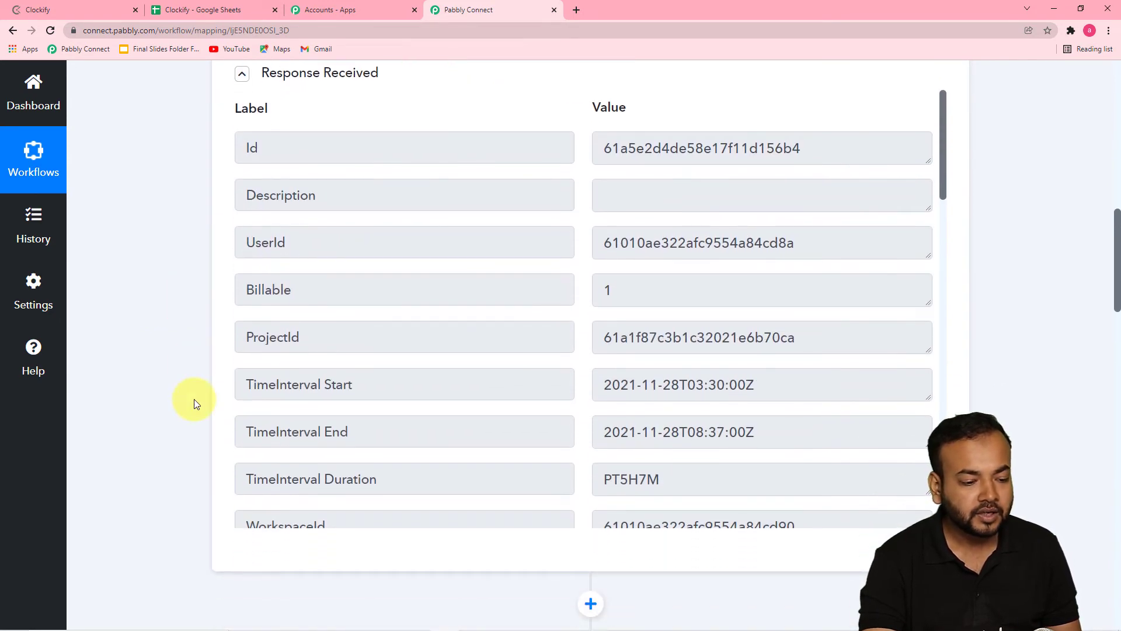
scroll(193, 399, "down", 2)
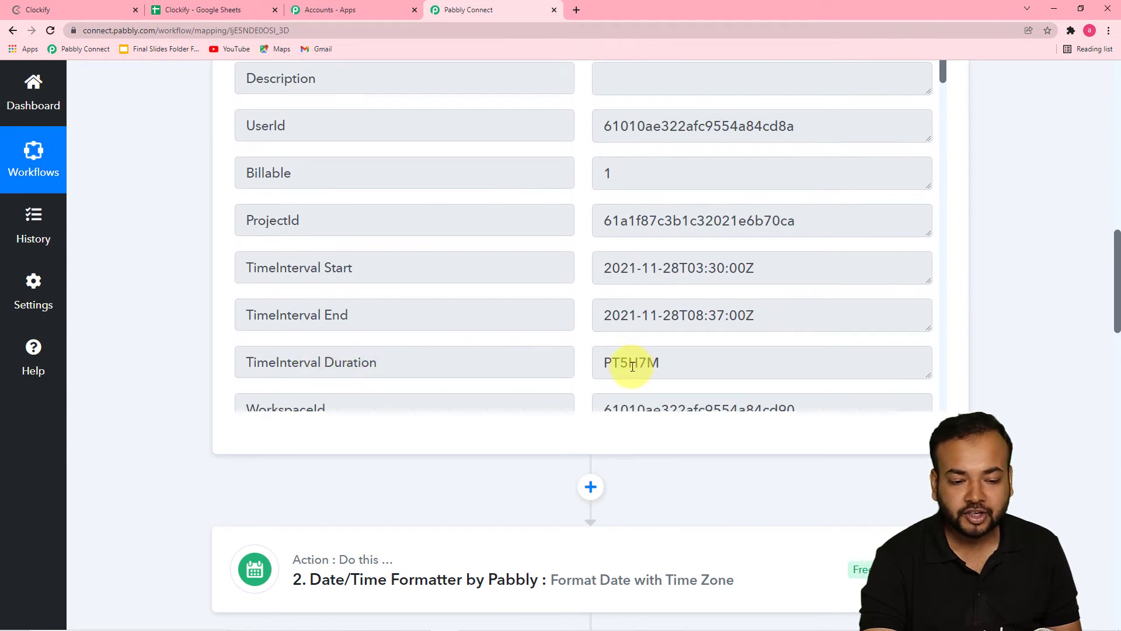
left_click_drag(602, 363, 661, 363)
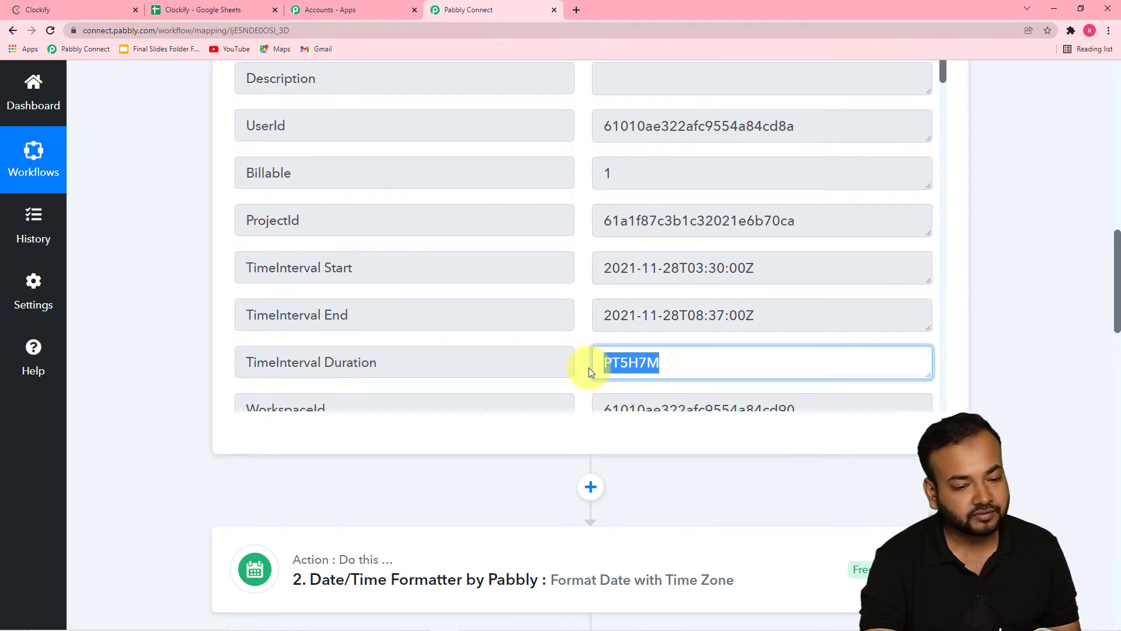
scroll(236, 343, "down", 2)
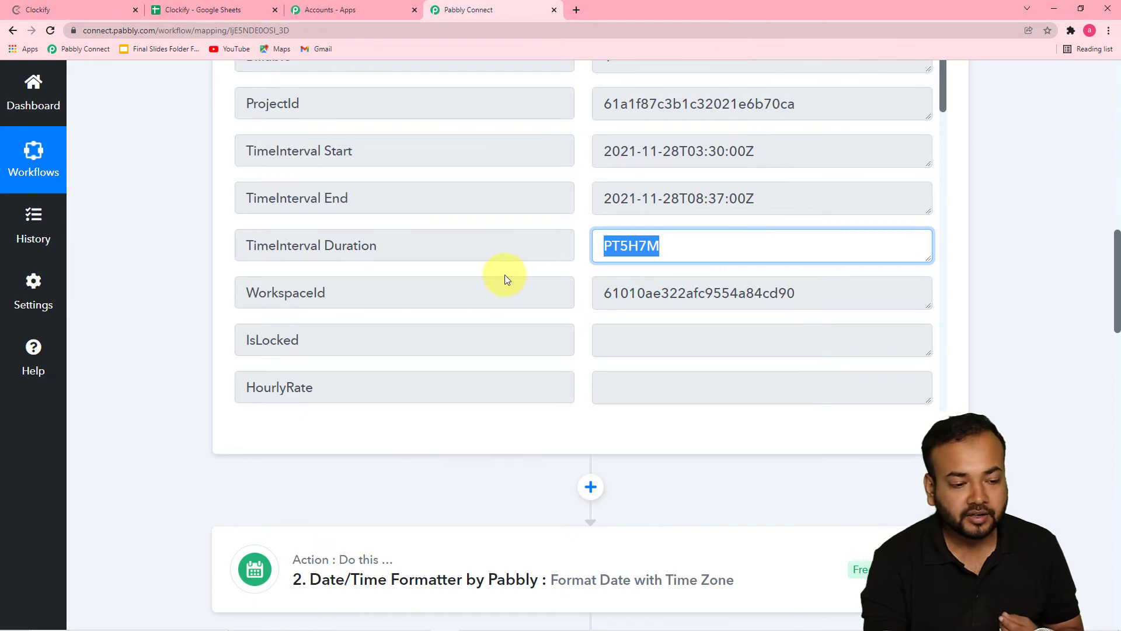
scroll(193, 314, "down", 6)
scroll(193, 314, "down", 14)
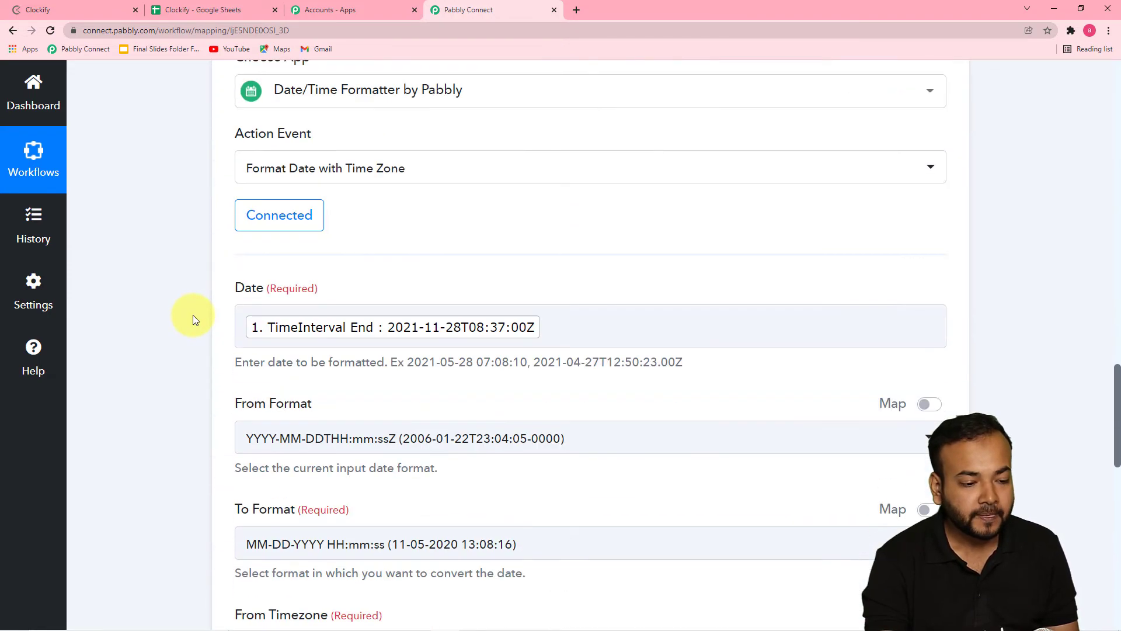
Add a new Text Formatter by Pabbly action using the Extract Pattern event and connect it.
scroll(195, 319, "down", 3)
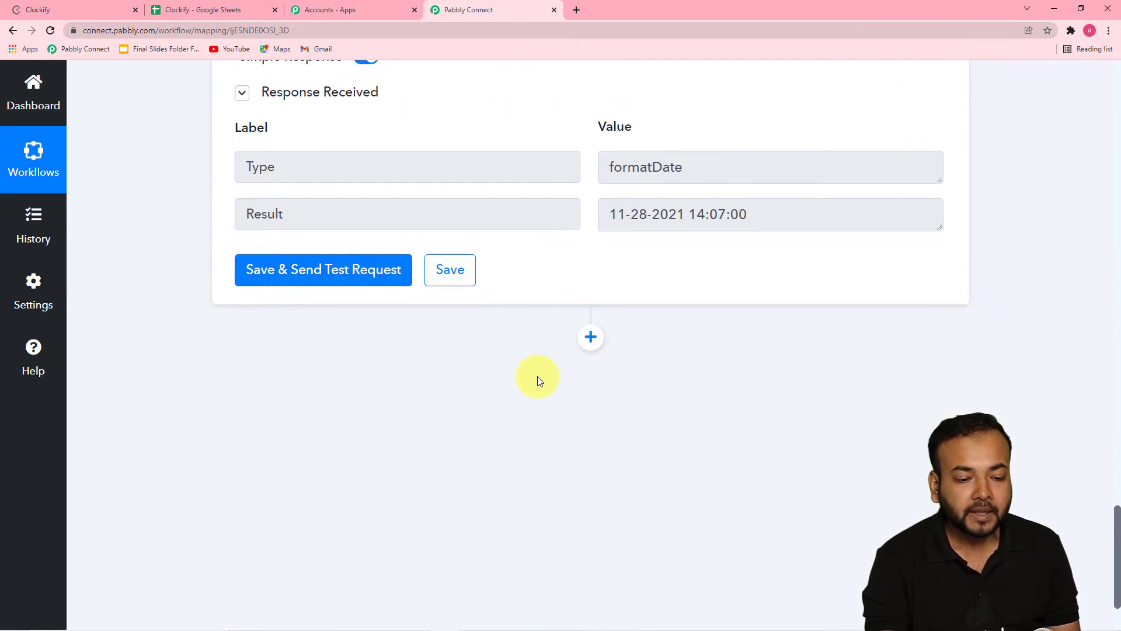
left_click(589, 338)
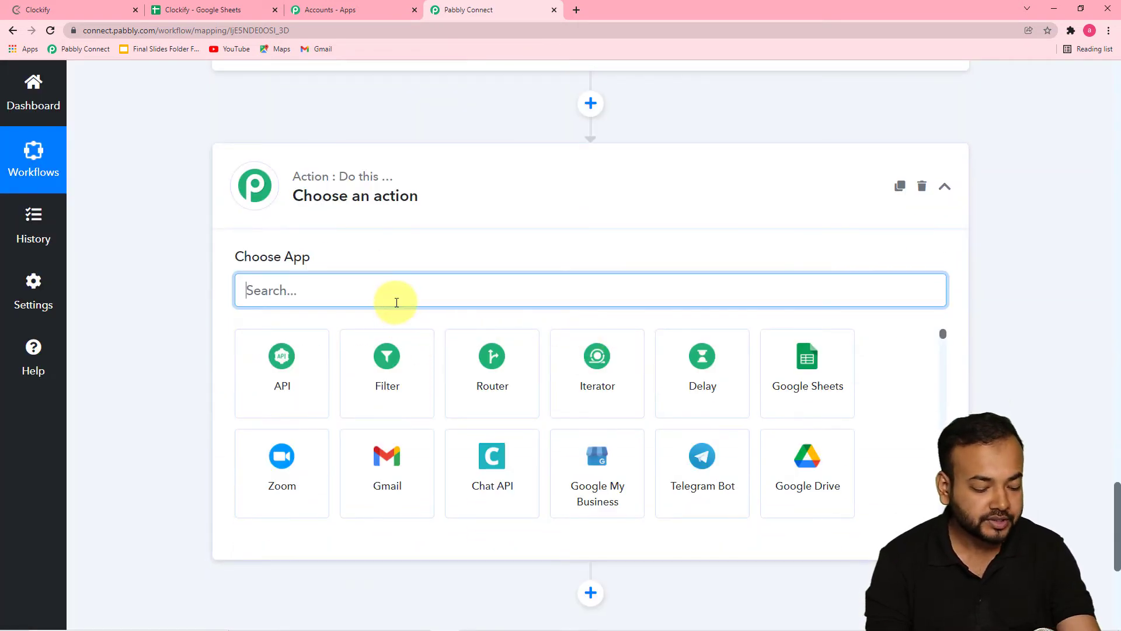
type("tw")
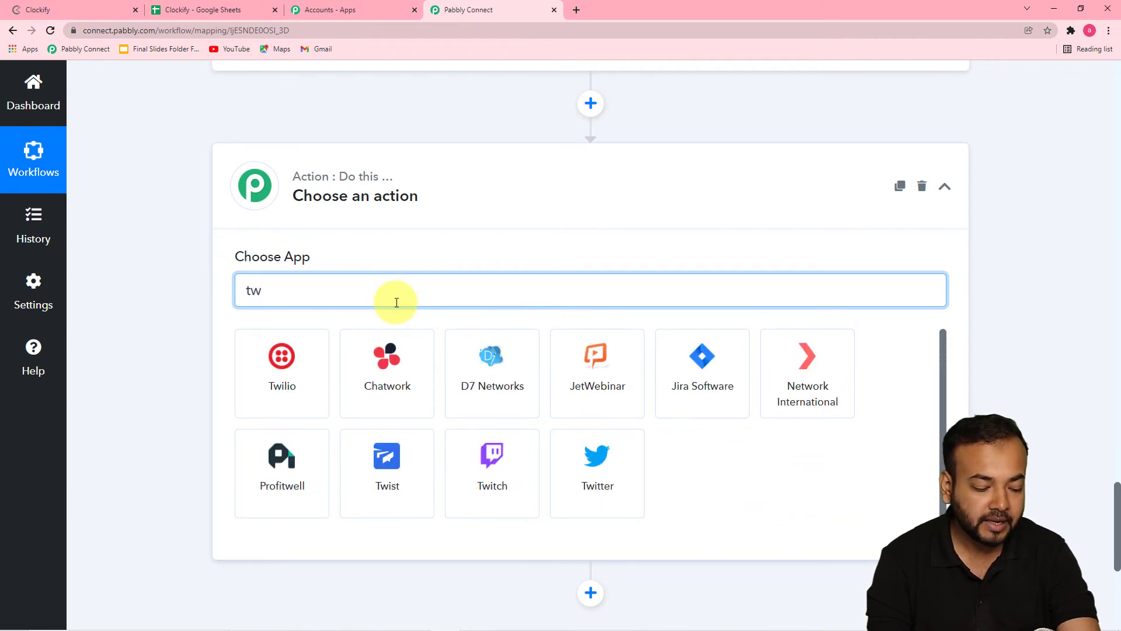
key("BackSpace")
type("ex")
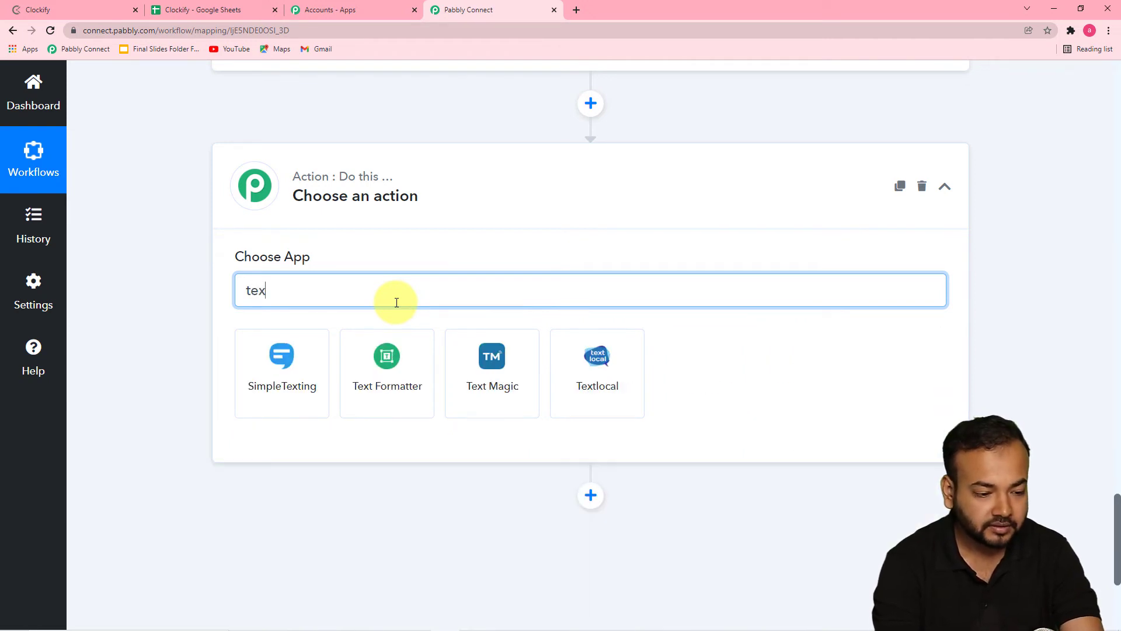
left_click(380, 374)
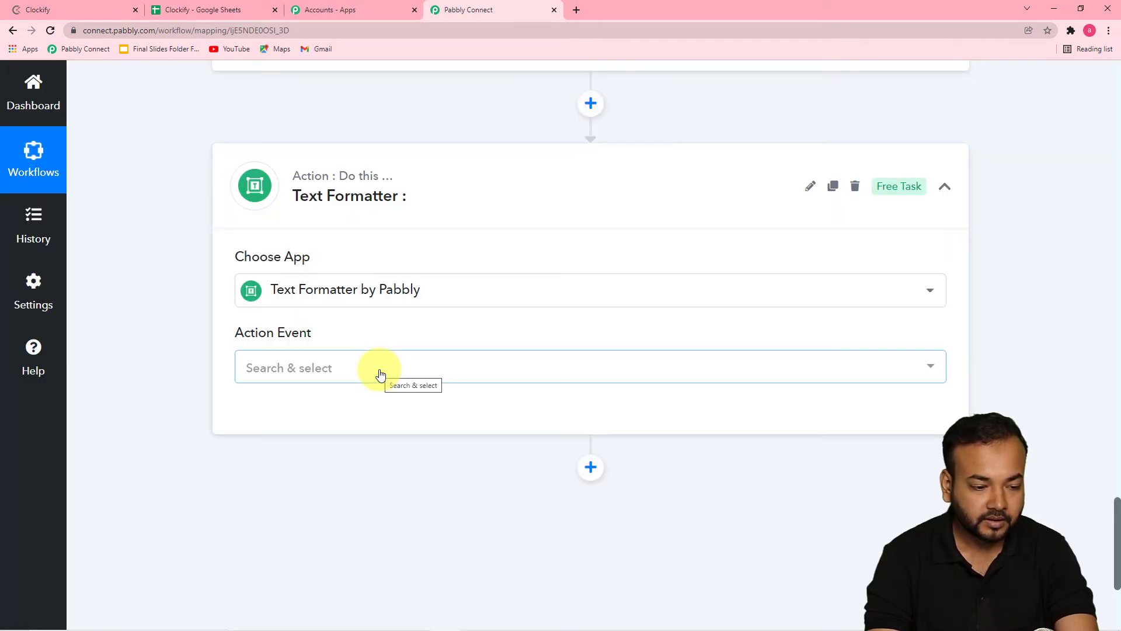
left_click(348, 362)
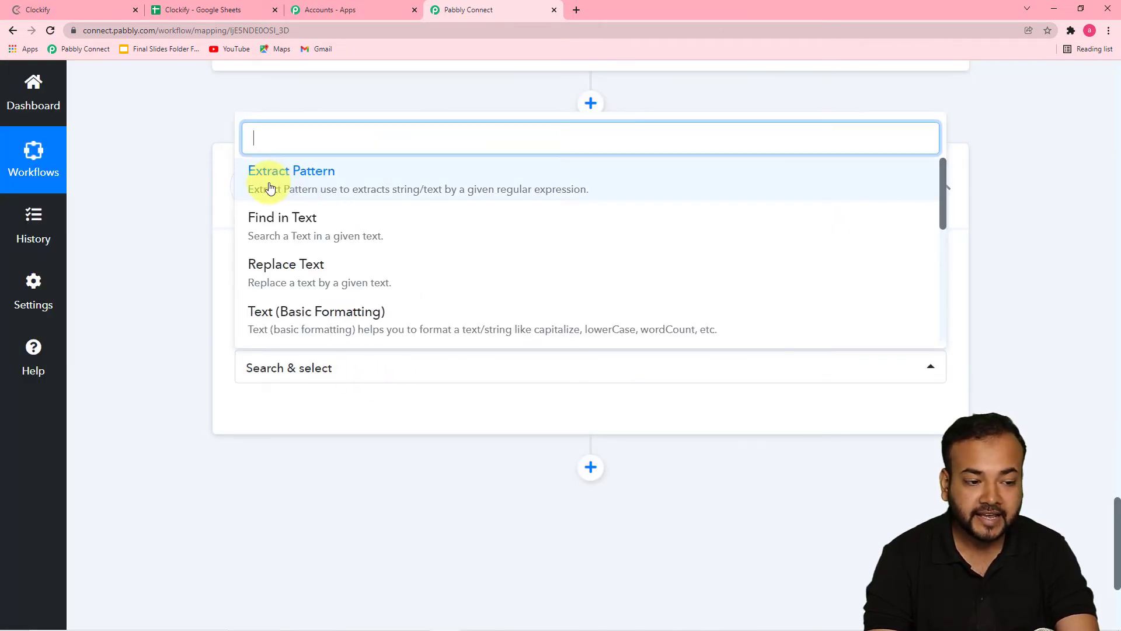
left_click(307, 184)
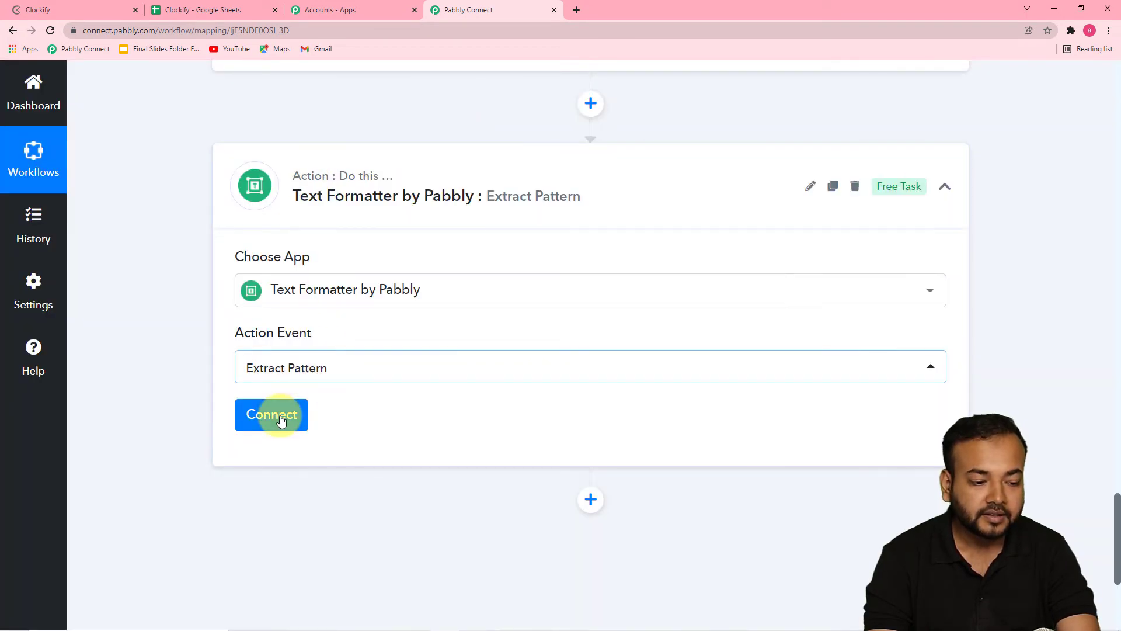
left_click(280, 418)
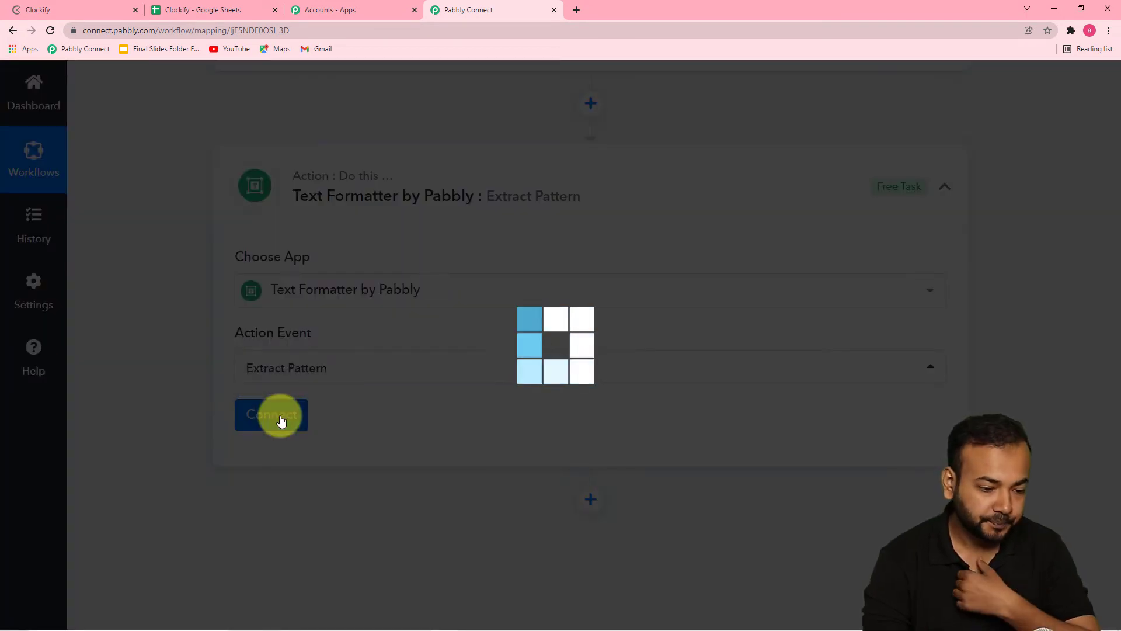
Map 1. Clockify: New Time Entry's TimeInterval Duration (PT5H7M) into the Extract Pattern Text field.
scroll(283, 455, "down", 3)
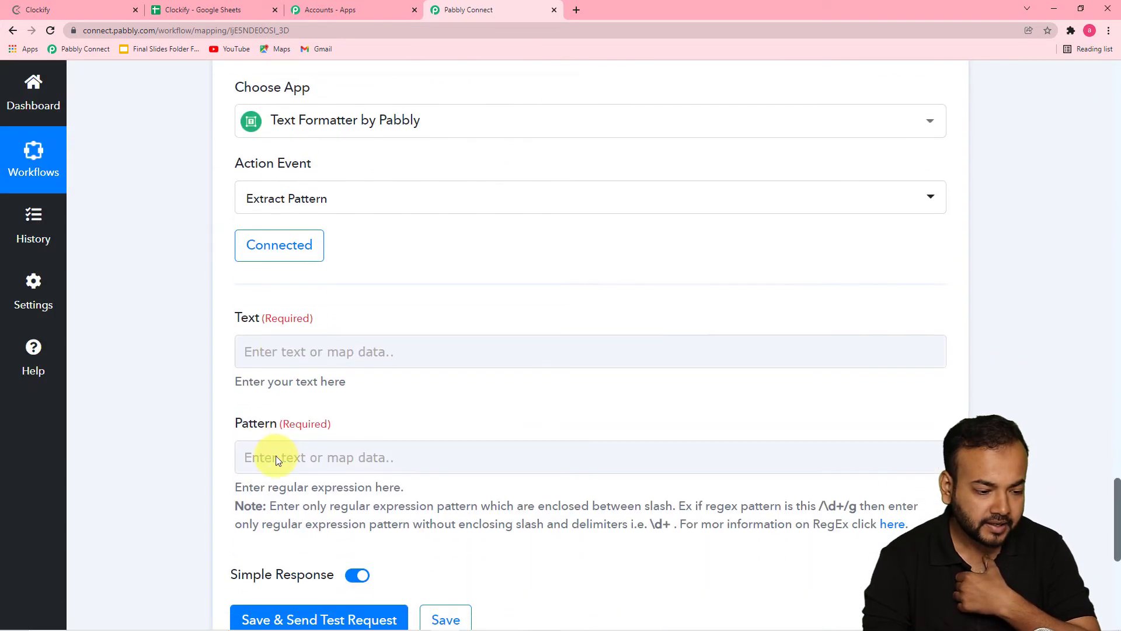
scroll(395, 332, "up", 15)
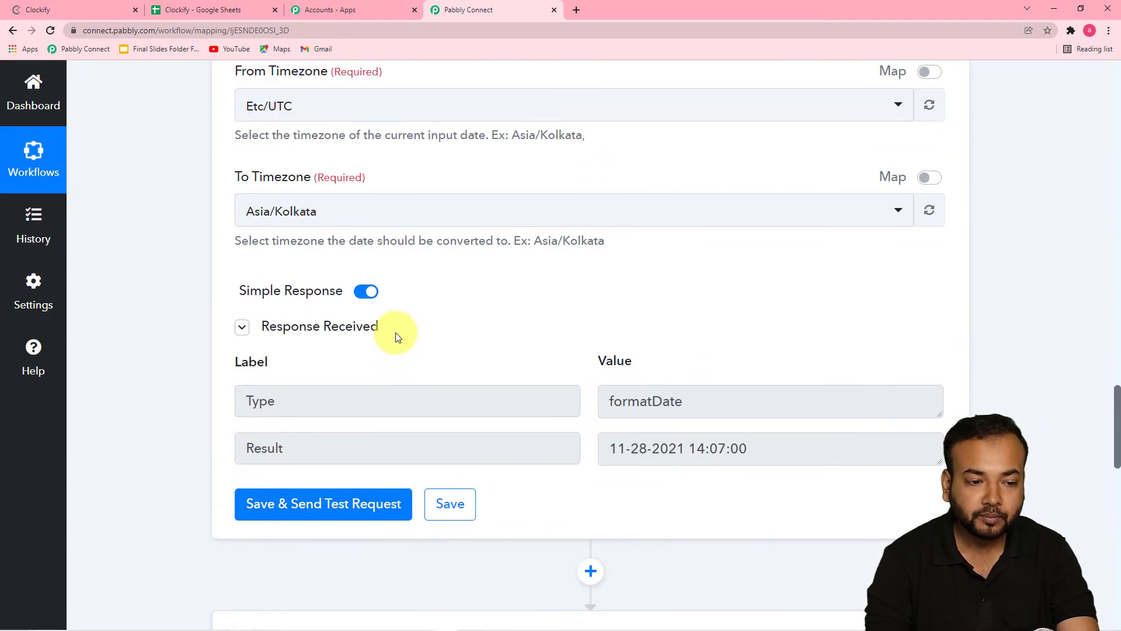
scroll(383, 327, "up", 20)
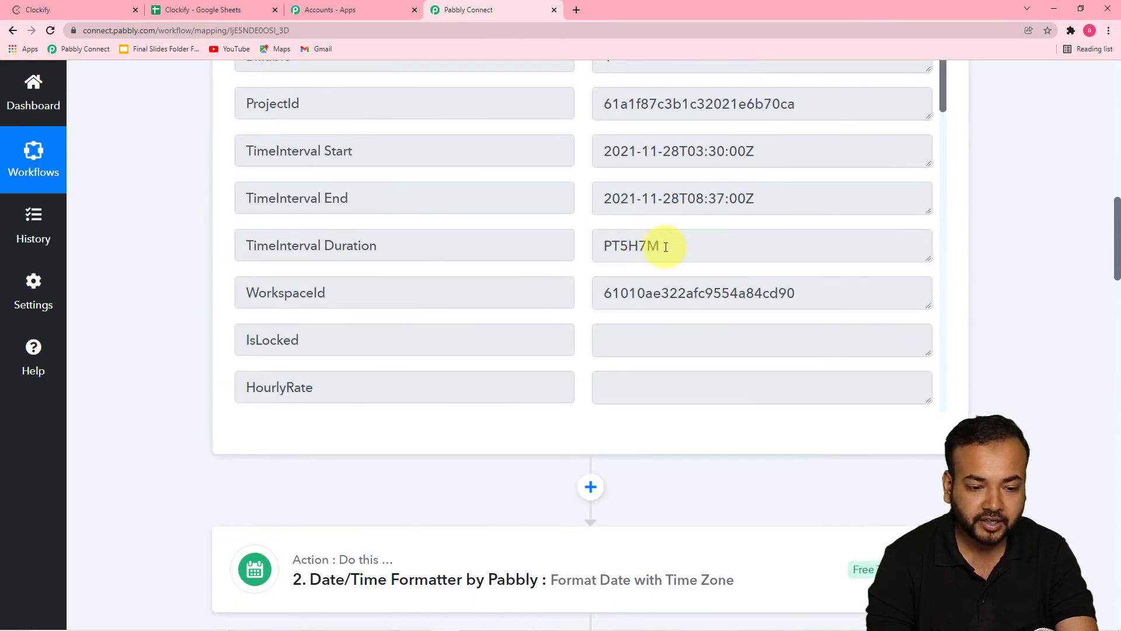
scroll(156, 292, "down", 20)
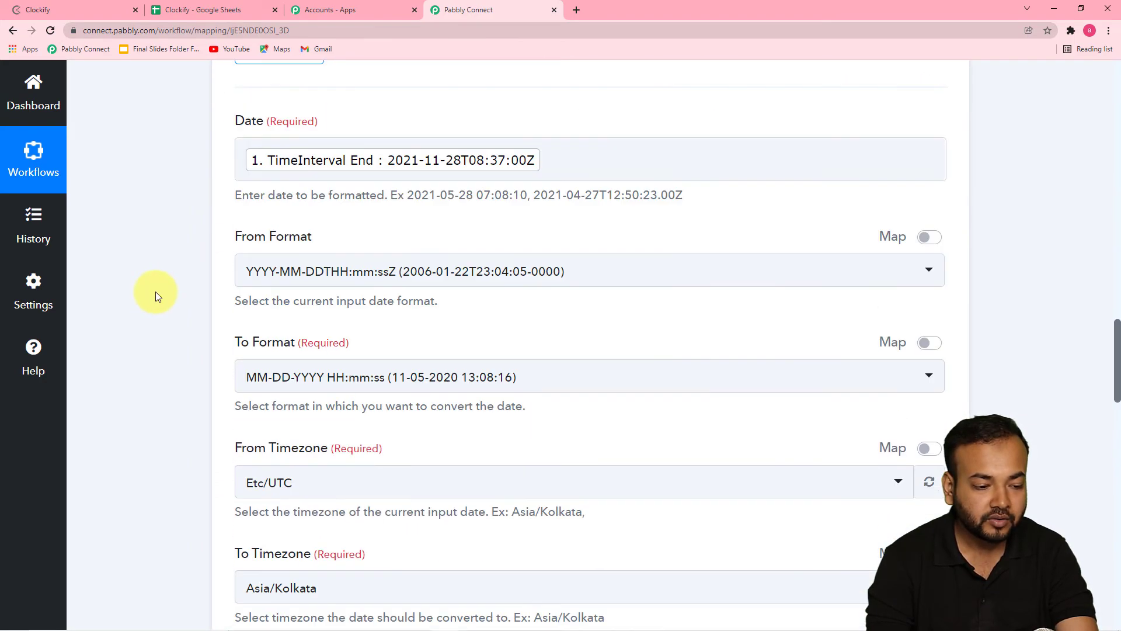
scroll(155, 292, "down", 16)
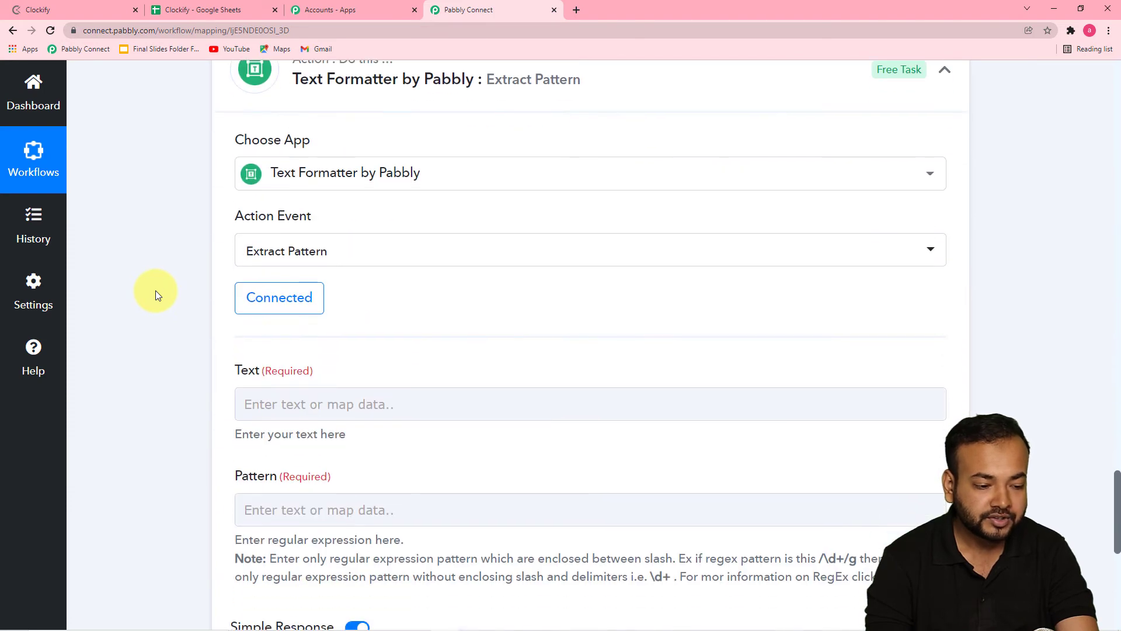
left_click(317, 228)
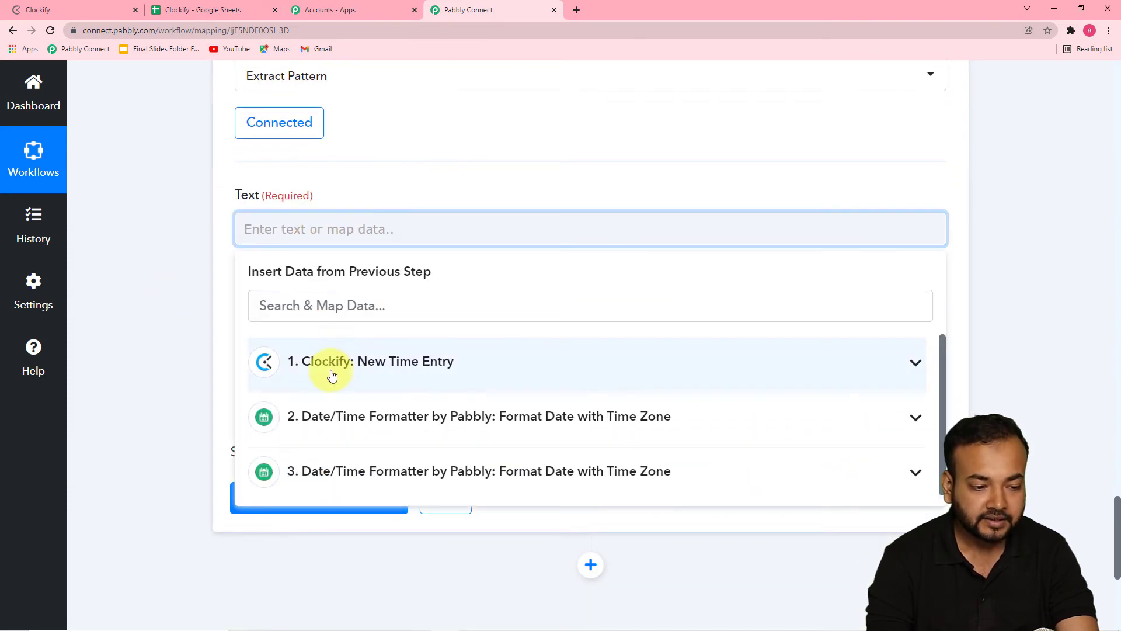
left_click(416, 362)
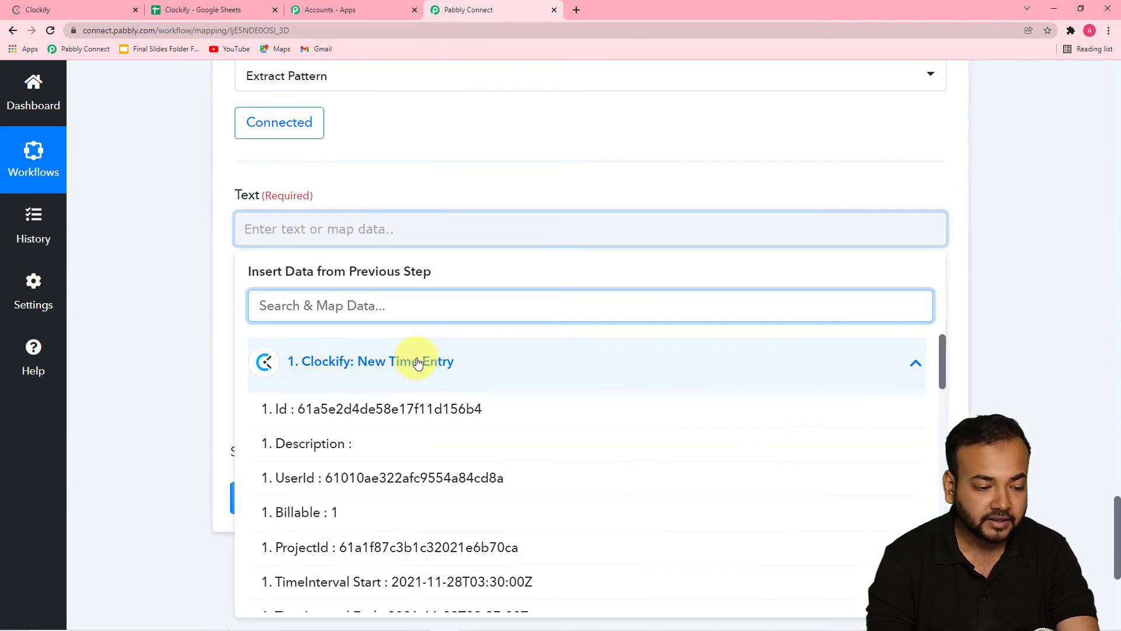
scroll(409, 429, "down", 2)
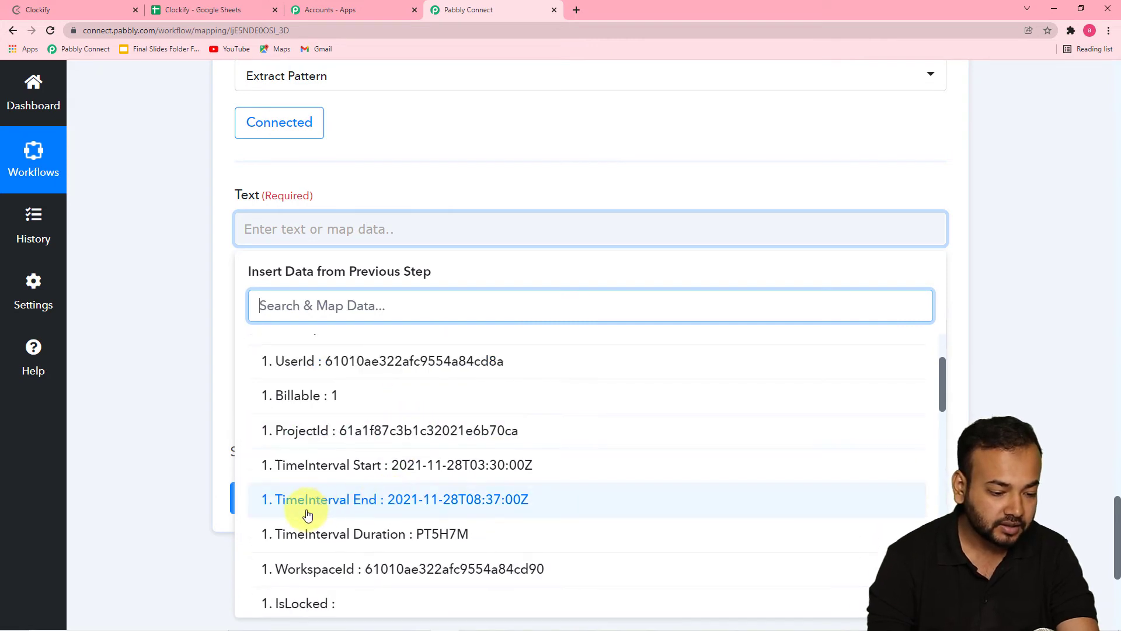
left_click(464, 543)
left_click(206, 358)
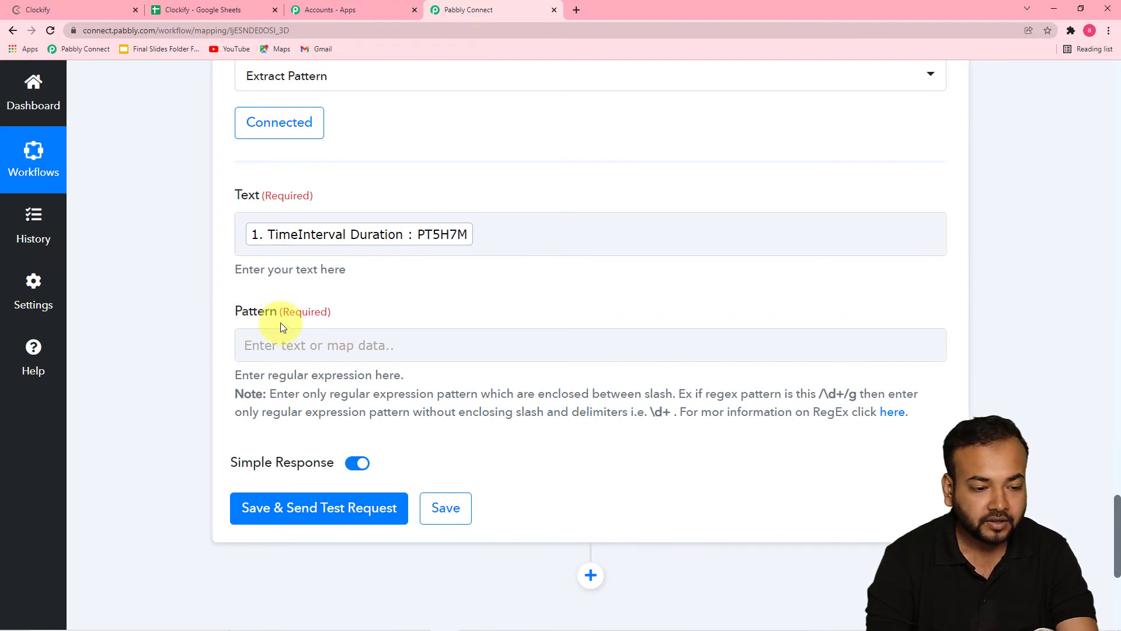
left_click(433, 247)
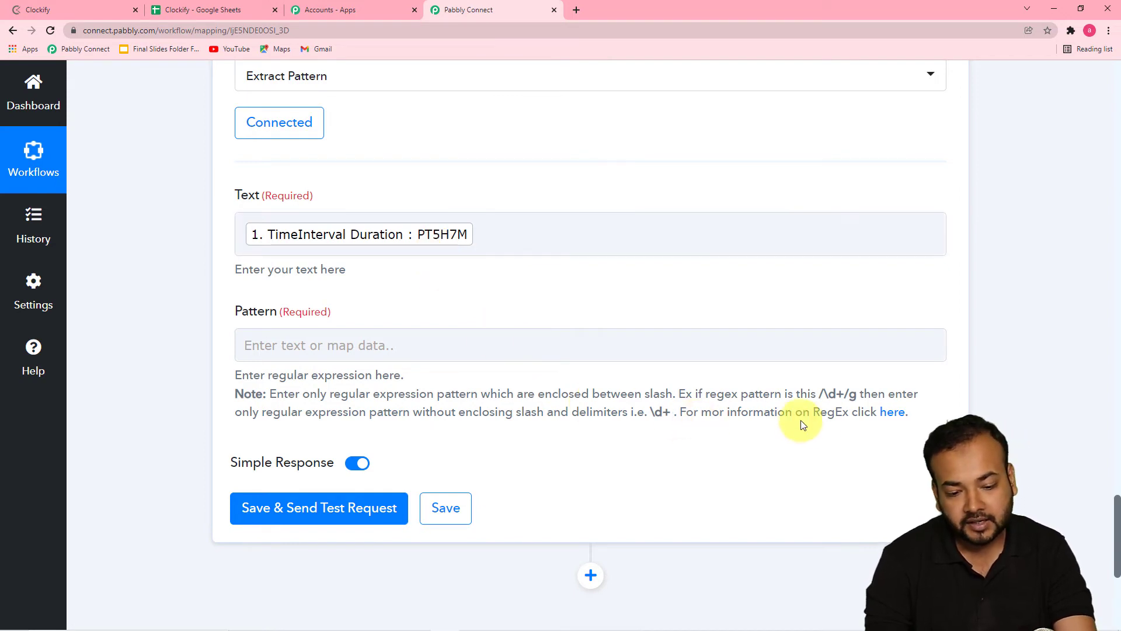
Open the MDN Regular expressions guide from the Pattern help link, skim it, and return to Pabbly.
left_click(883, 418)
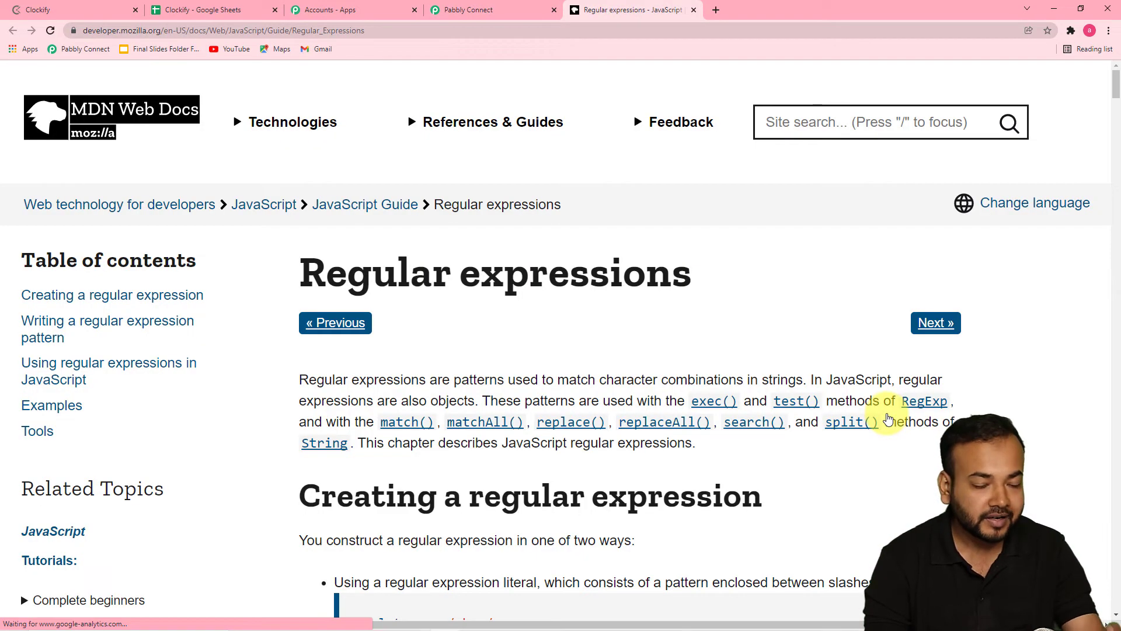
scroll(482, 395, "down", 1)
scroll(482, 394, "down", 3)
scroll(491, 389, "down", 2)
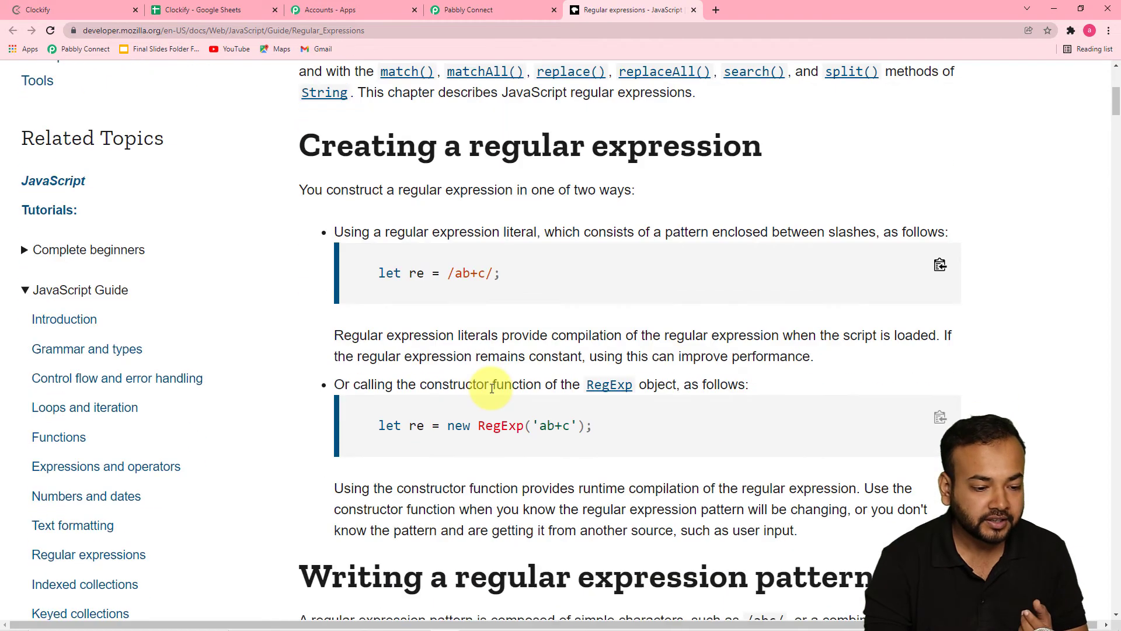
scroll(518, 393, "down", 4)
scroll(520, 395, "down", 2)
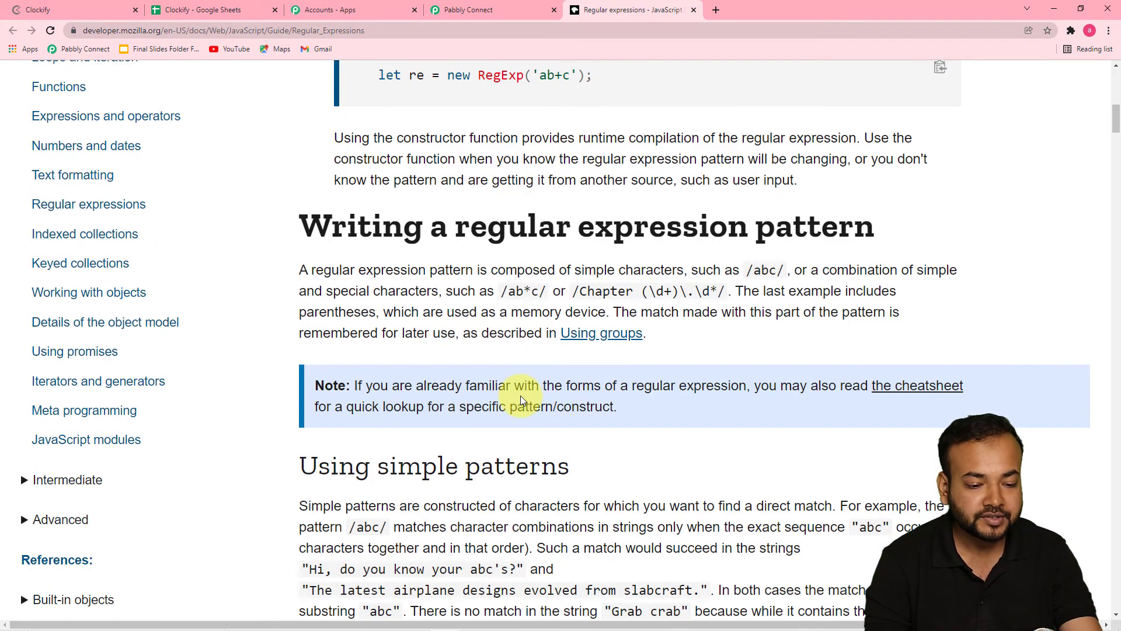
left_click(492, 8)
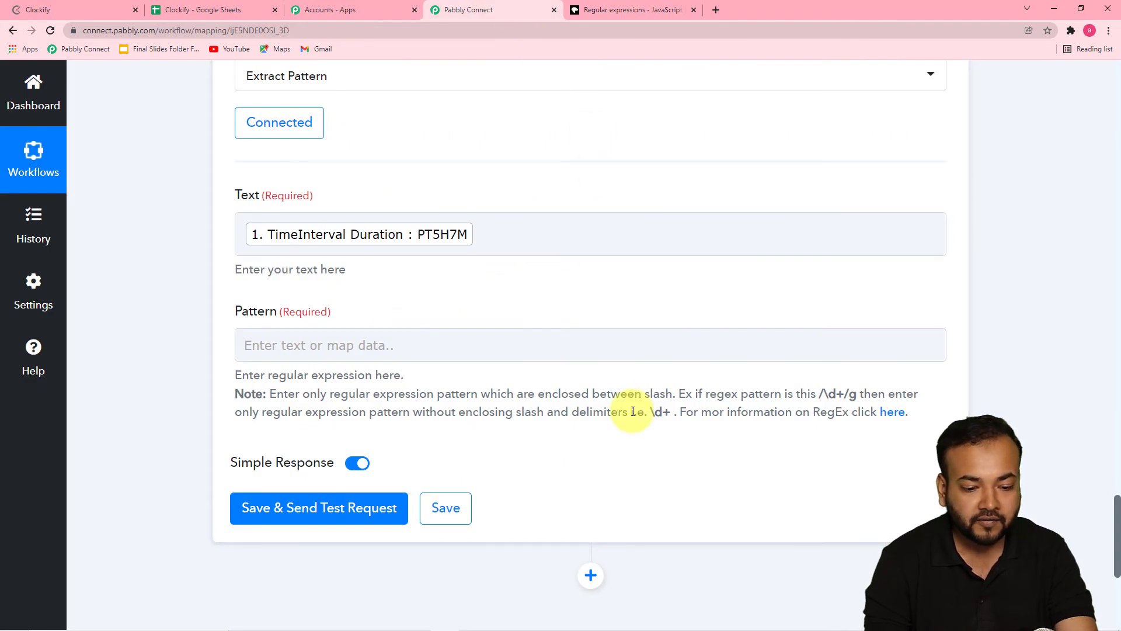
Copy the \d+ example and paste it into the Pattern field.
right_click(668, 414)
left_click(685, 423)
right_click(388, 348)
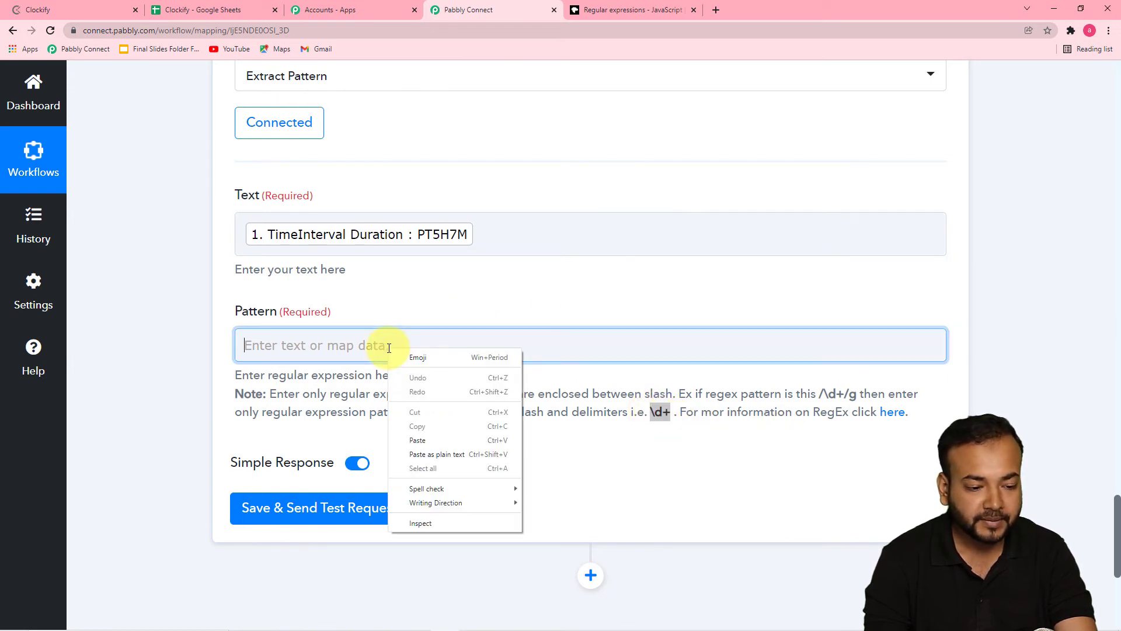
left_click(417, 439)
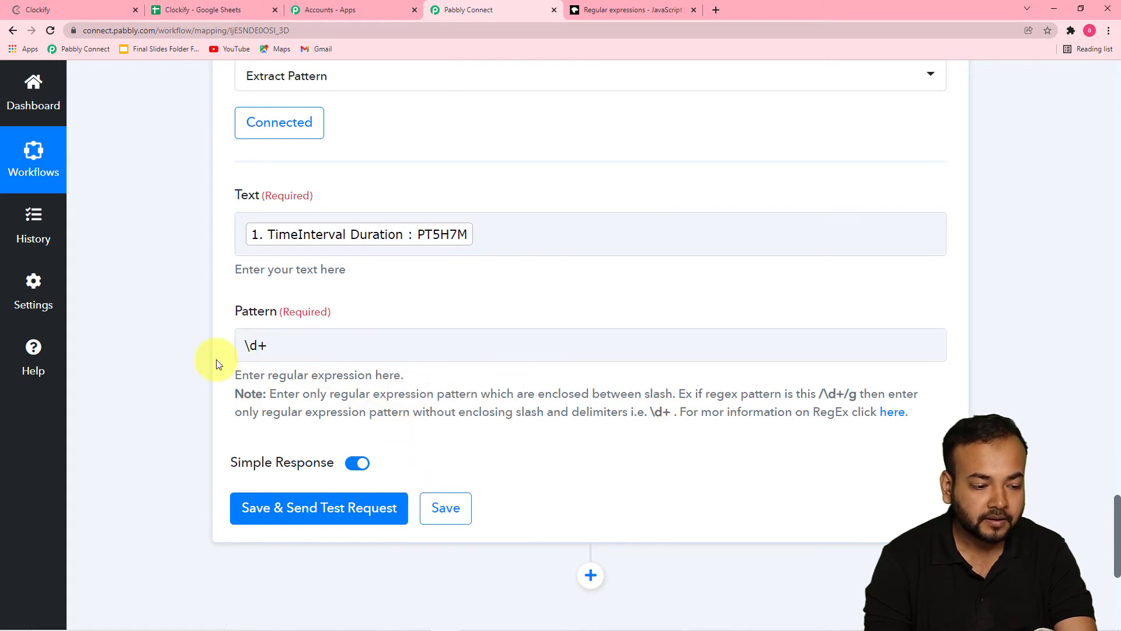
scroll(226, 417, "down", 2)
Save and test the extraction, getting Result 0 = 5 and Result 1 = 7.
left_click(296, 390)
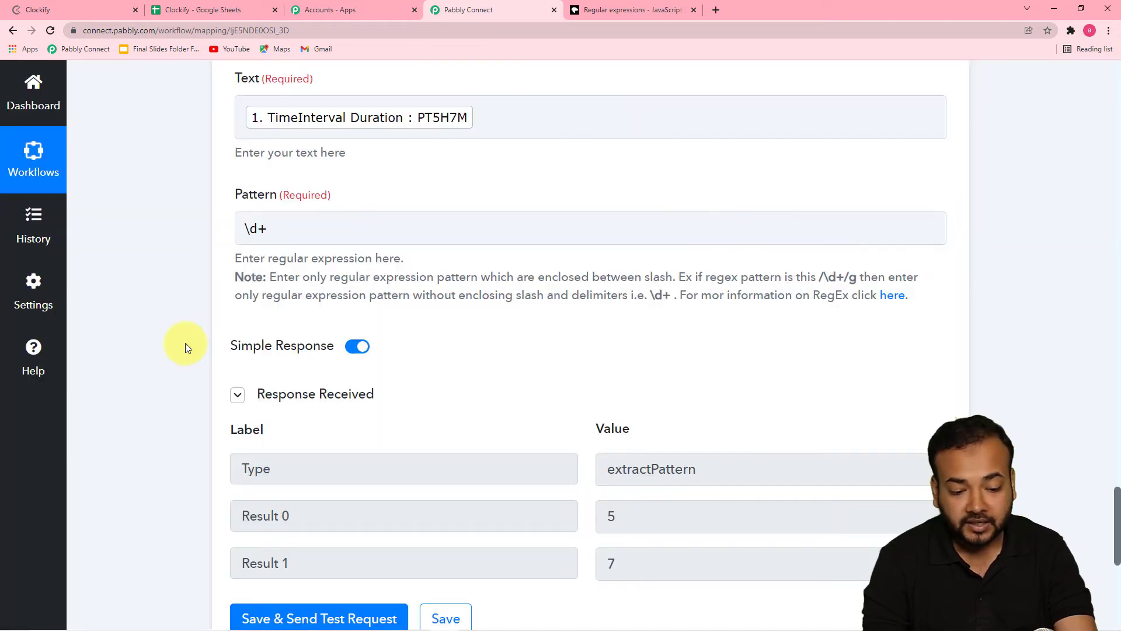
scroll(185, 342, "down", 1)
scroll(185, 342, "up", 2)
scroll(185, 342, "down", 5)
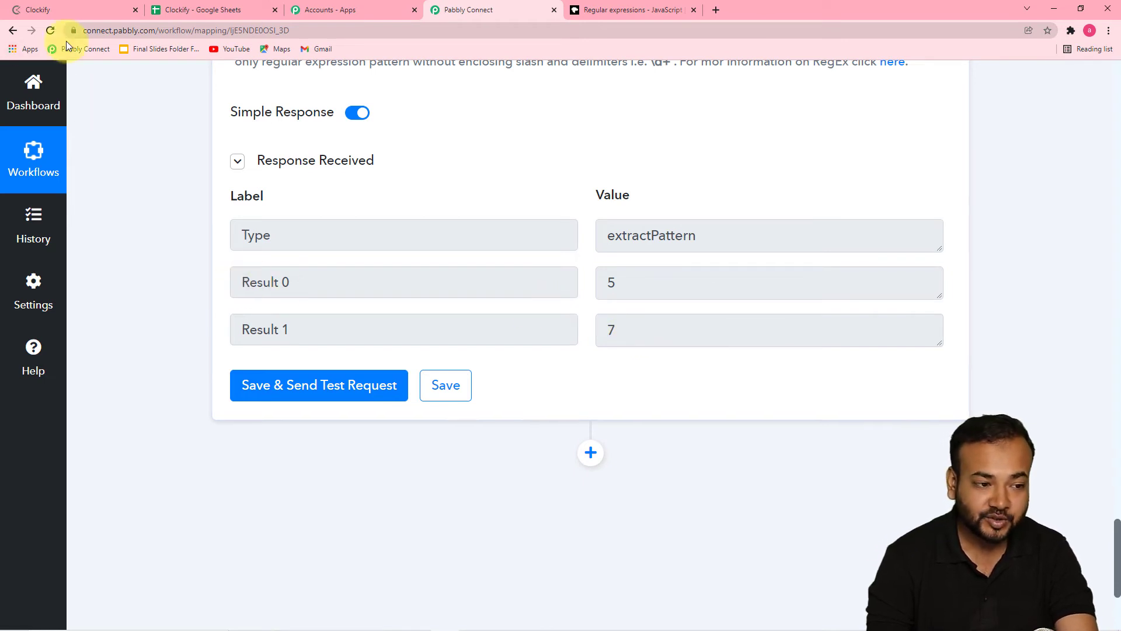
scroll(165, 261, "up", 1)
scroll(173, 275, "down", 5)
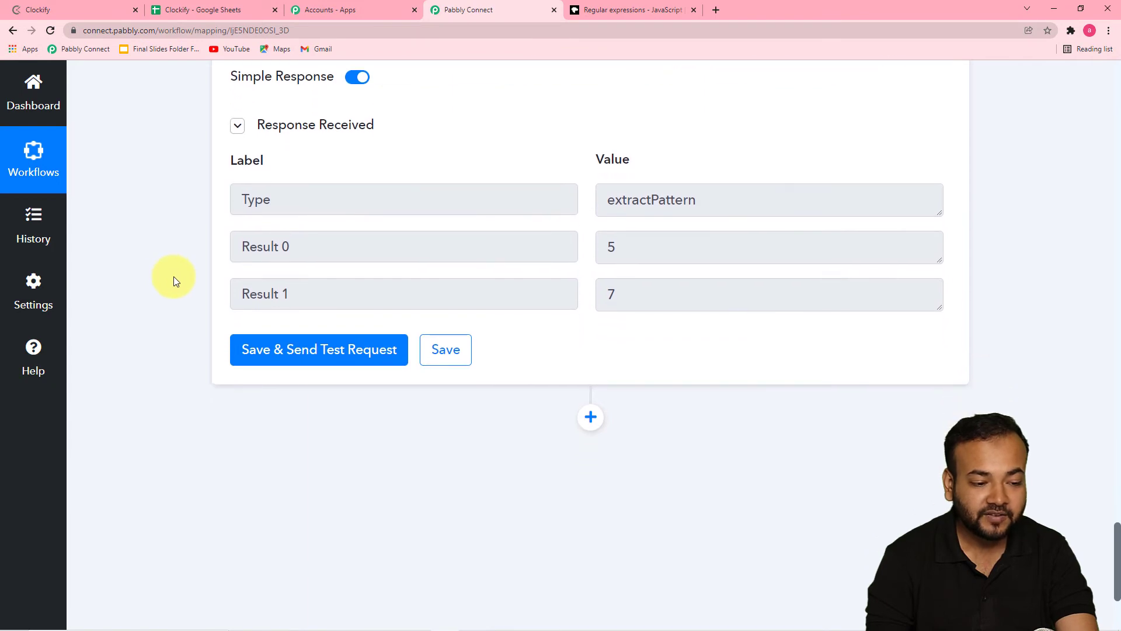
left_click(591, 224)
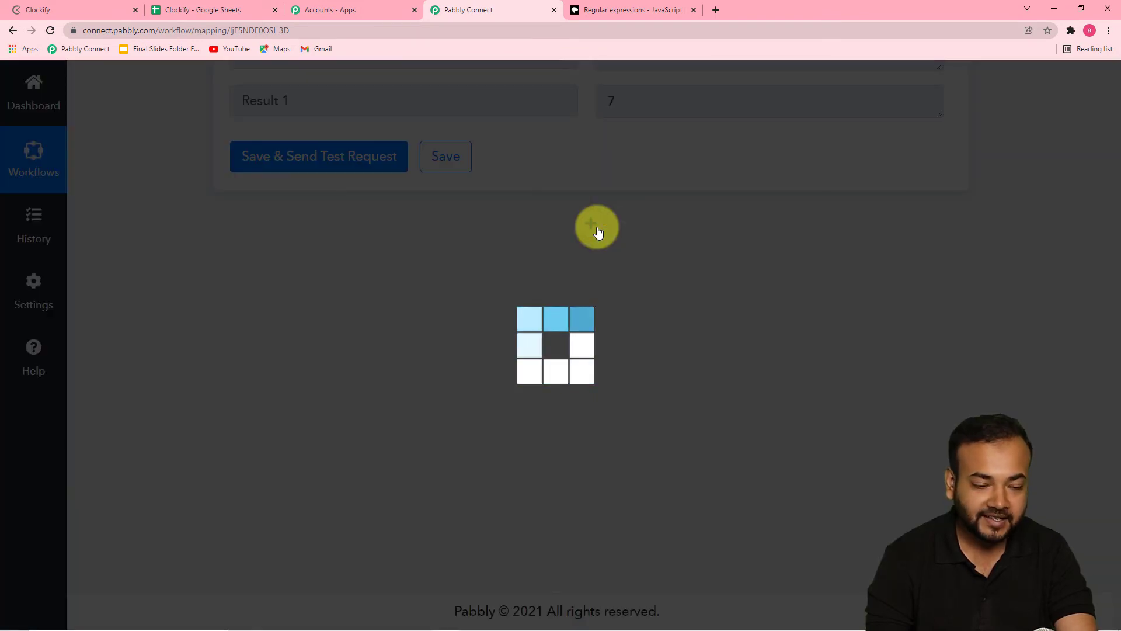
Set the new action to Google Sheets with the Add New Row event and begin account connection.
scroll(388, 228, "down", 4)
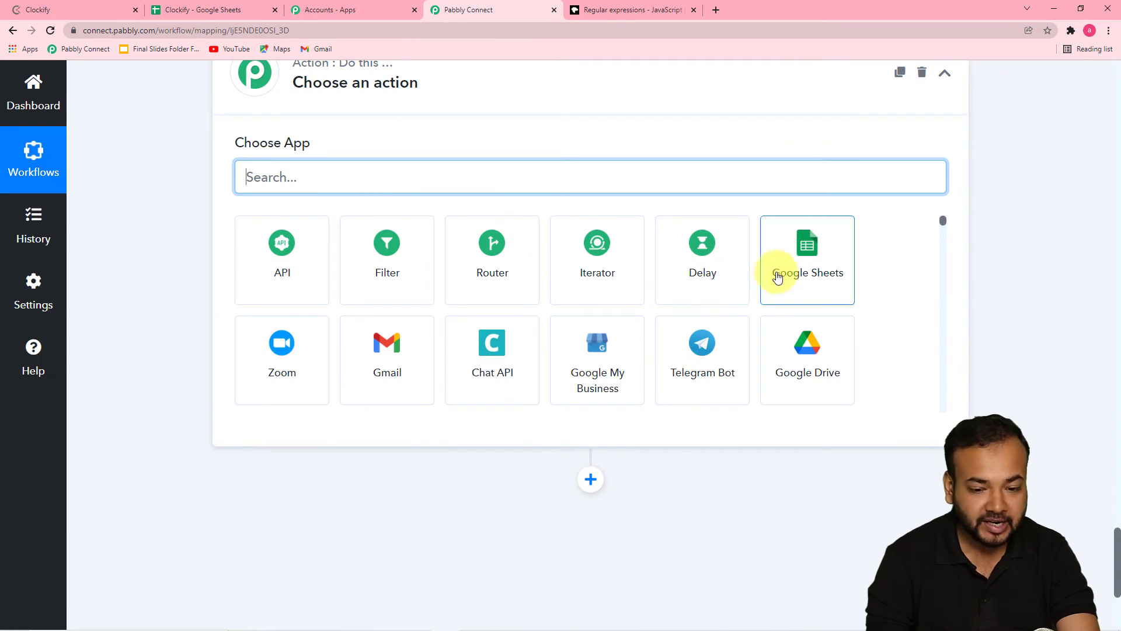
left_click(834, 269)
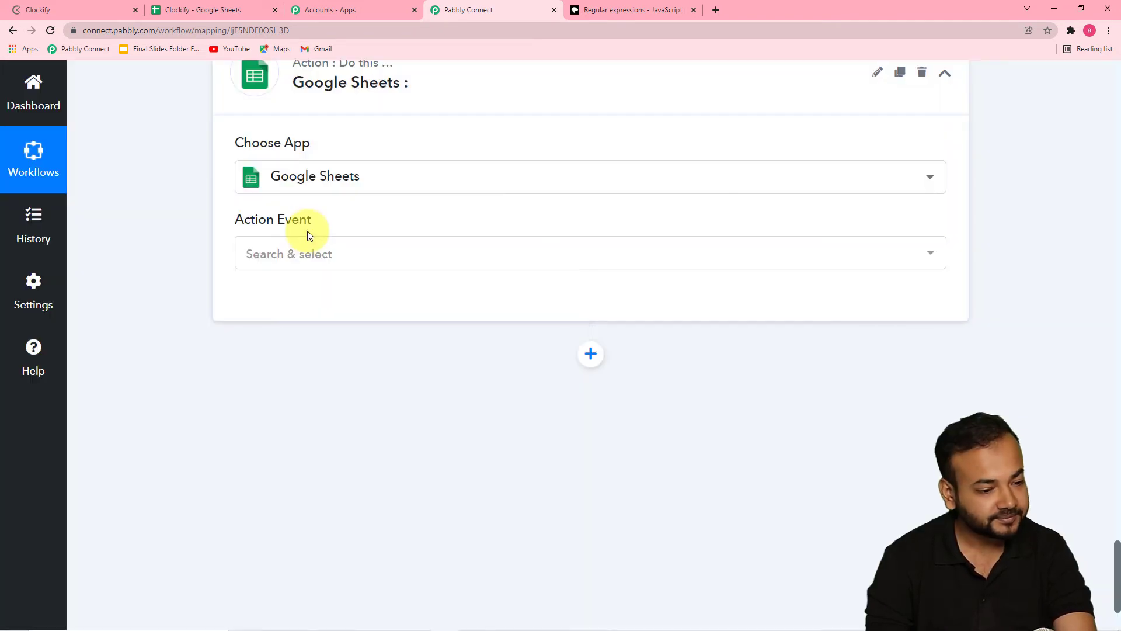
left_click(303, 253)
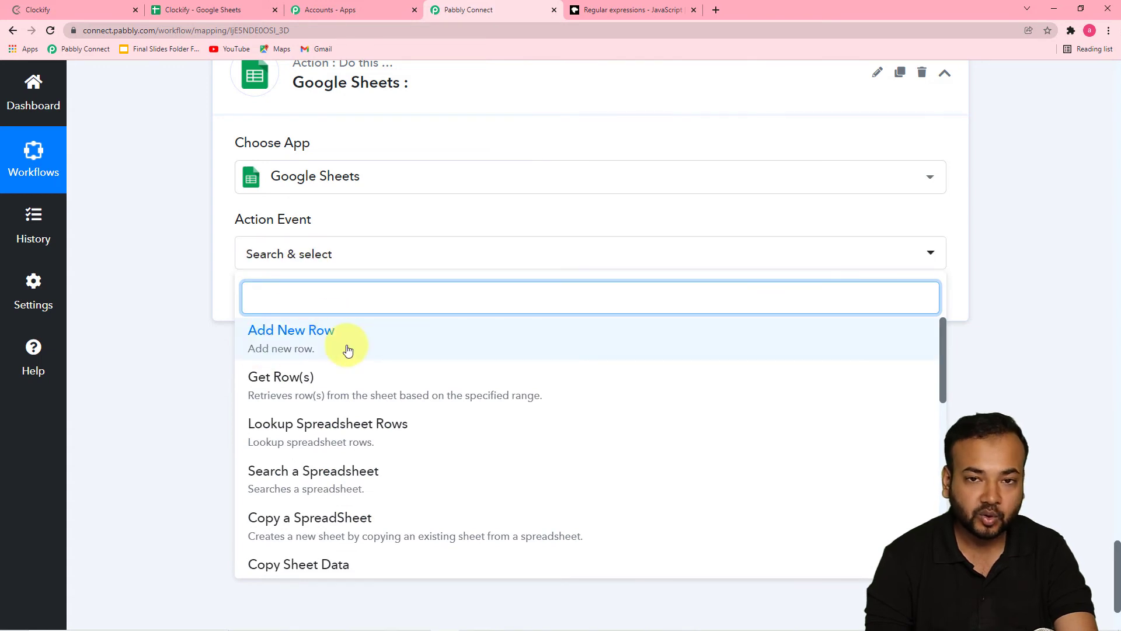
left_click(348, 349)
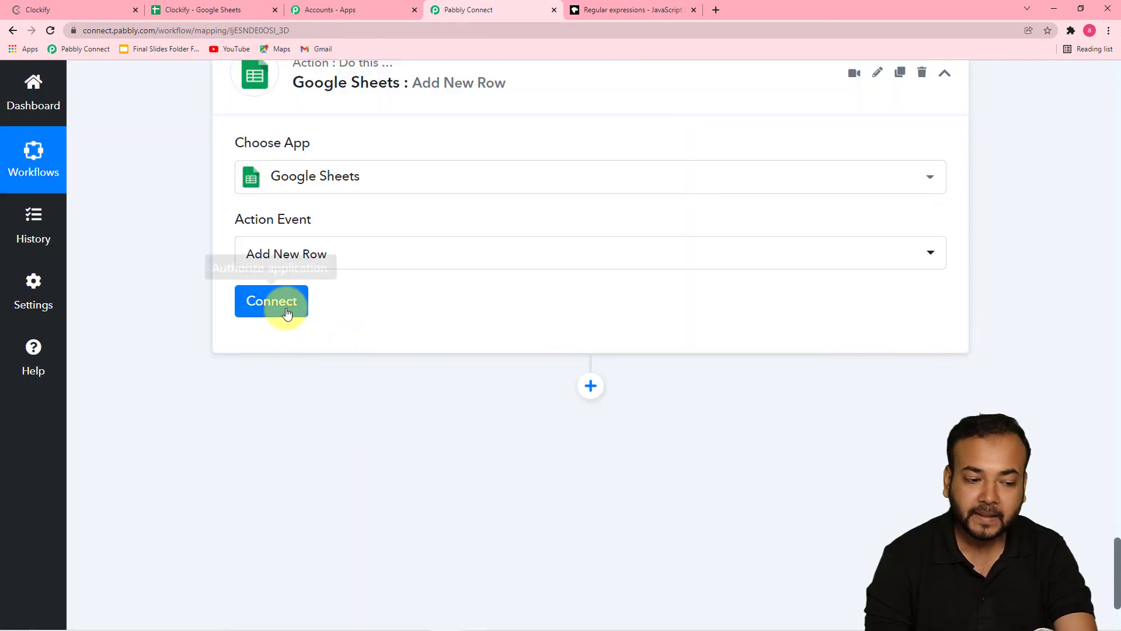
left_click(287, 314)
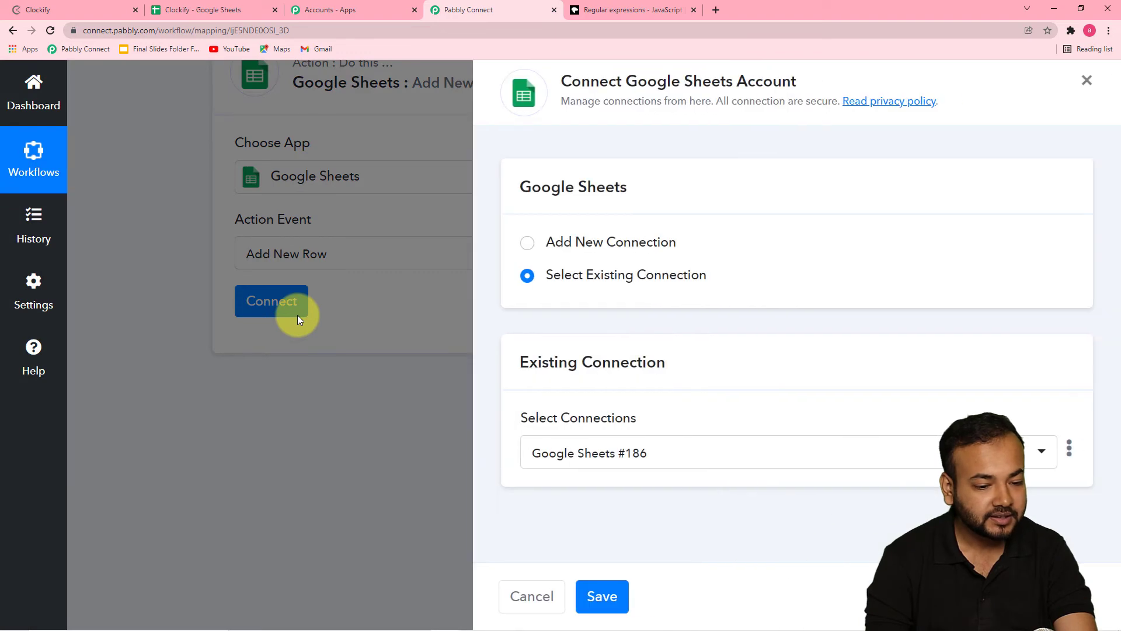
Add a new Google Sheets connection and approve Pabbly's access with the chosen Google account.
left_click(529, 245)
left_click(572, 430)
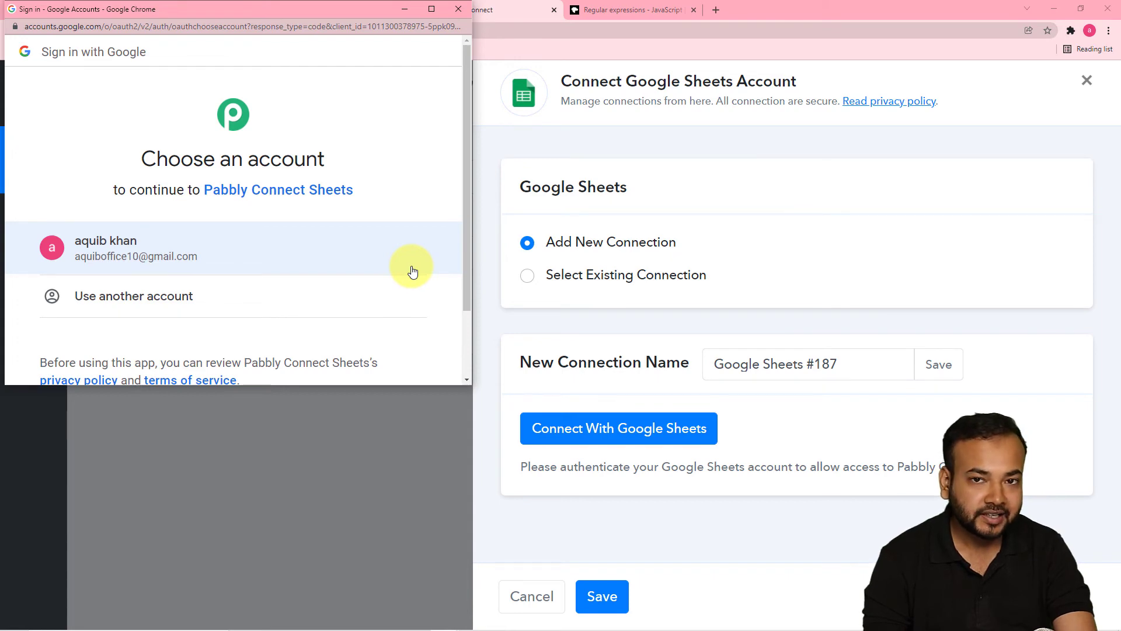
scroll(412, 271, "down", 2)
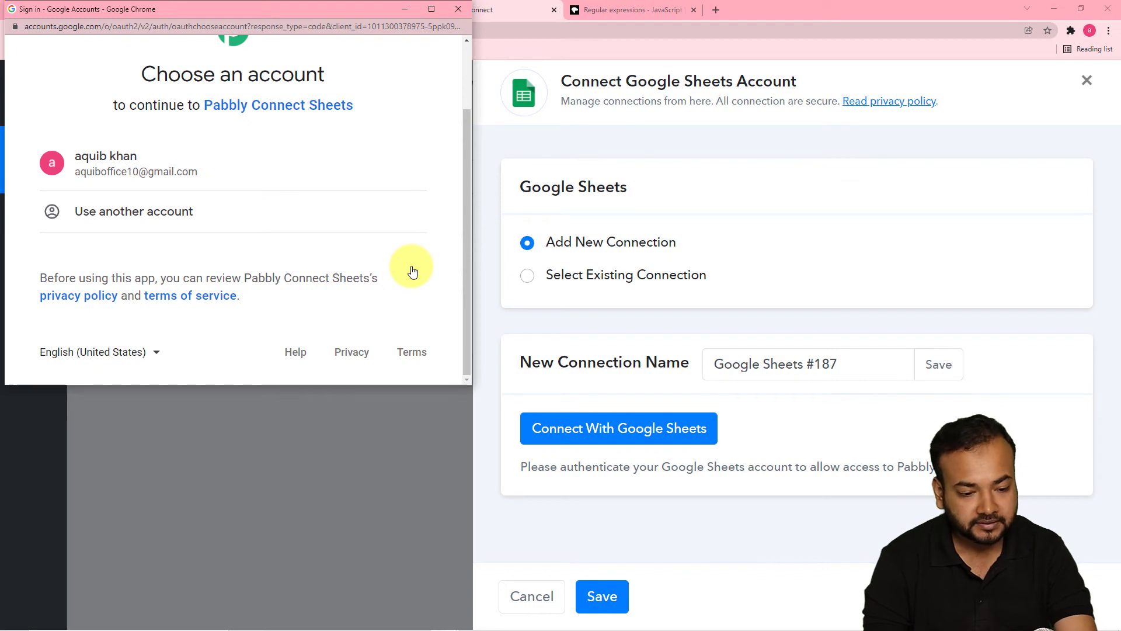
scroll(413, 272, "up", 2)
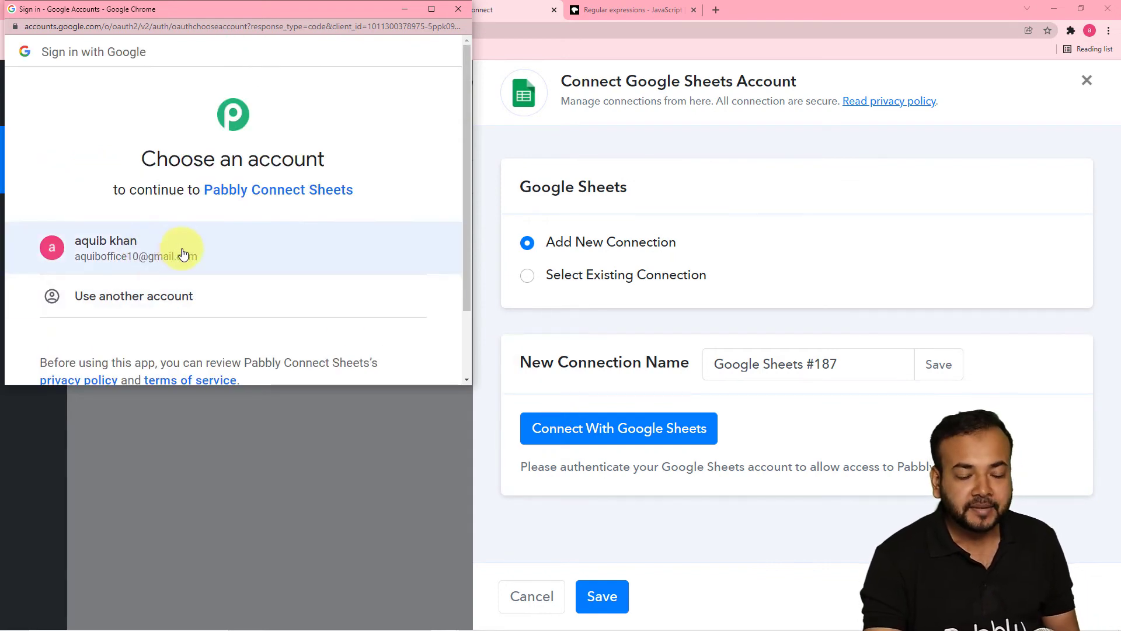
left_click(161, 256)
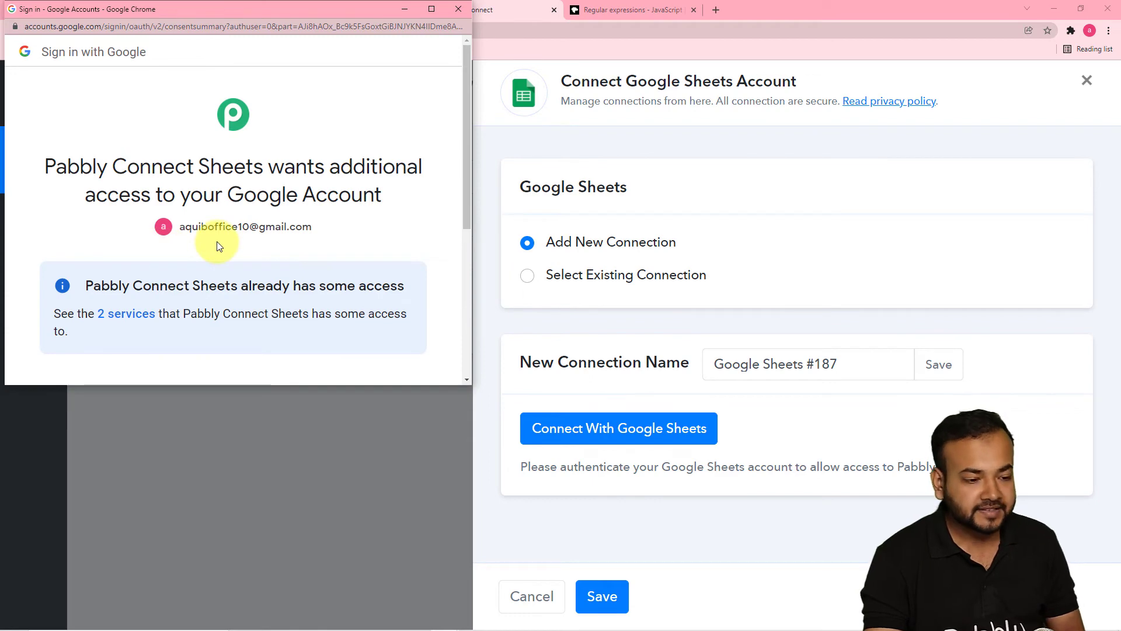
scroll(217, 245, "down", 3)
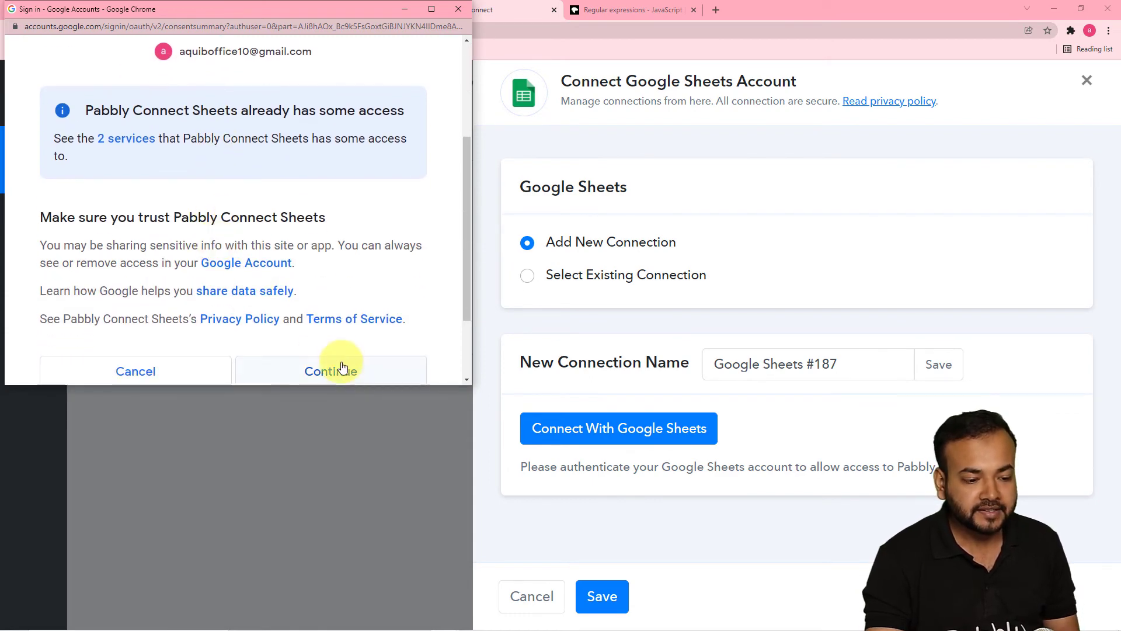
left_click(343, 363)
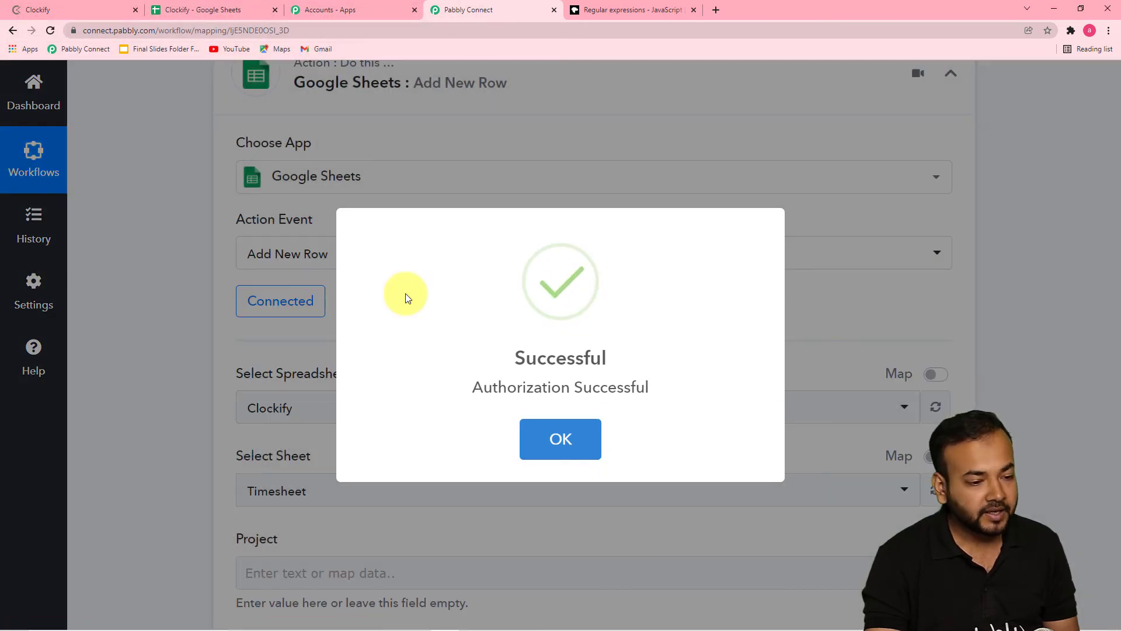
Set Add New Row to spreadsheet 'Clockify' and sheet 'Timesheet', after checking sheet names in Google Sheets.
scroll(407, 297, "down", 1)
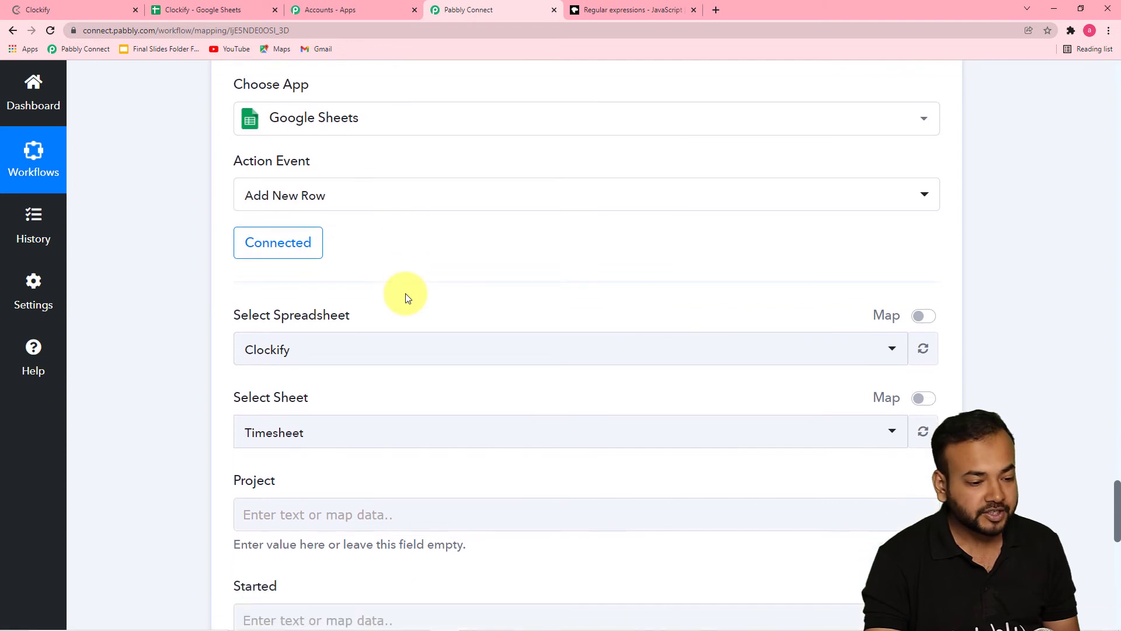
scroll(196, 272, "down", 4)
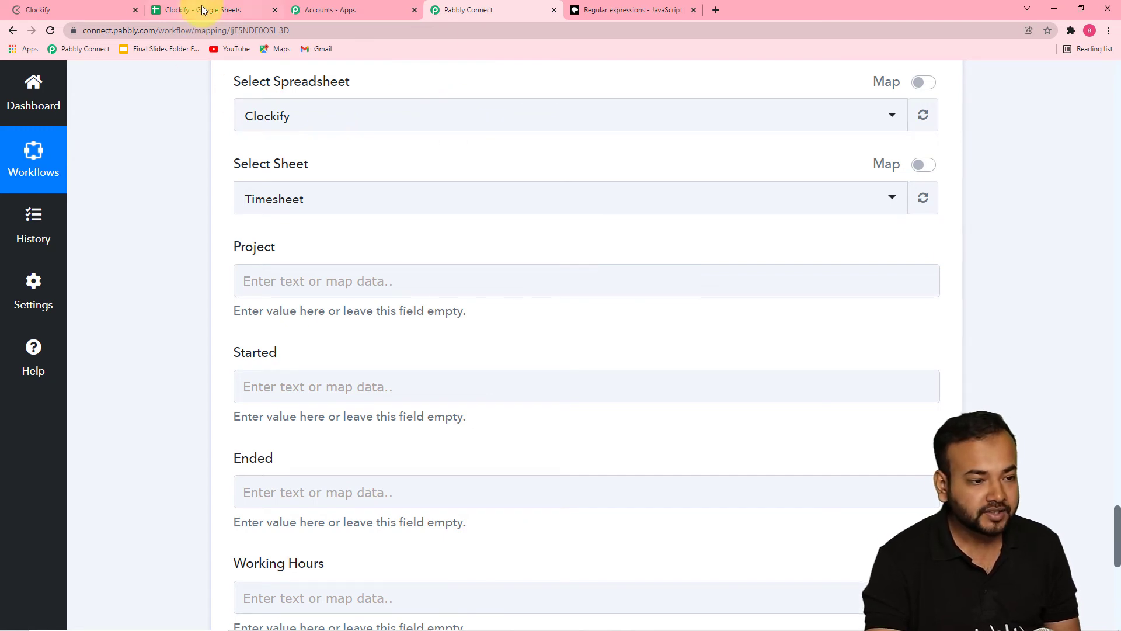
left_click(200, 9)
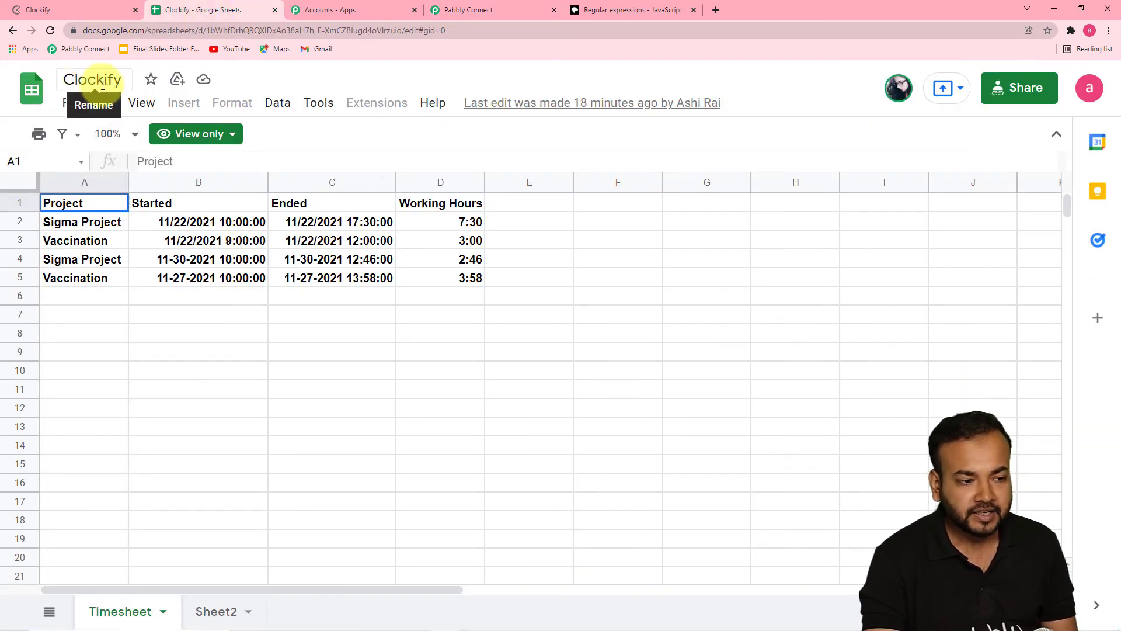
left_click(500, 12)
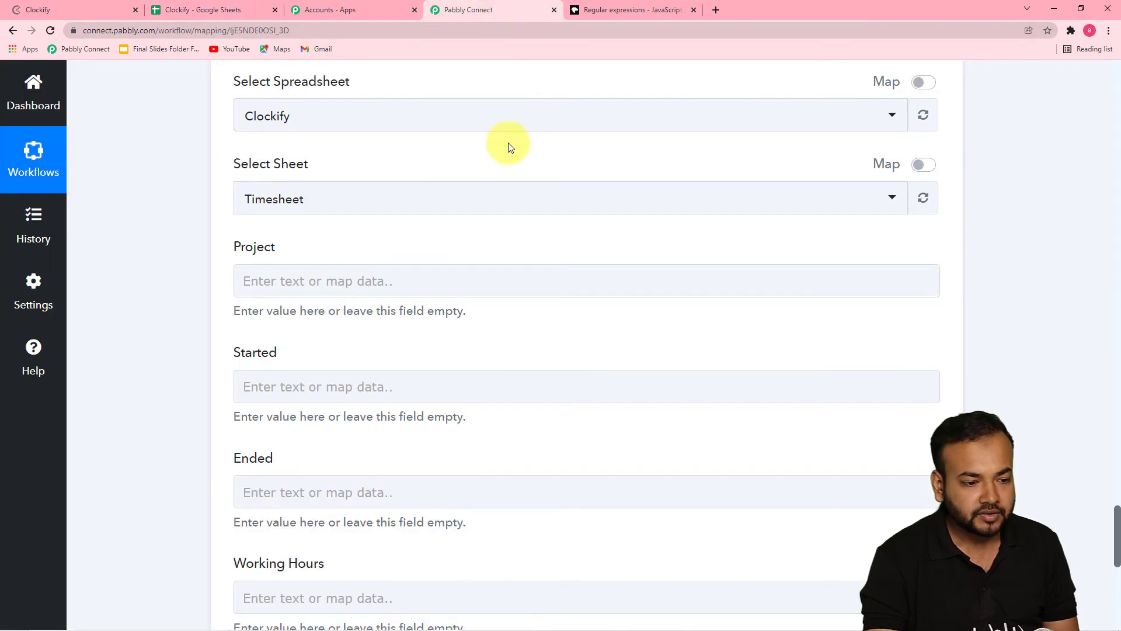
left_click(413, 108)
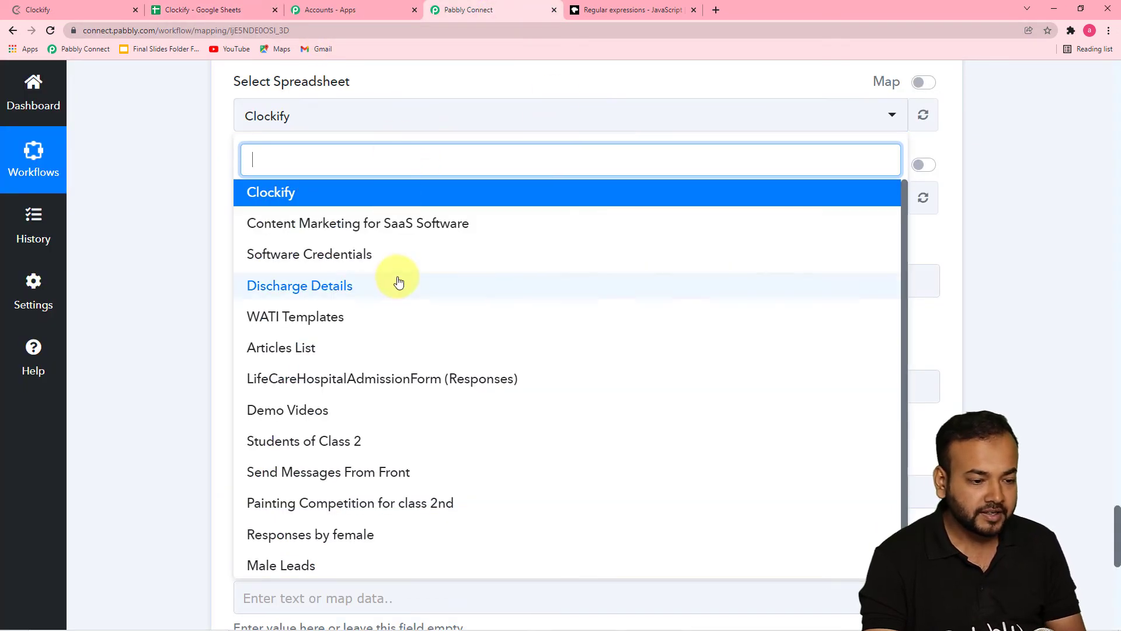
left_click(282, 197)
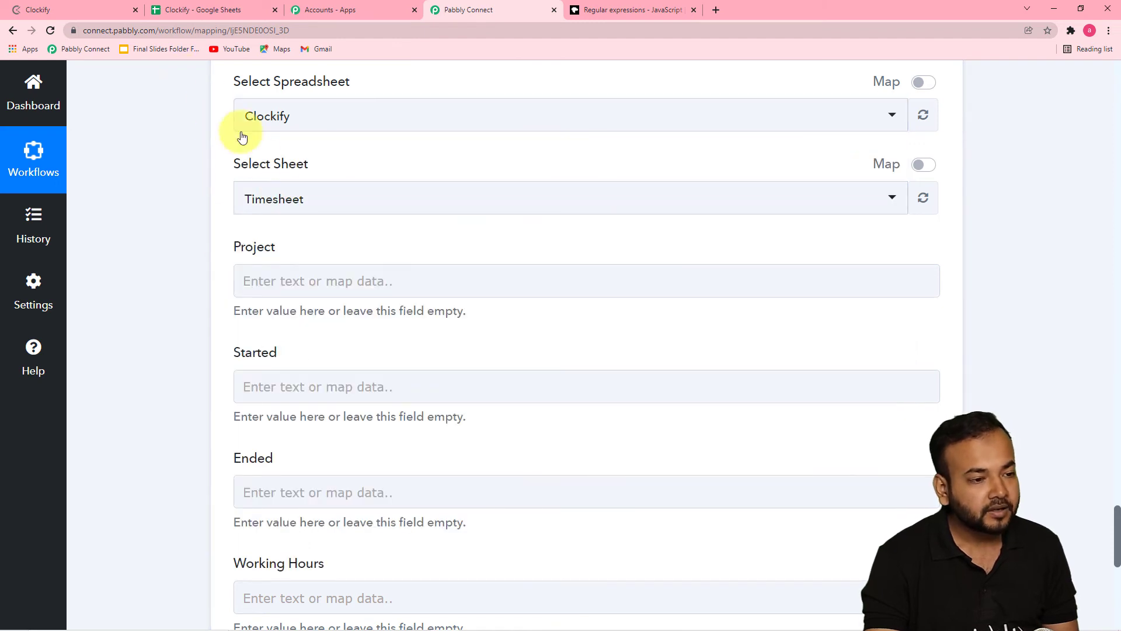
left_click(204, 10)
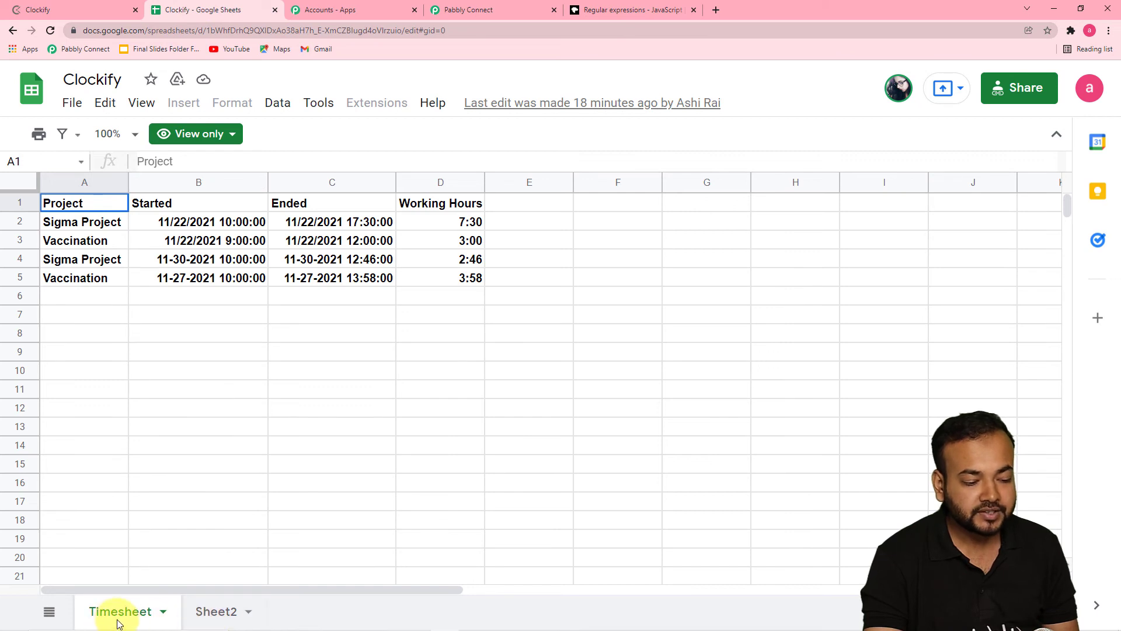
left_click(502, 8)
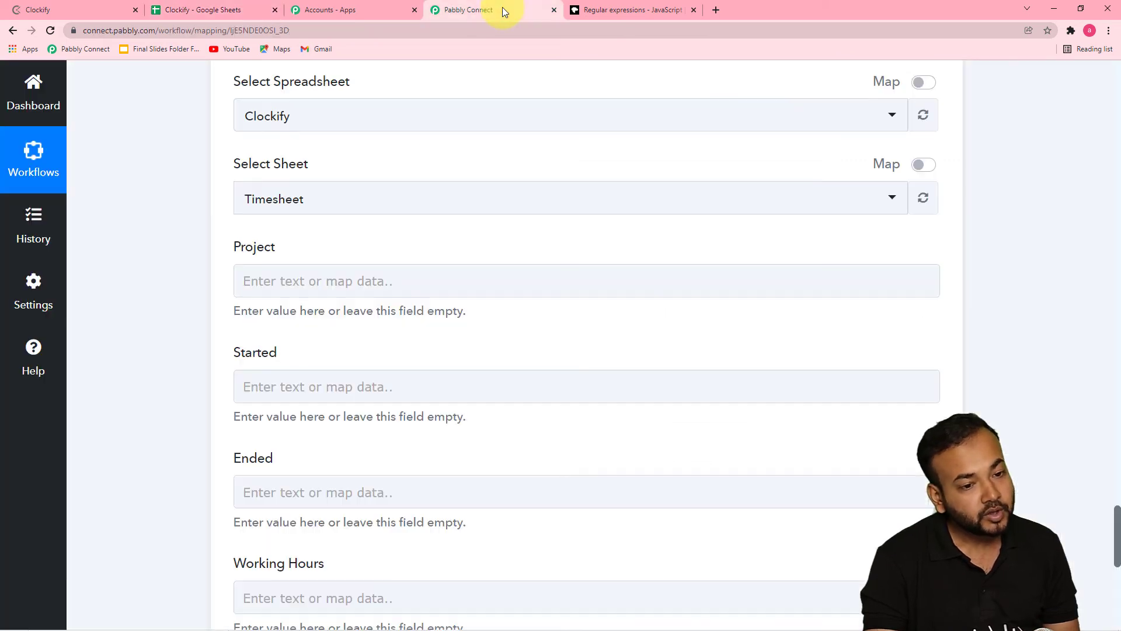
left_click(383, 200)
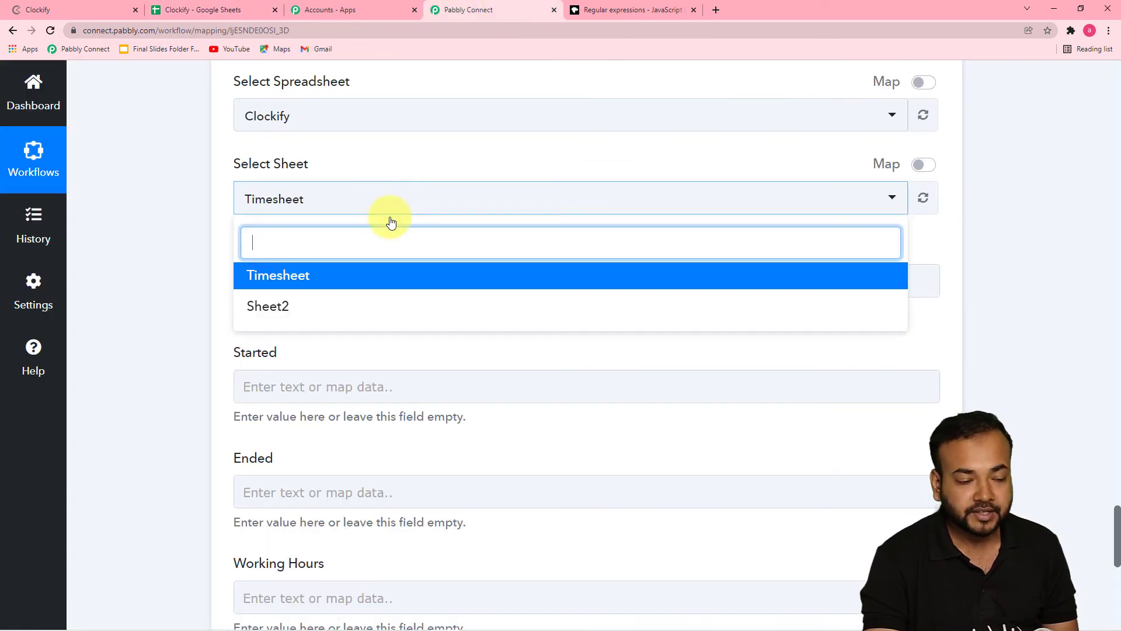
left_click(368, 278)
scroll(188, 216, "down", 2)
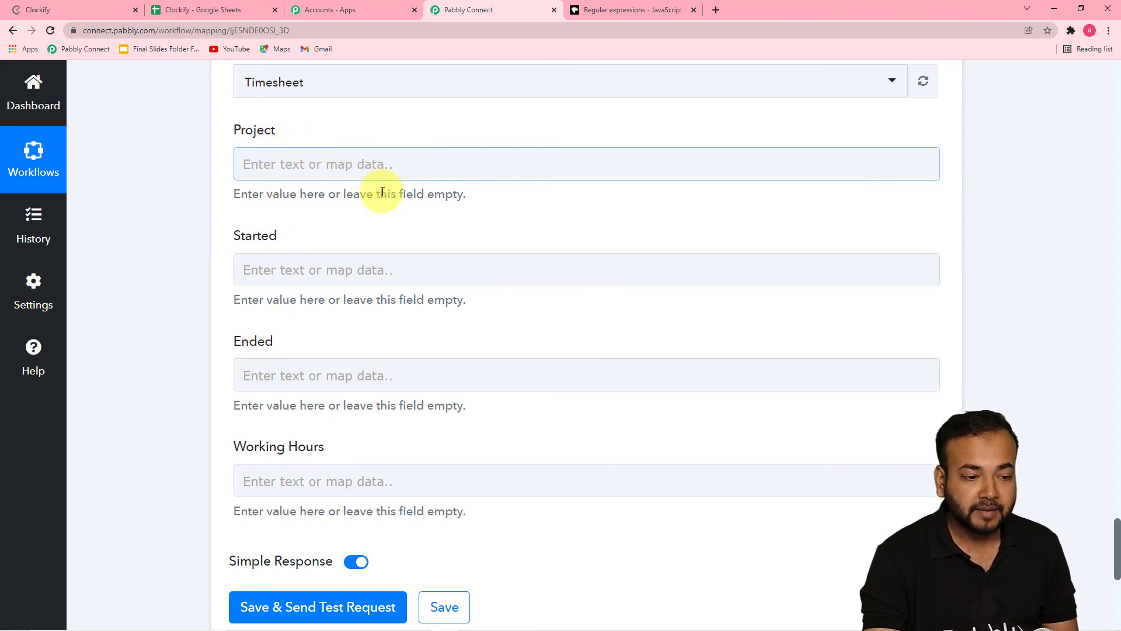
Map the Clockify New Time Entry Project Name into the Project field.
left_click(419, 170)
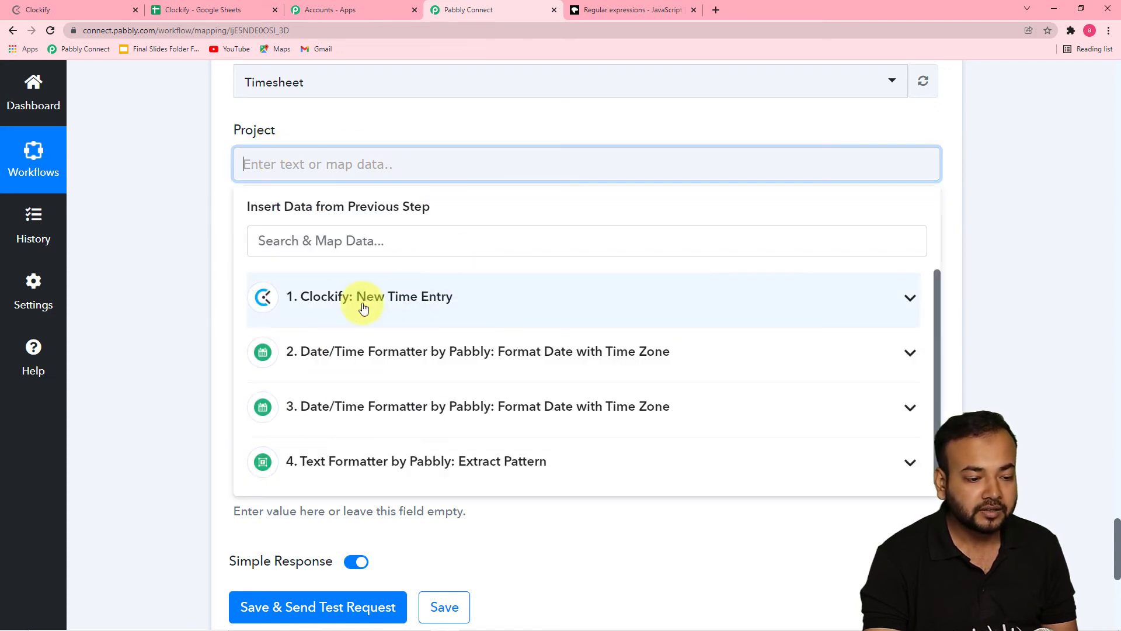
left_click(420, 297)
scroll(424, 377, "down", 7)
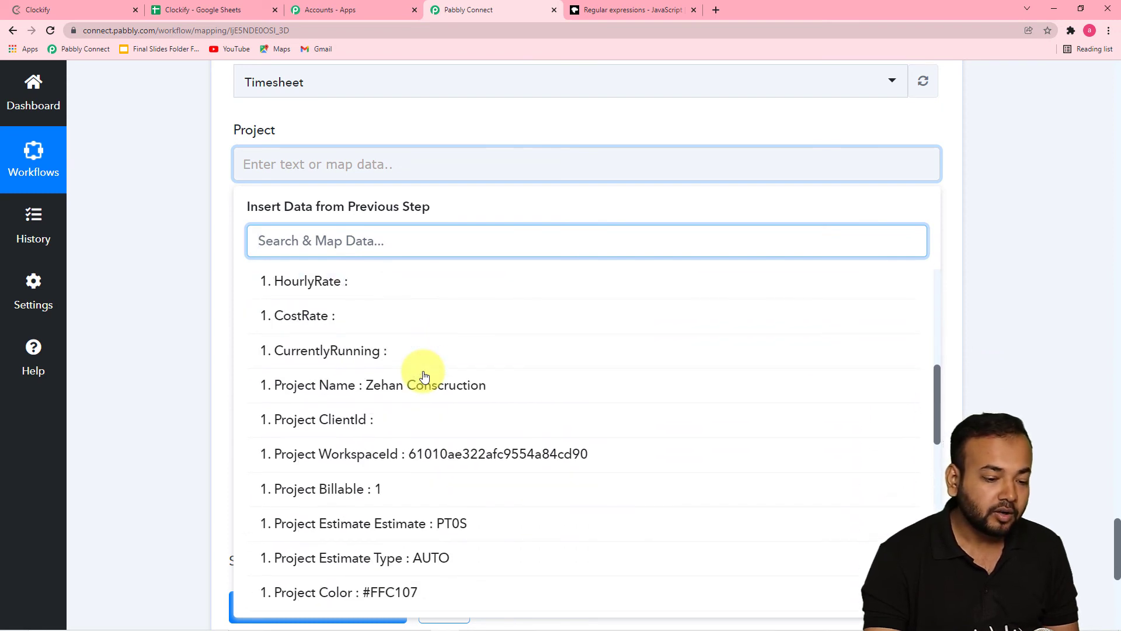
scroll(424, 376, "down", 2)
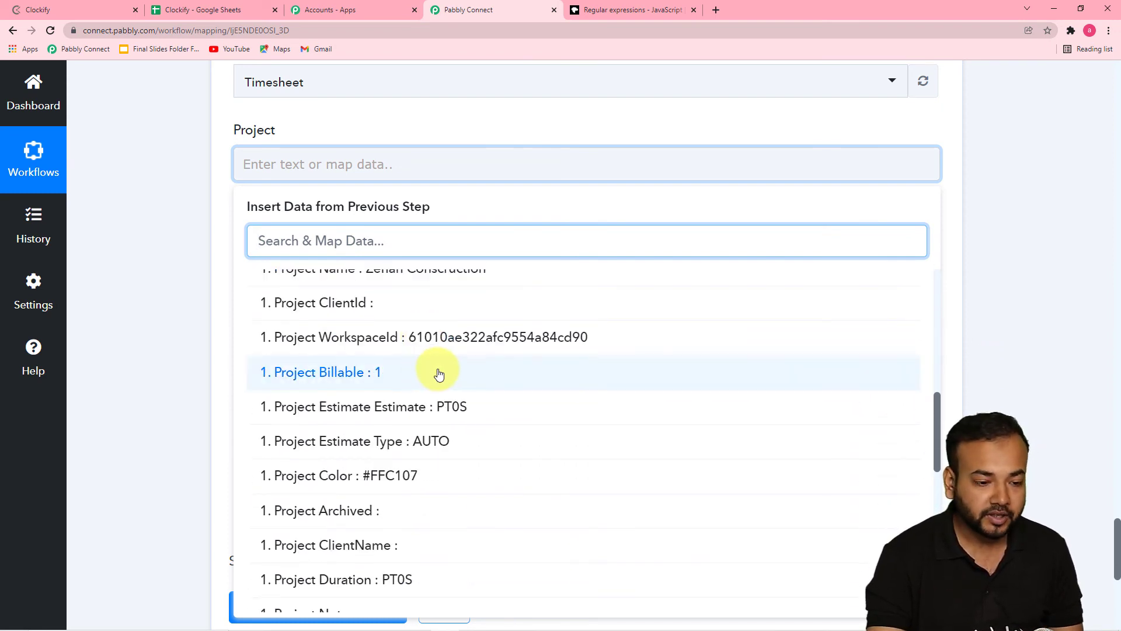
scroll(292, 380, "up", 2)
left_click(415, 385)
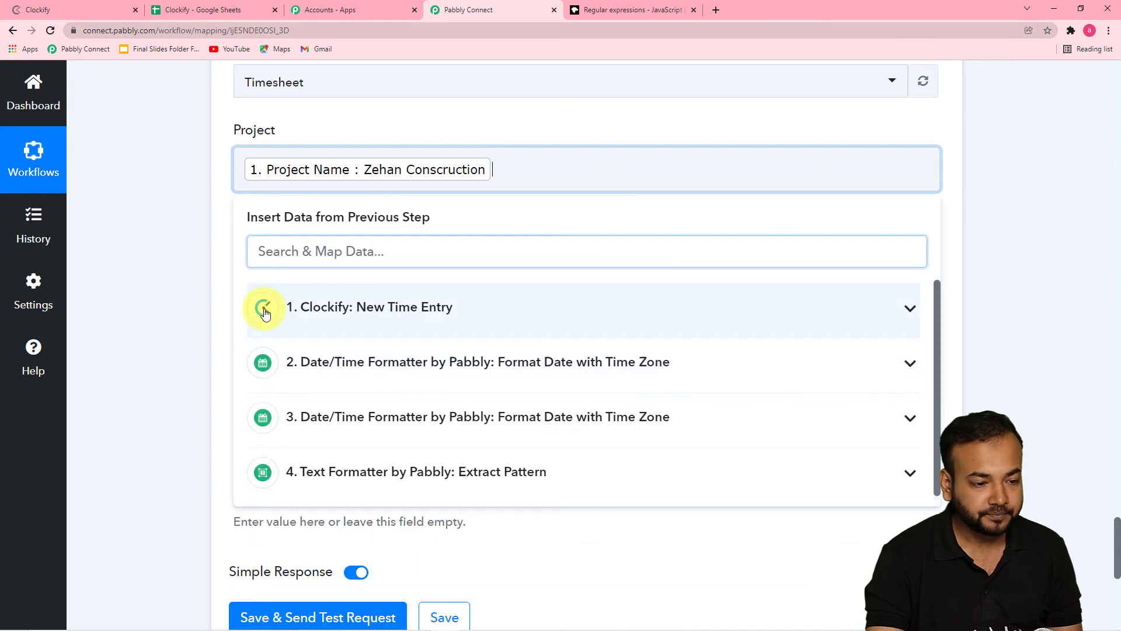
left_click(198, 286)
scroll(198, 286, "down", 1)
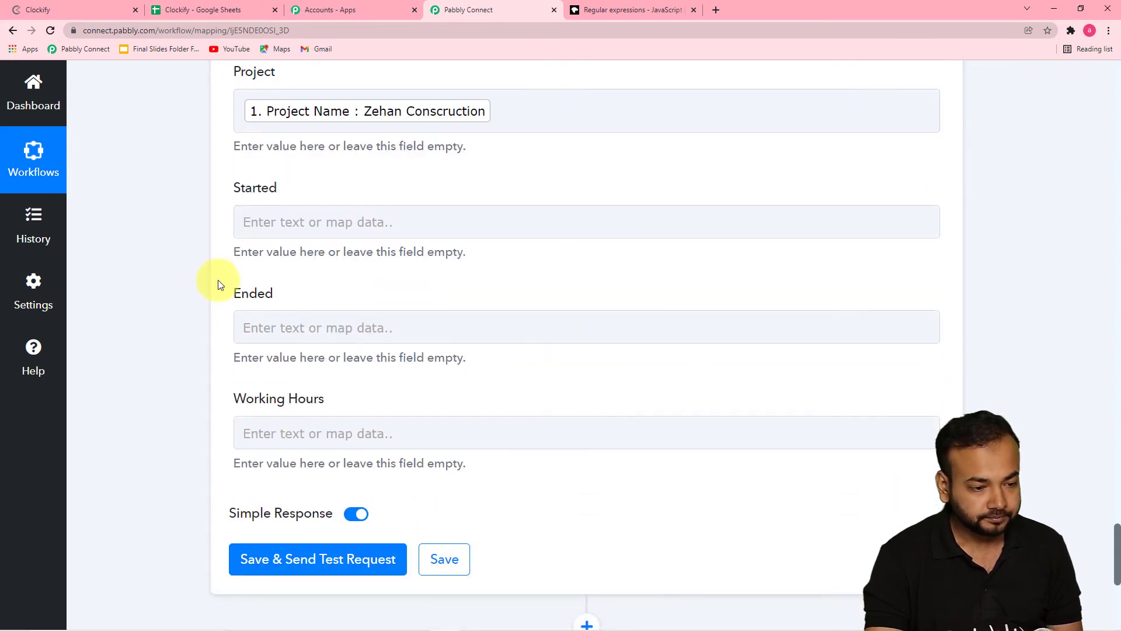
Map the first date formatter's result (09:00:00) into the Started field.
left_click(274, 220)
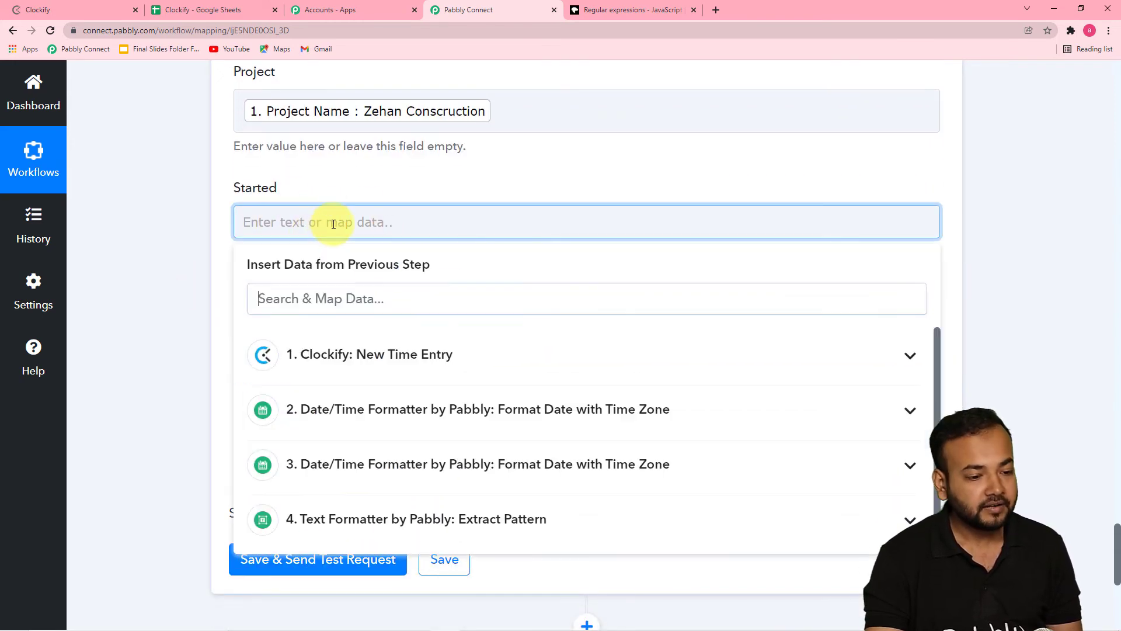
scroll(380, 325, "down", 2)
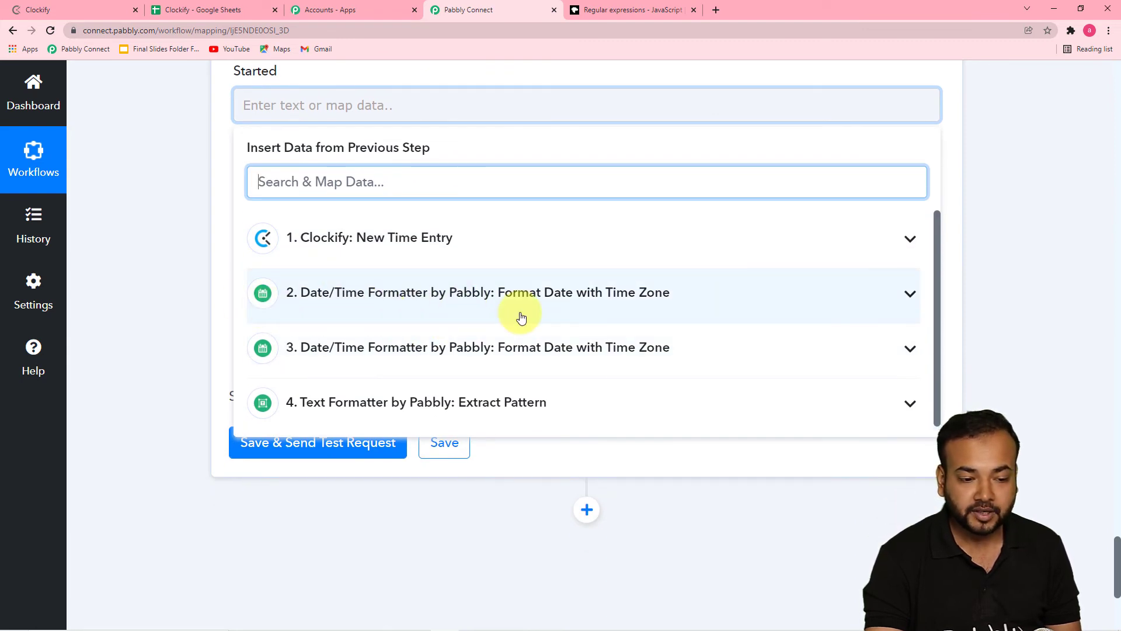
left_click(436, 295)
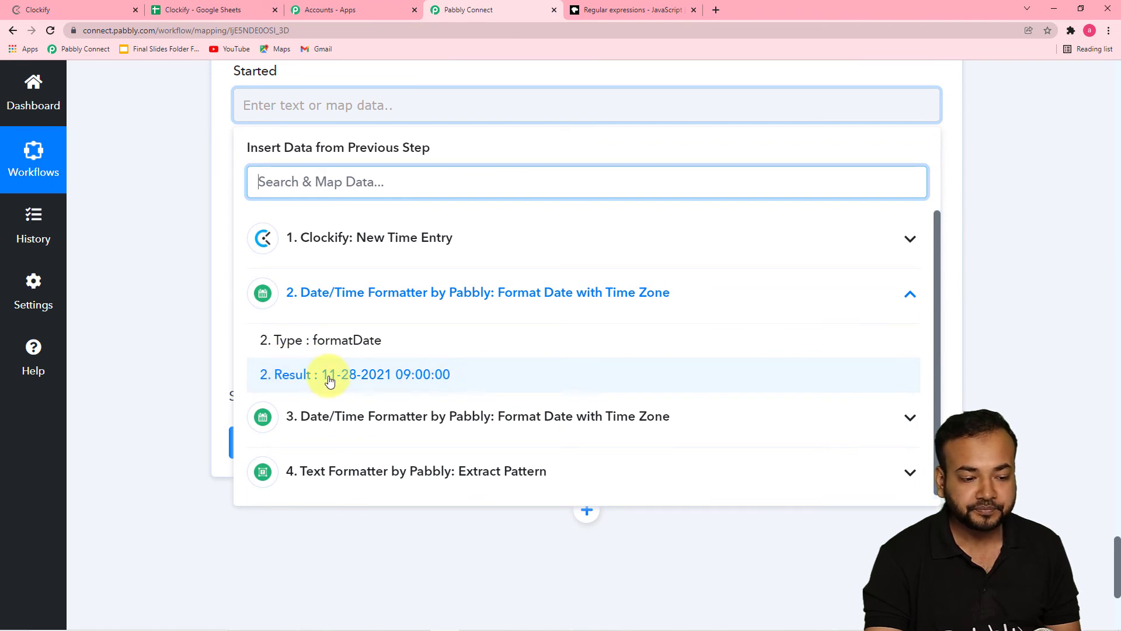
left_click(420, 376)
left_click(210, 219)
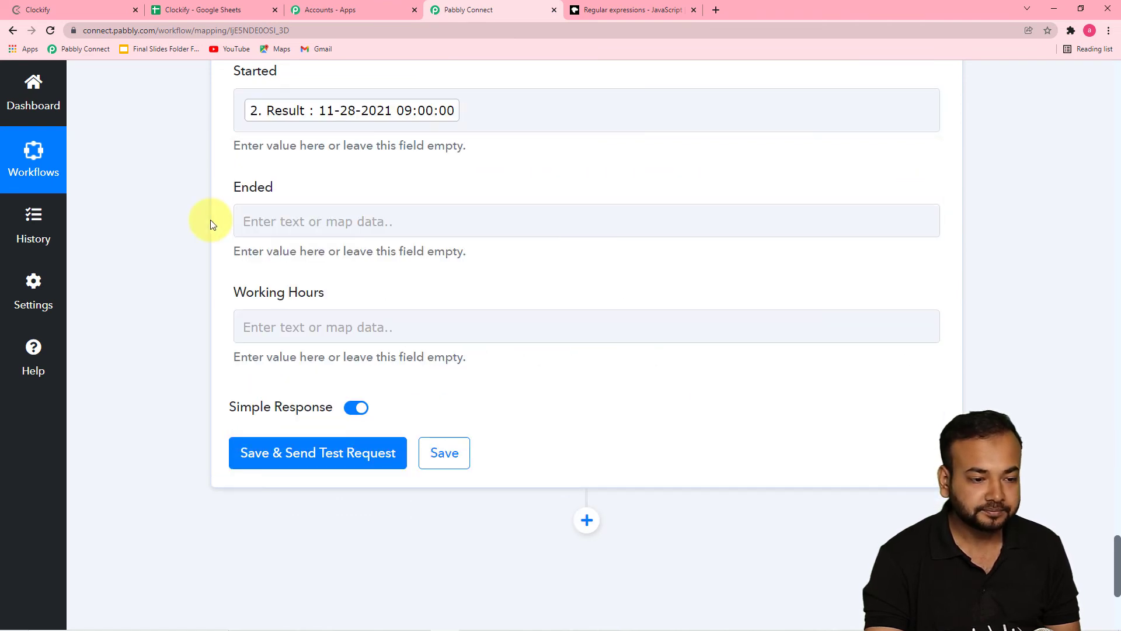
scroll(210, 219, "down", 1)
Map the second date formatter's result (14:07:00) into the Ended field.
left_click(351, 163)
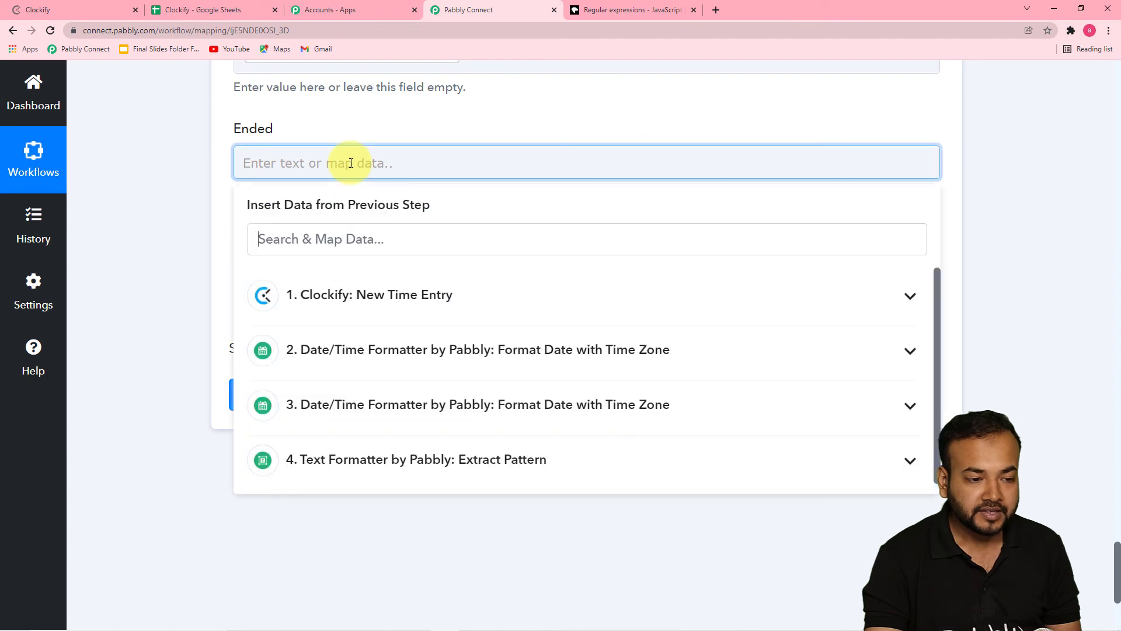
left_click(363, 402)
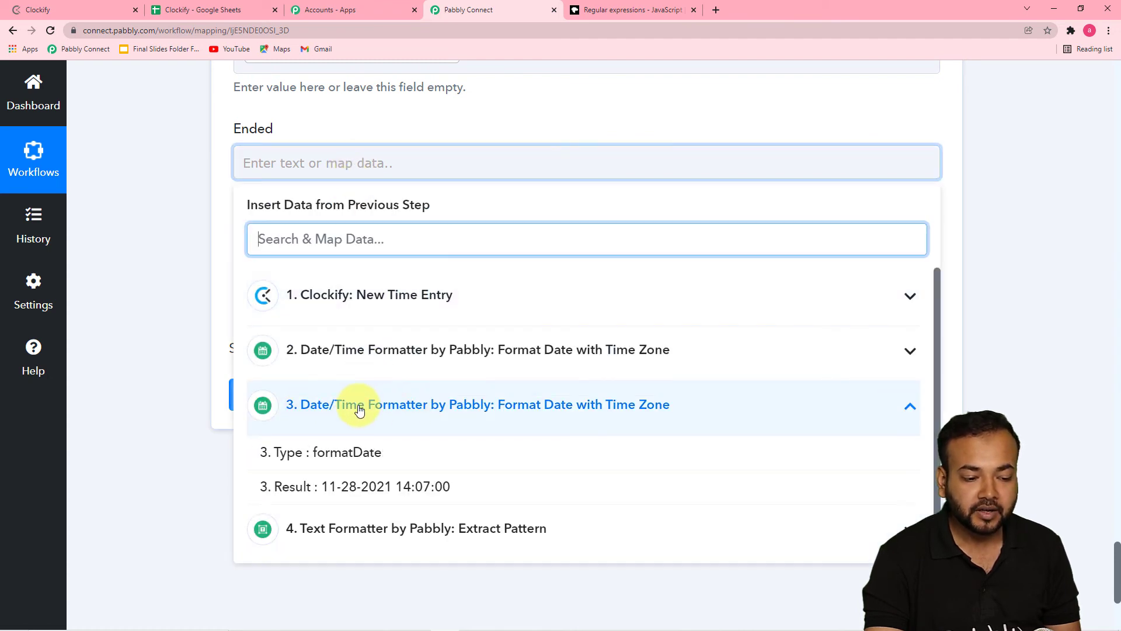
left_click(353, 486)
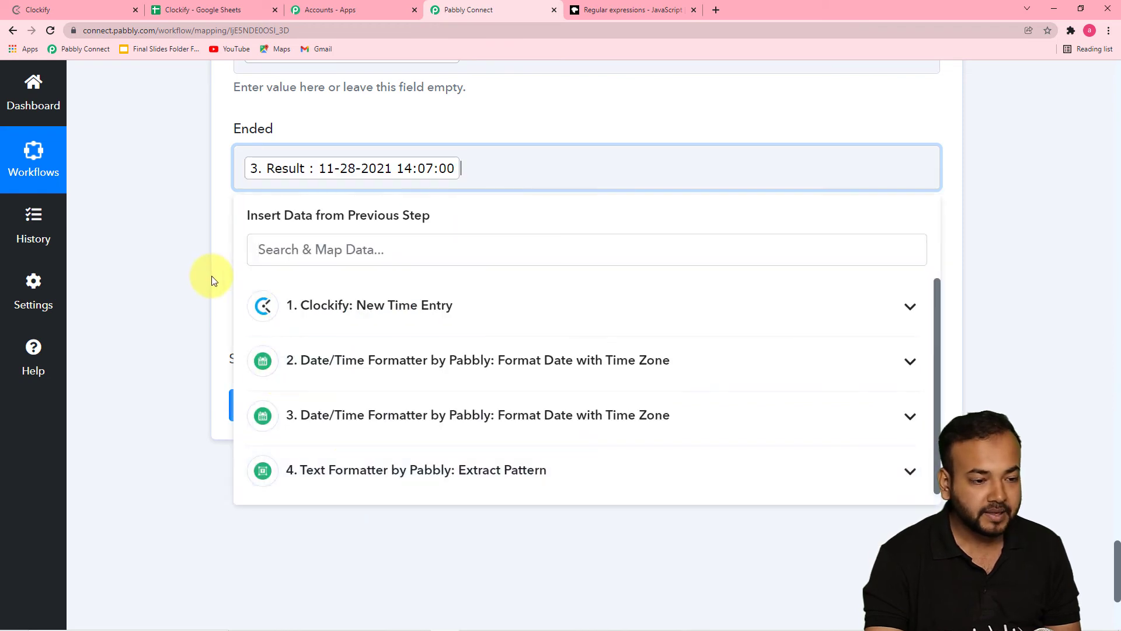
left_click(213, 277)
Fill Working Hours with step 4 Result 0, a colon, then Result 1, giving 5:7.
left_click(300, 269)
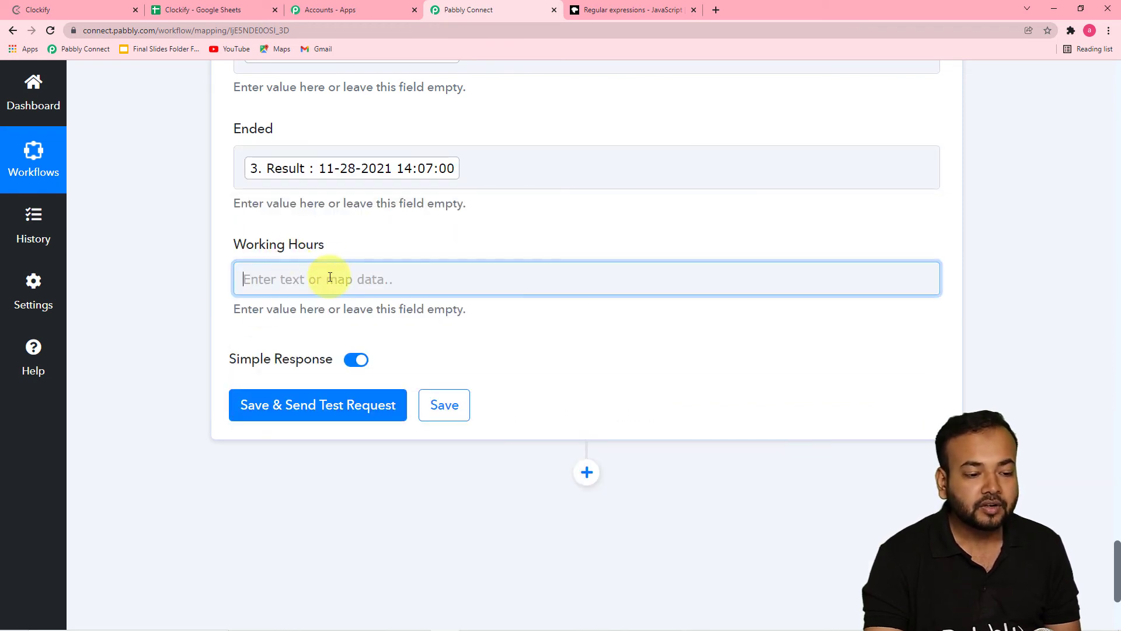
scroll(325, 279, "down", 2)
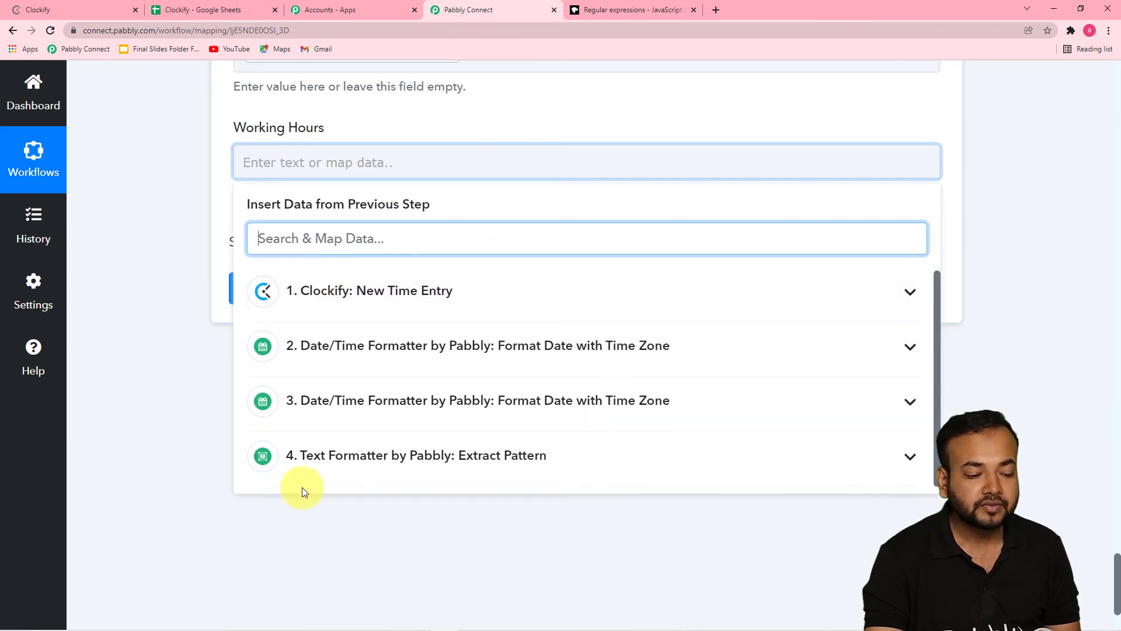
left_click(451, 467)
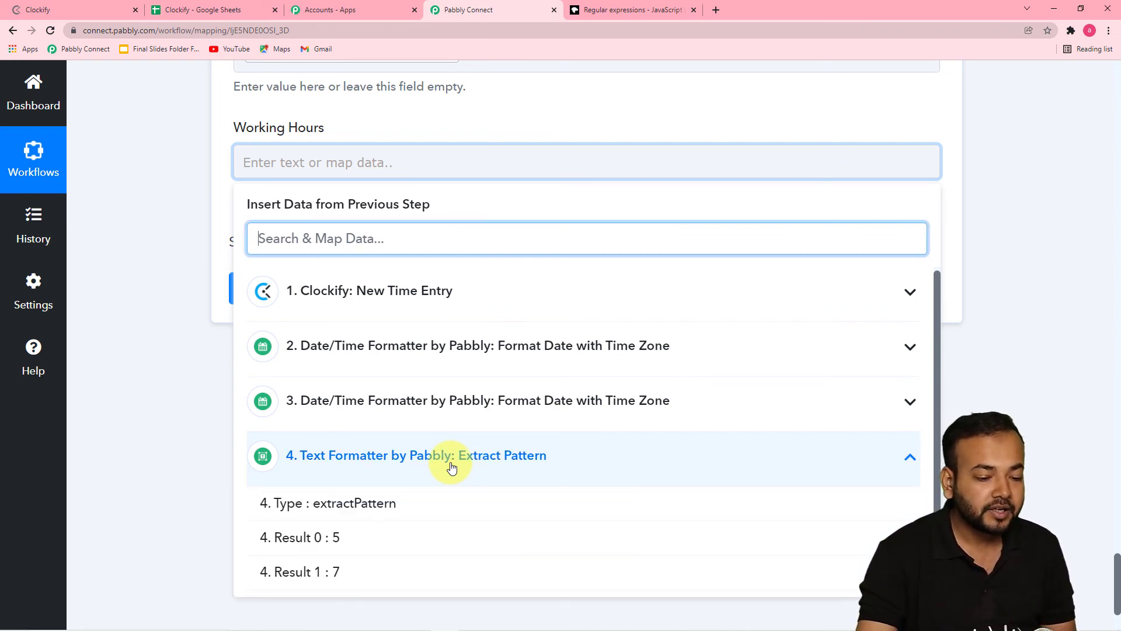
scroll(443, 518, "down", 1)
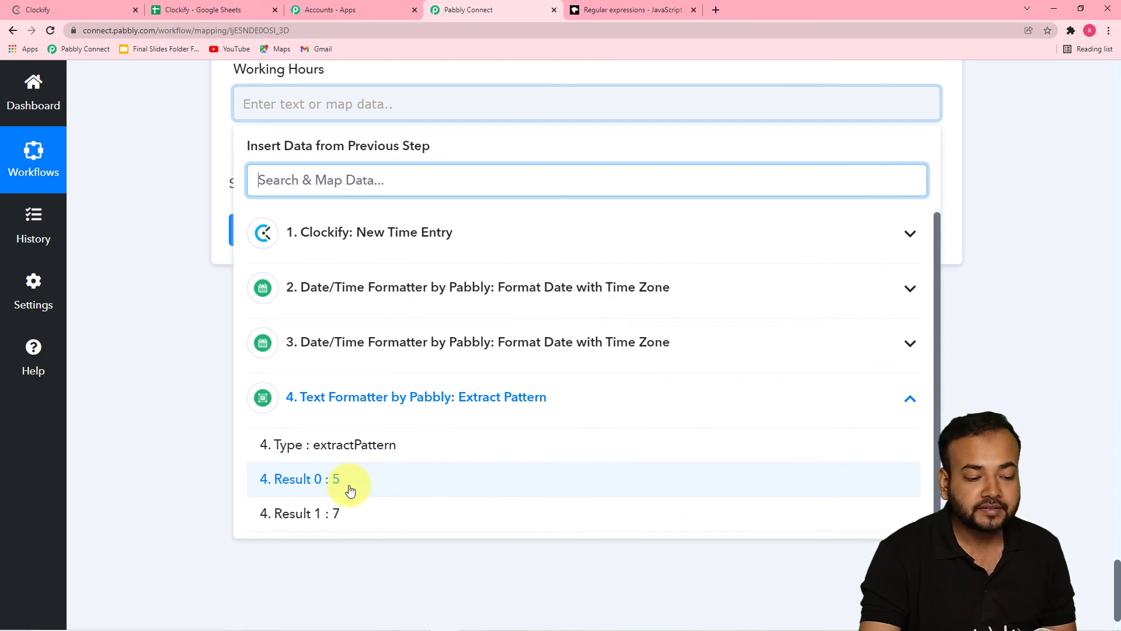
left_click(362, 488)
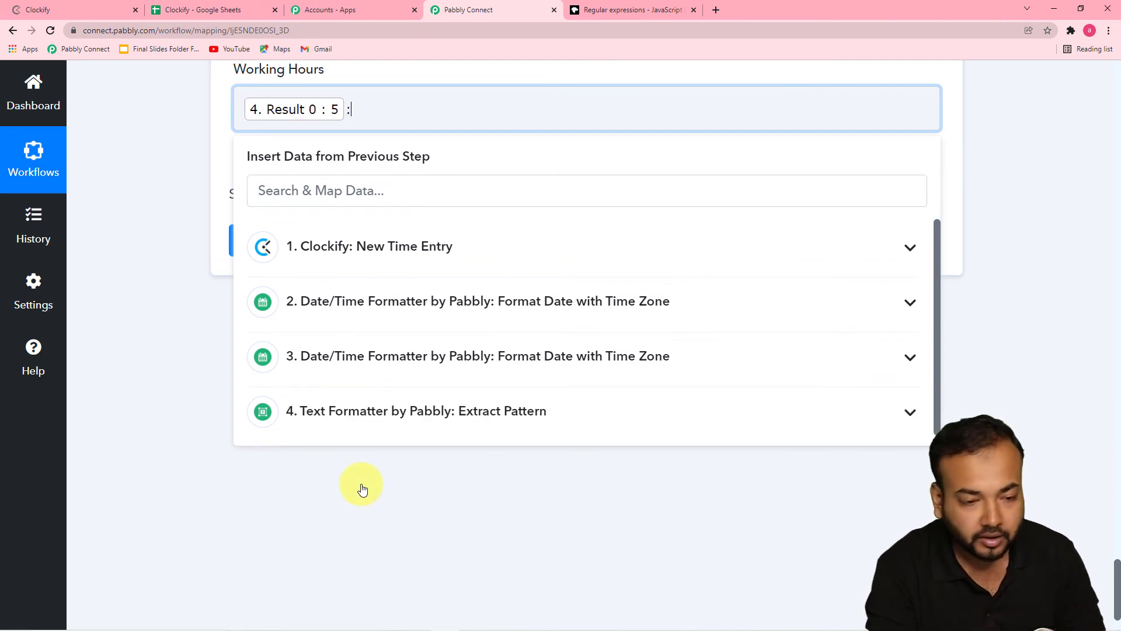
type(":")
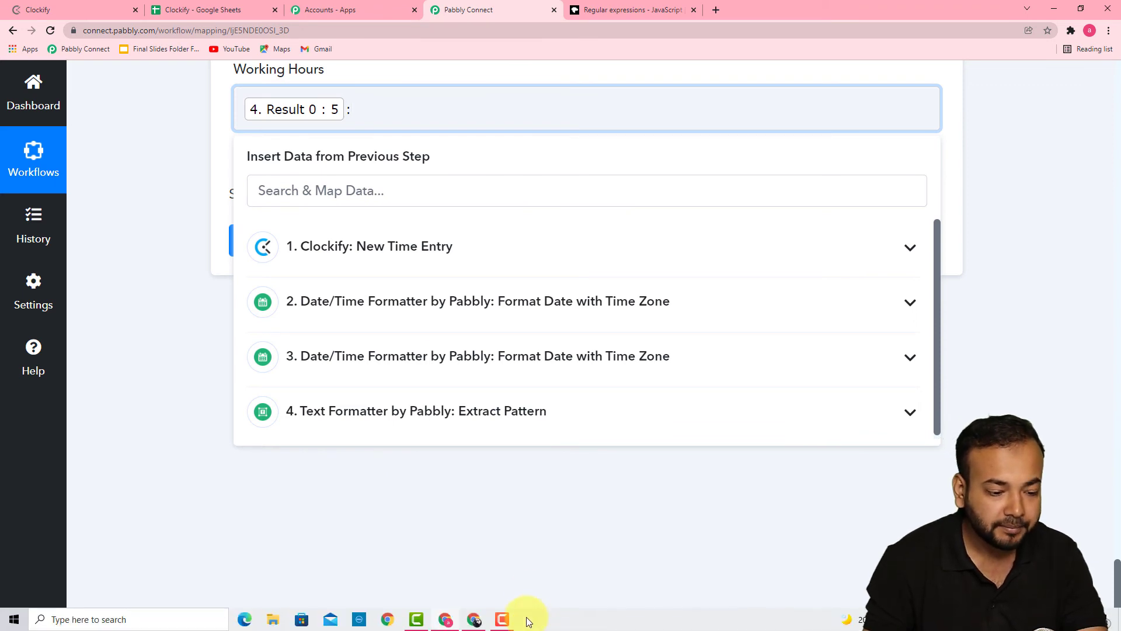
left_click(467, 412)
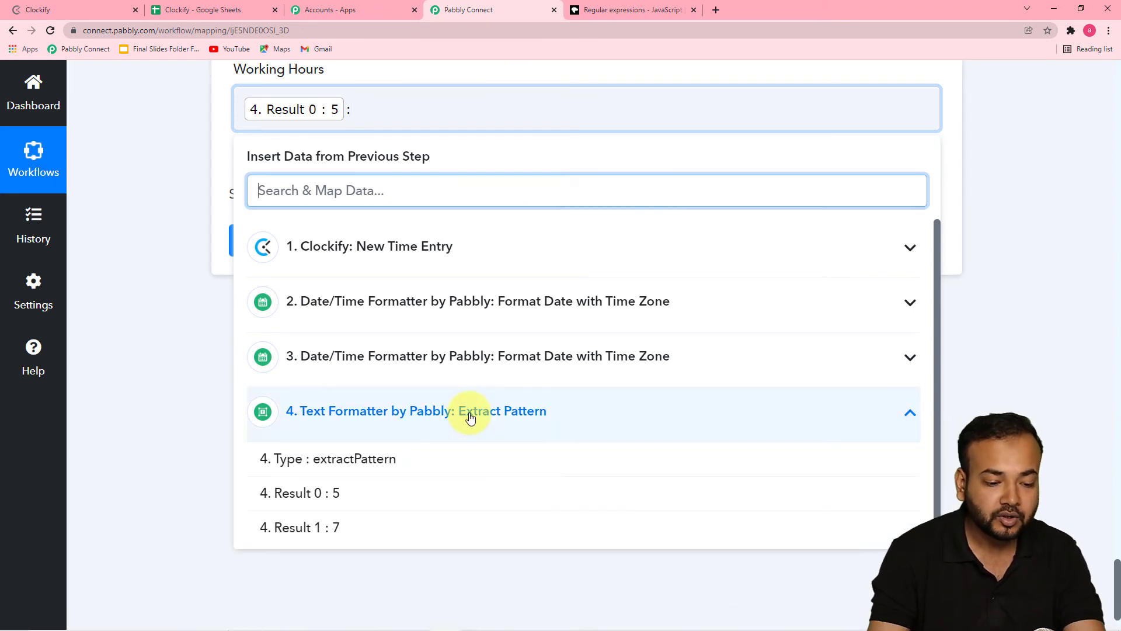
left_click(358, 527)
left_click(201, 380)
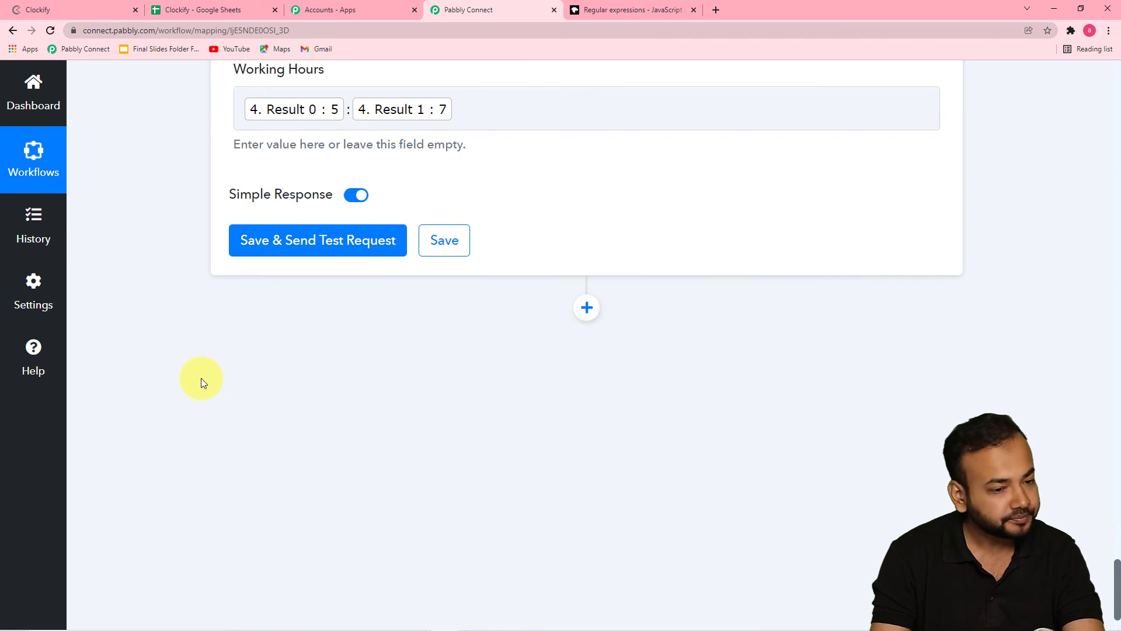
Save and send a test request, writing one 4-cell row to Timesheet!A6:D6.
left_click(187, 10)
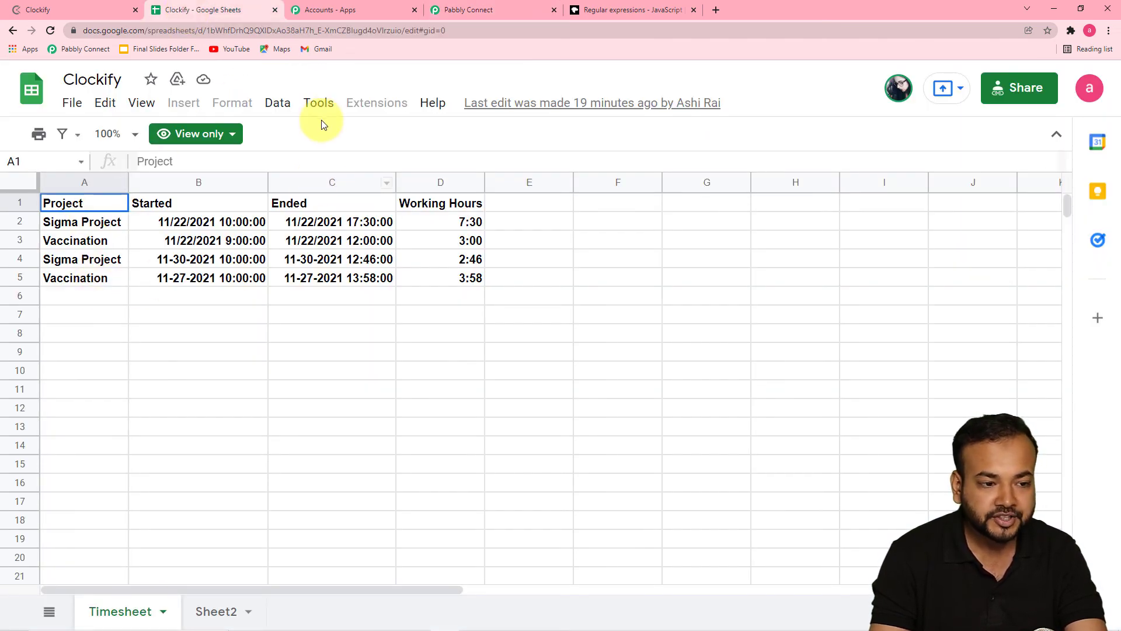
left_click(484, 7)
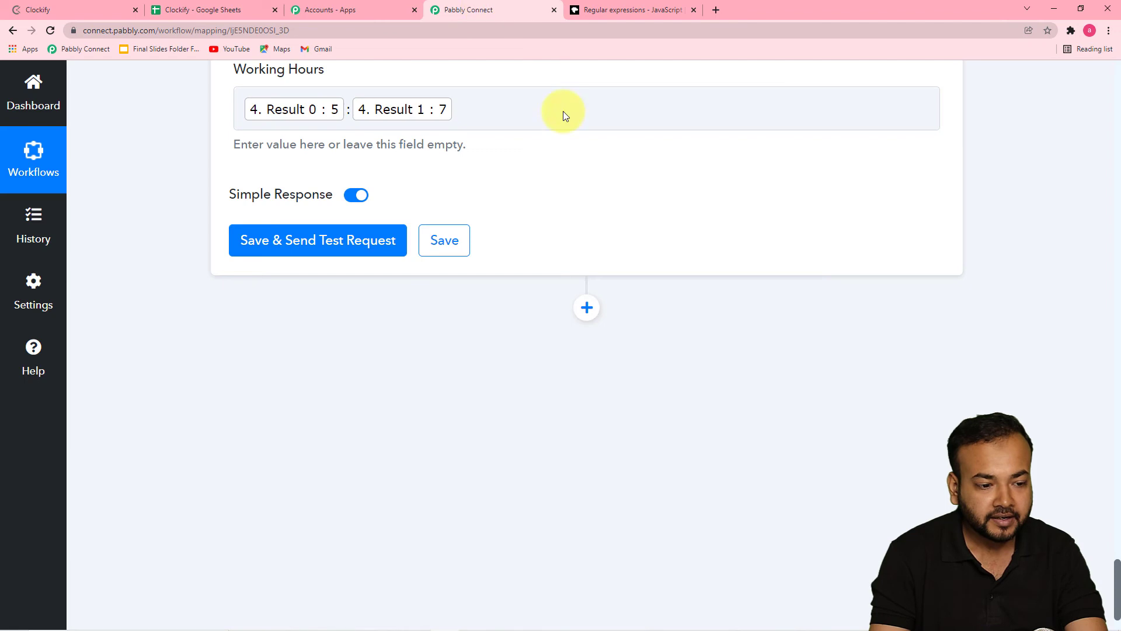
left_click(281, 248)
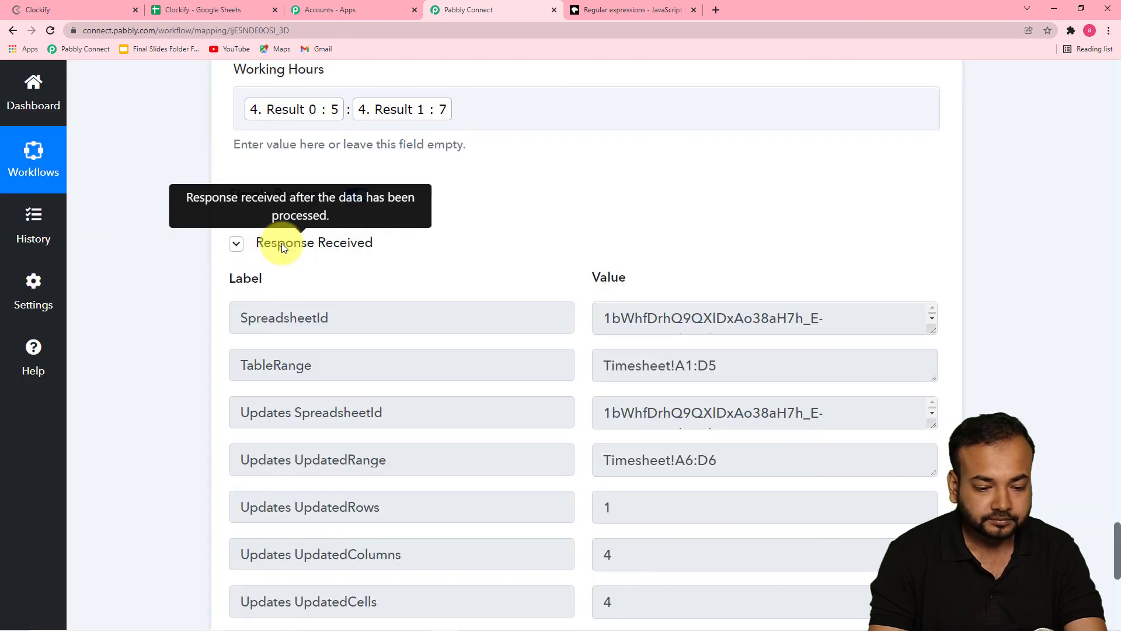
scroll(369, 360, "down", 2)
scroll(369, 360, "down", 3)
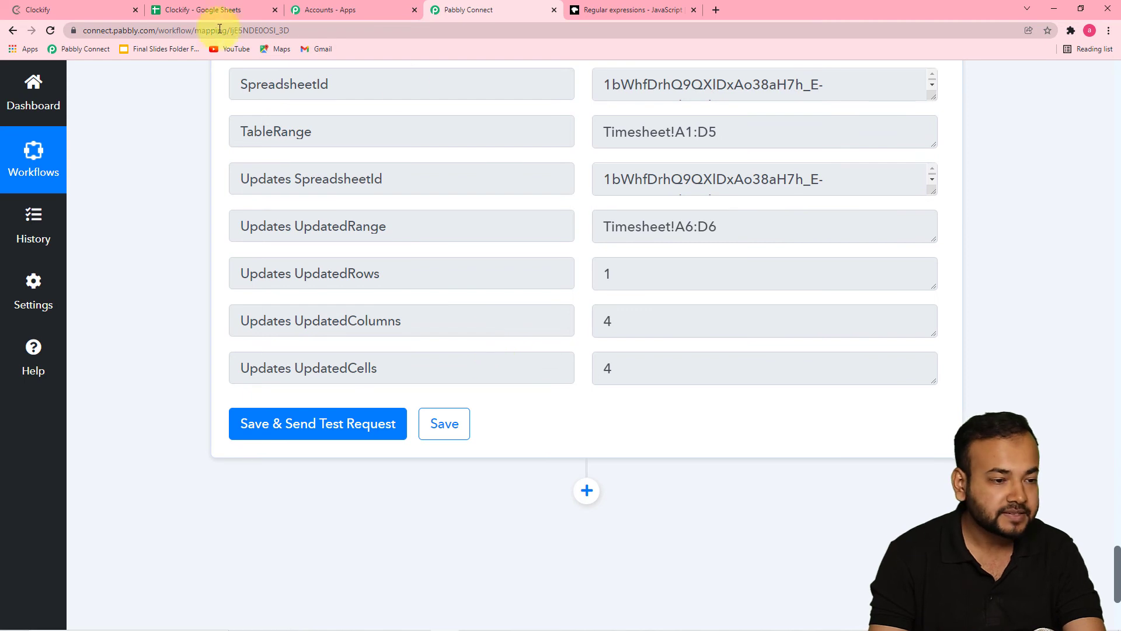
left_click(203, 13)
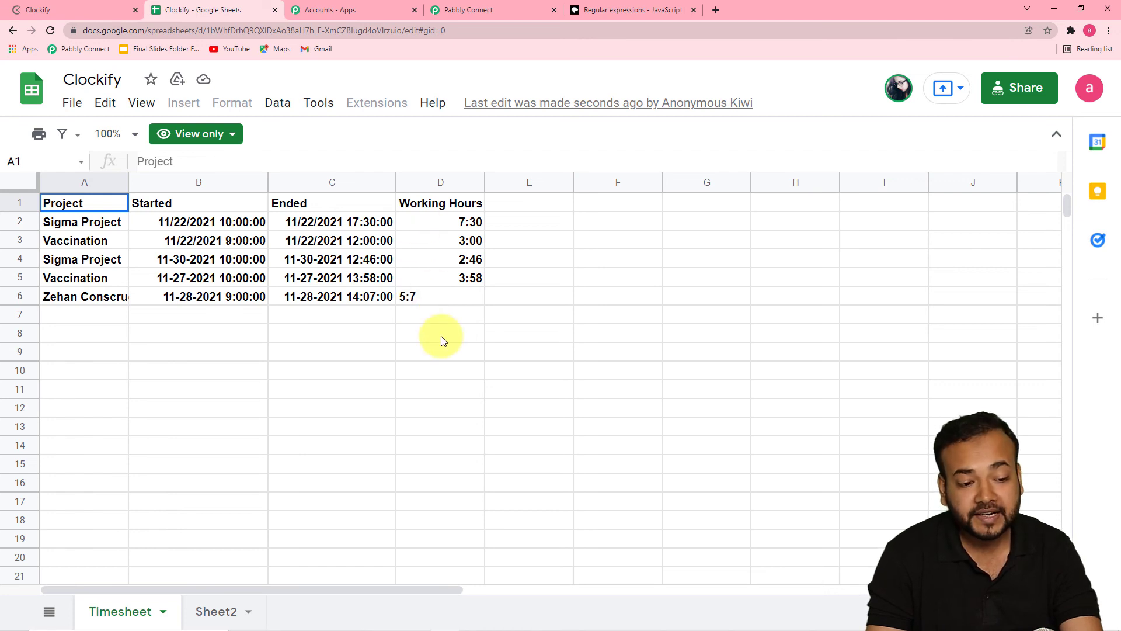
left_click(464, 14)
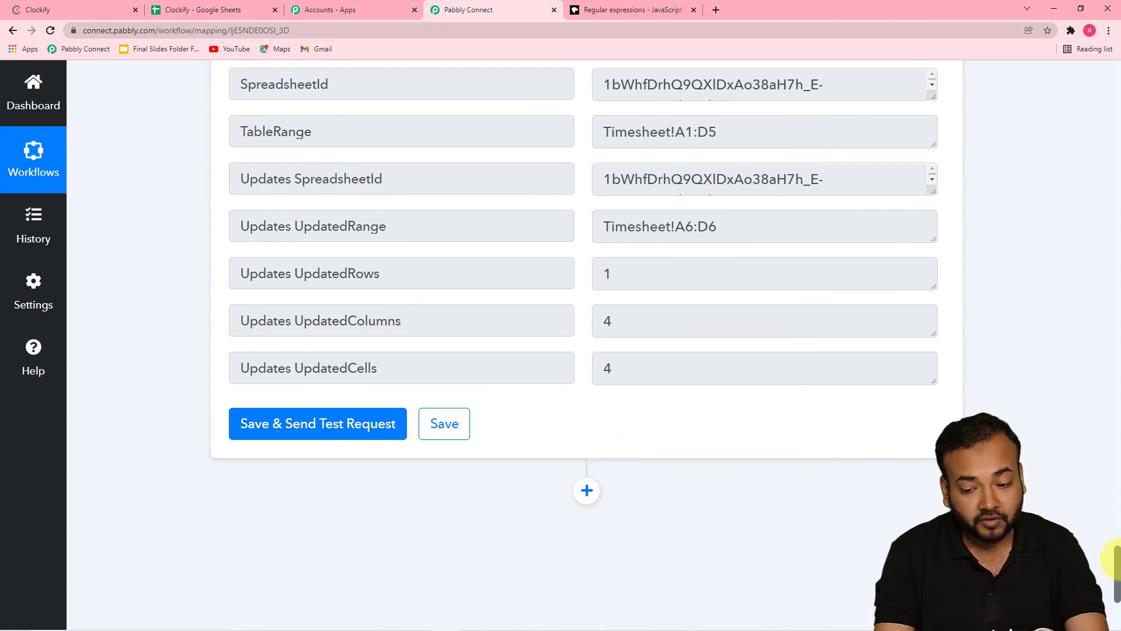
left_click_drag(1117, 571, 1103, 83)
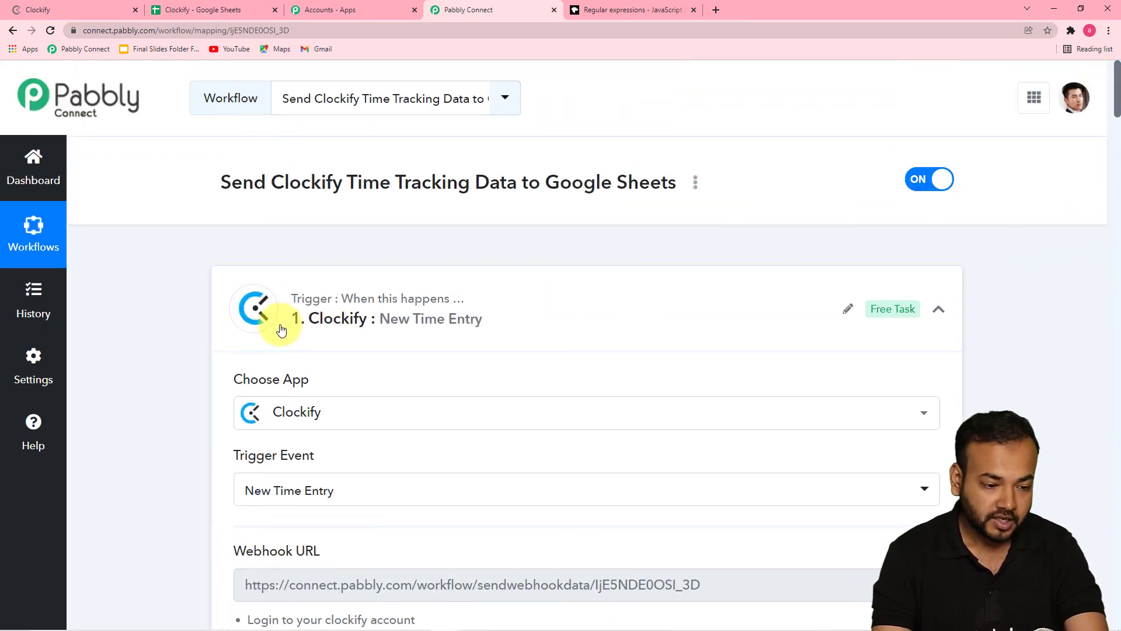
scroll(281, 330, "down", 3)
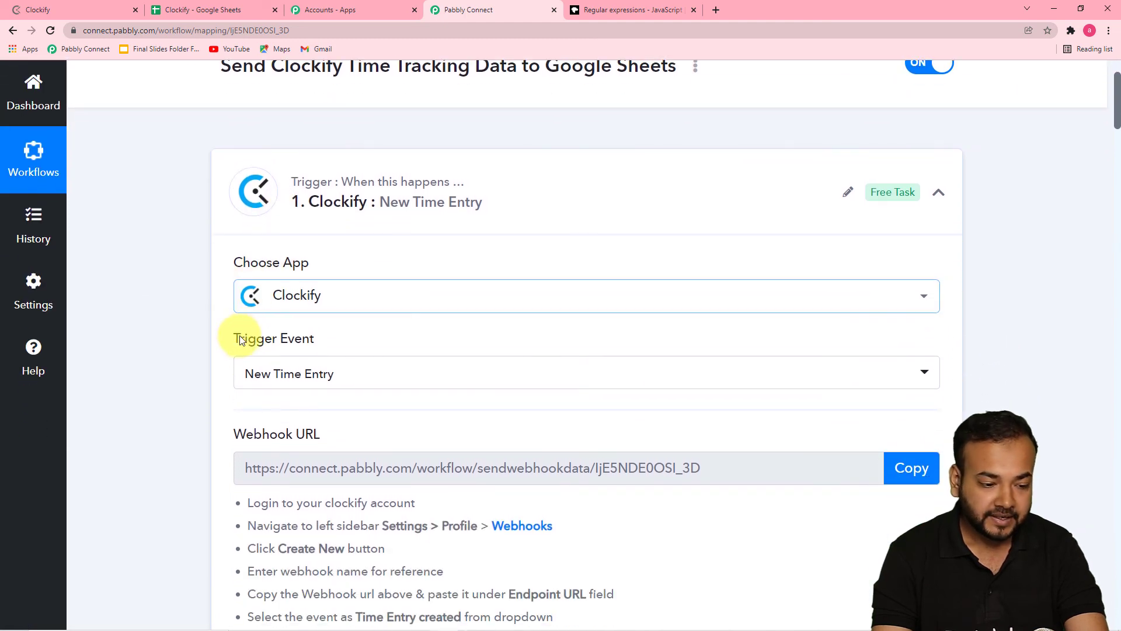
scroll(201, 376, "down", 1)
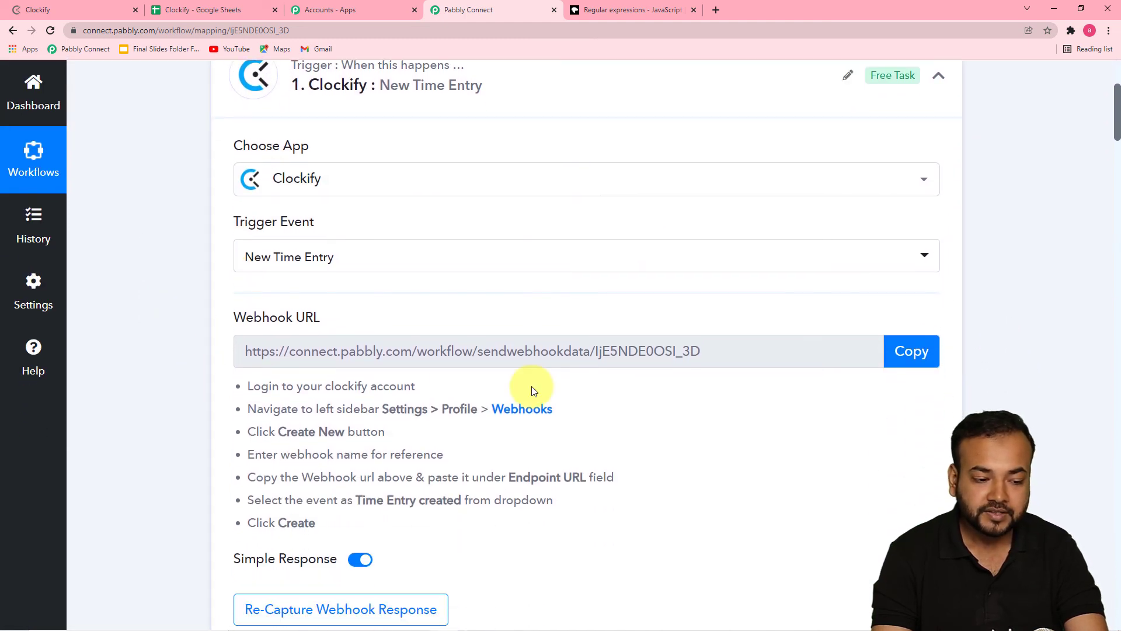
scroll(233, 367, "down", 4)
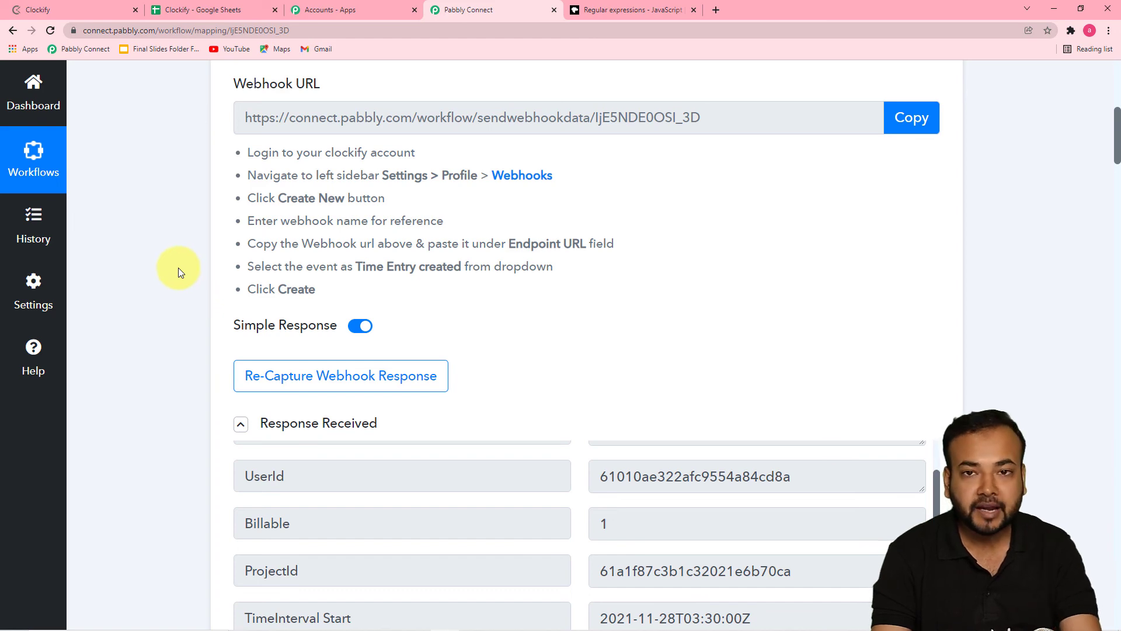
scroll(185, 363, "down", 6)
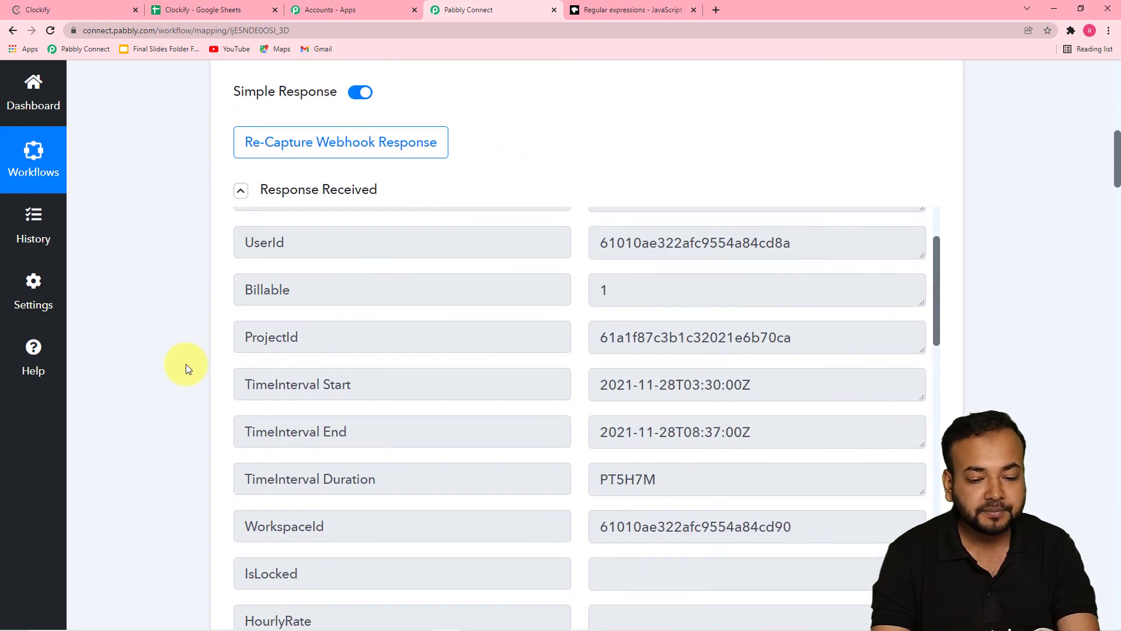
scroll(419, 298, "down", 2)
scroll(194, 338, "down", 10)
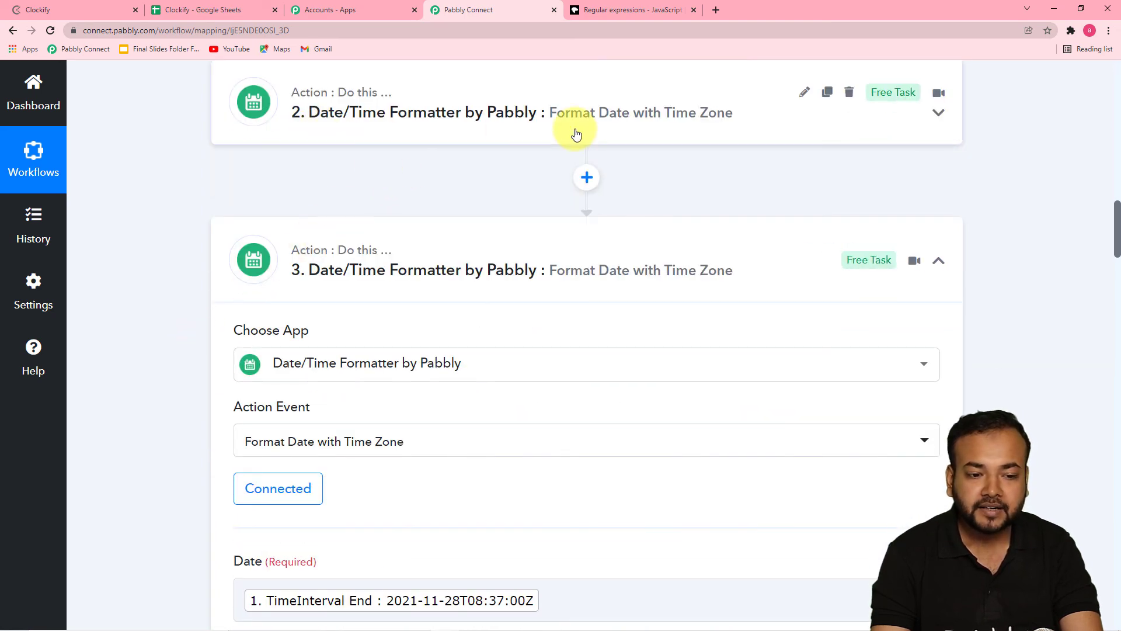
scroll(502, 195, "up", 5)
scroll(503, 205, "up", 4)
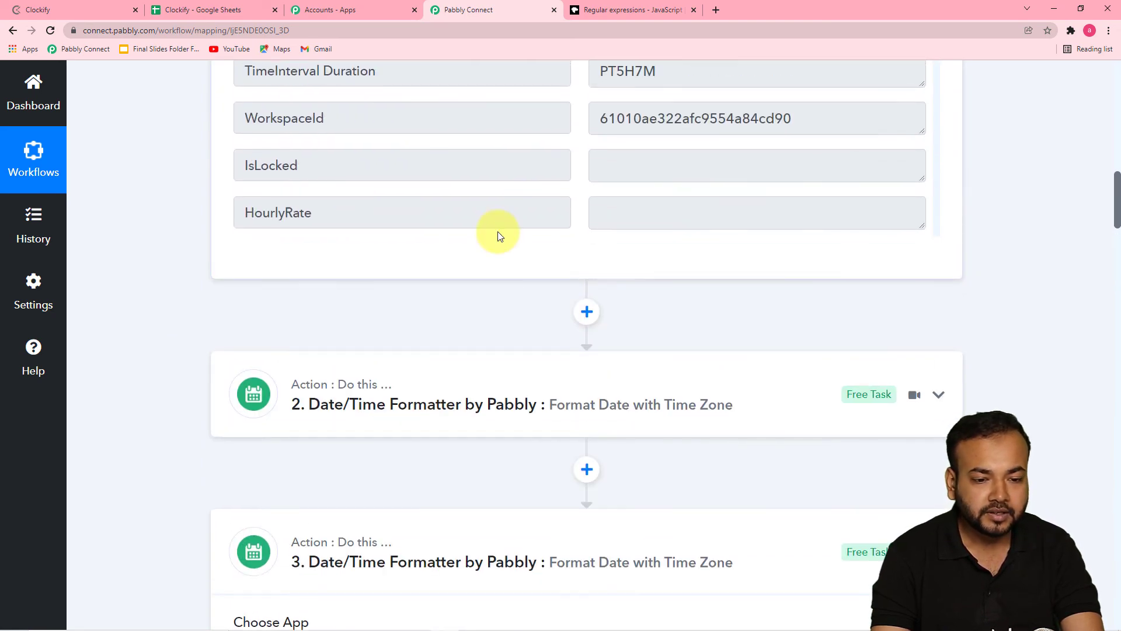
scroll(496, 152, "up", 1)
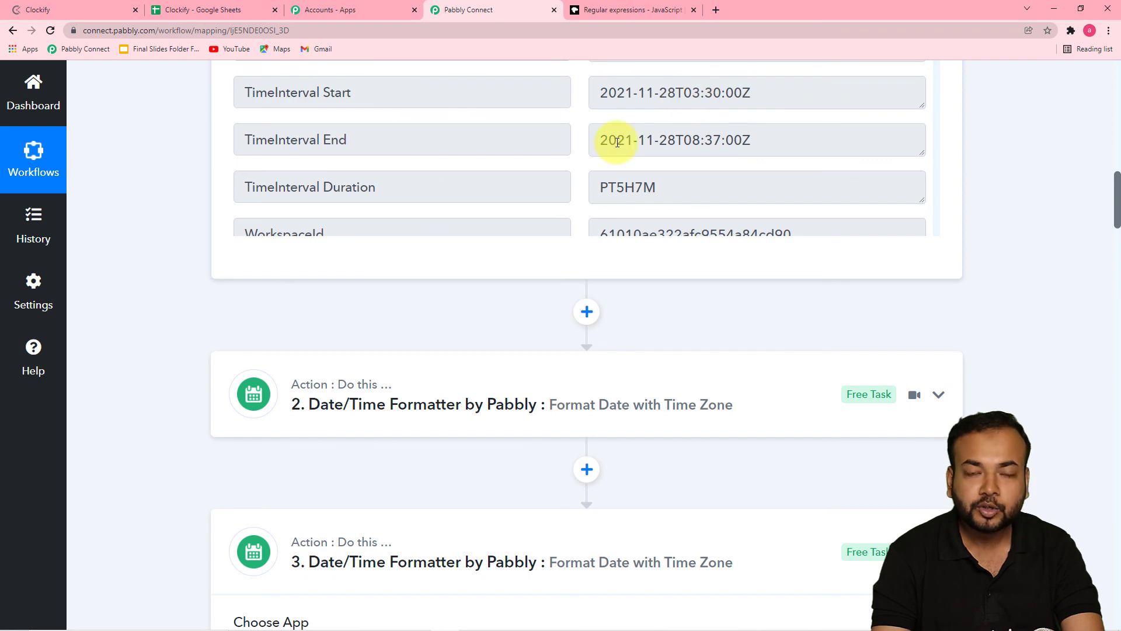
scroll(296, 265, "down", 5)
left_click(402, 120)
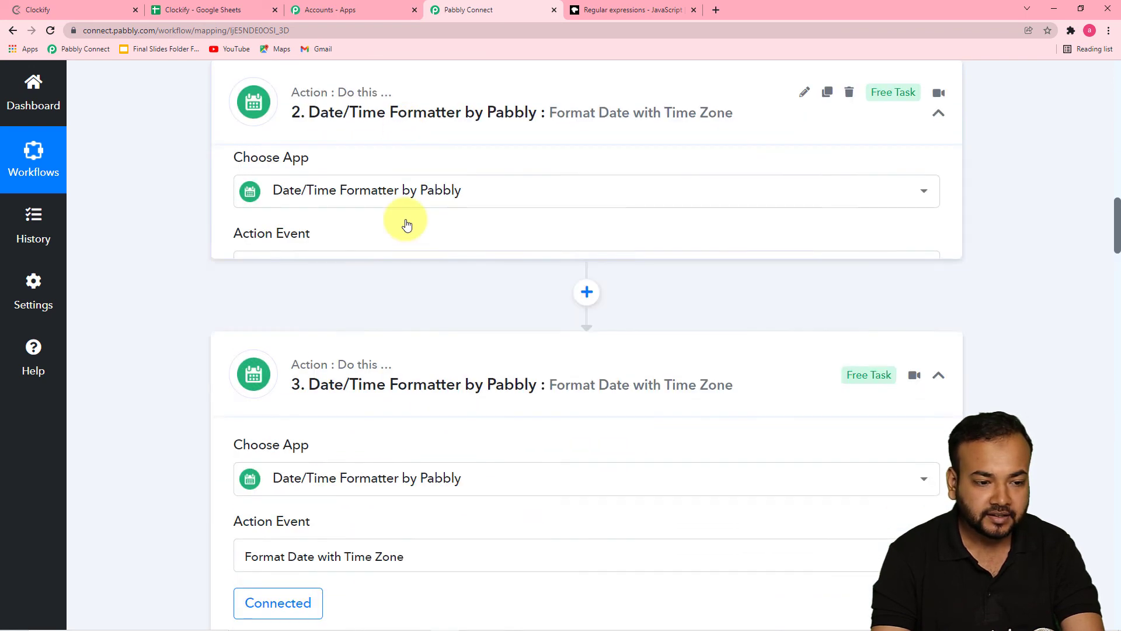
scroll(403, 274, "down", 5)
scroll(188, 271, "down", 8)
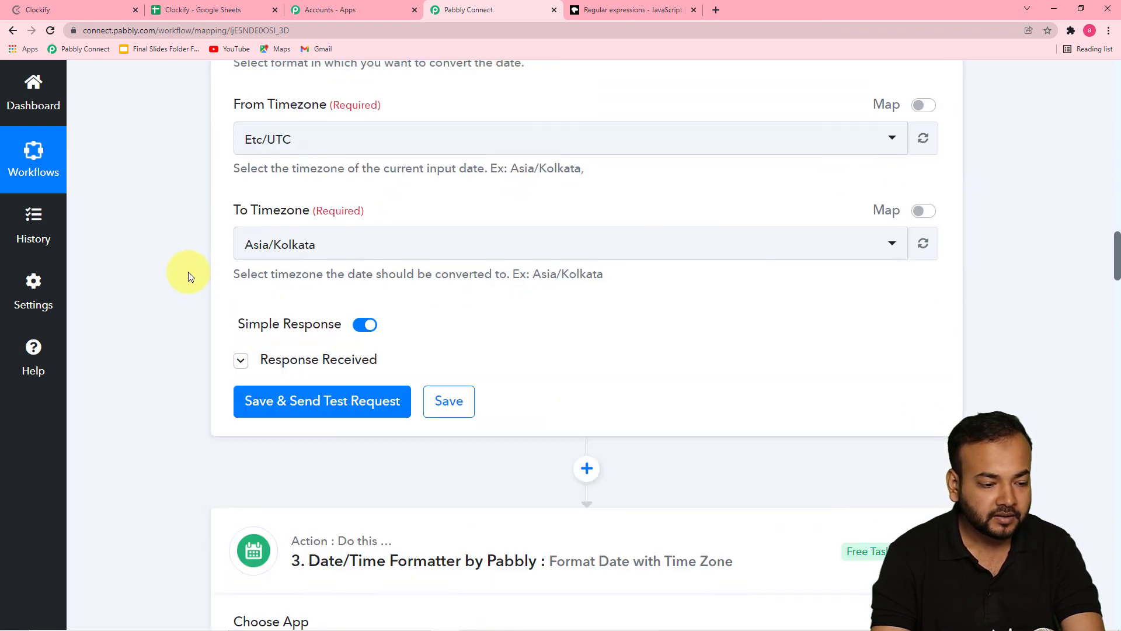
scroll(240, 325, "down", 2)
scroll(241, 325, "down", 10)
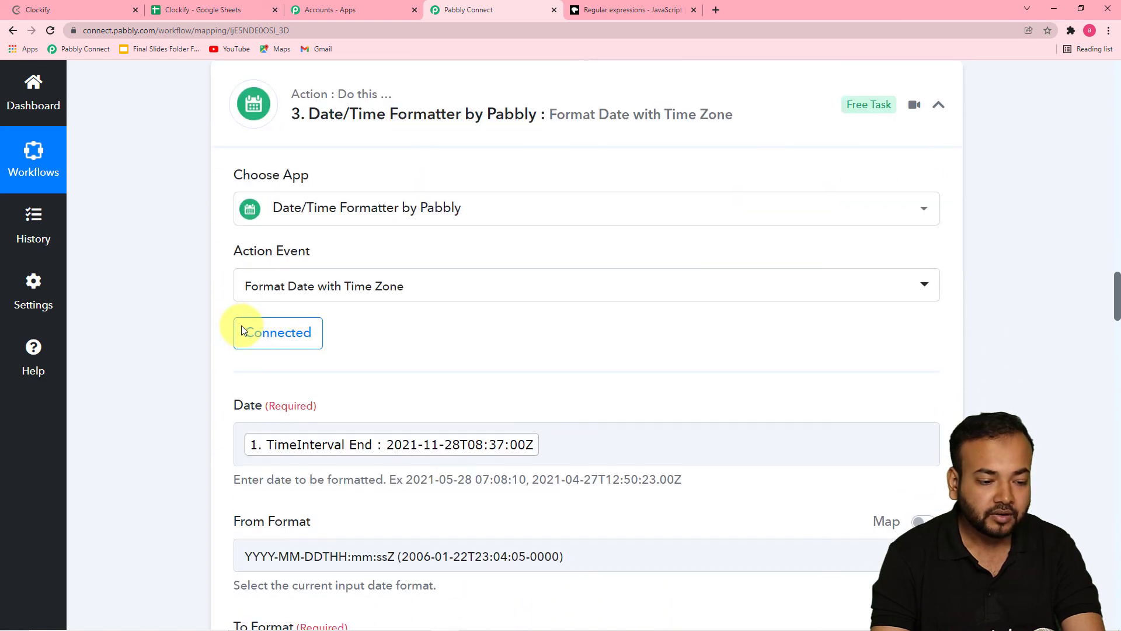
scroll(220, 334, "down", 13)
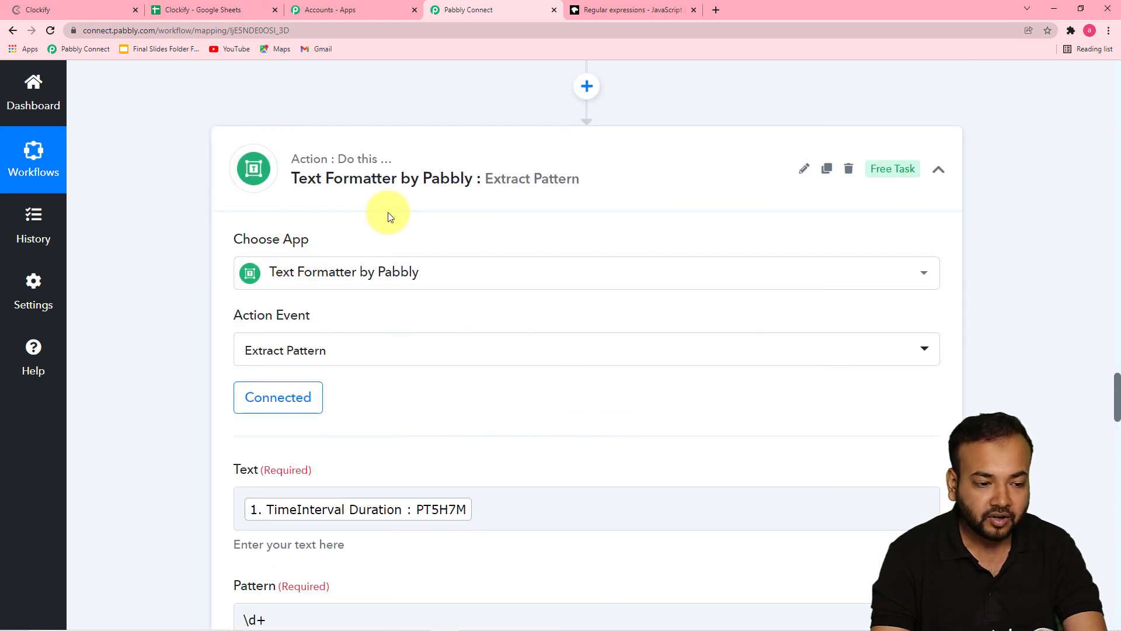
scroll(350, 313, "down", 2)
left_click(424, 404)
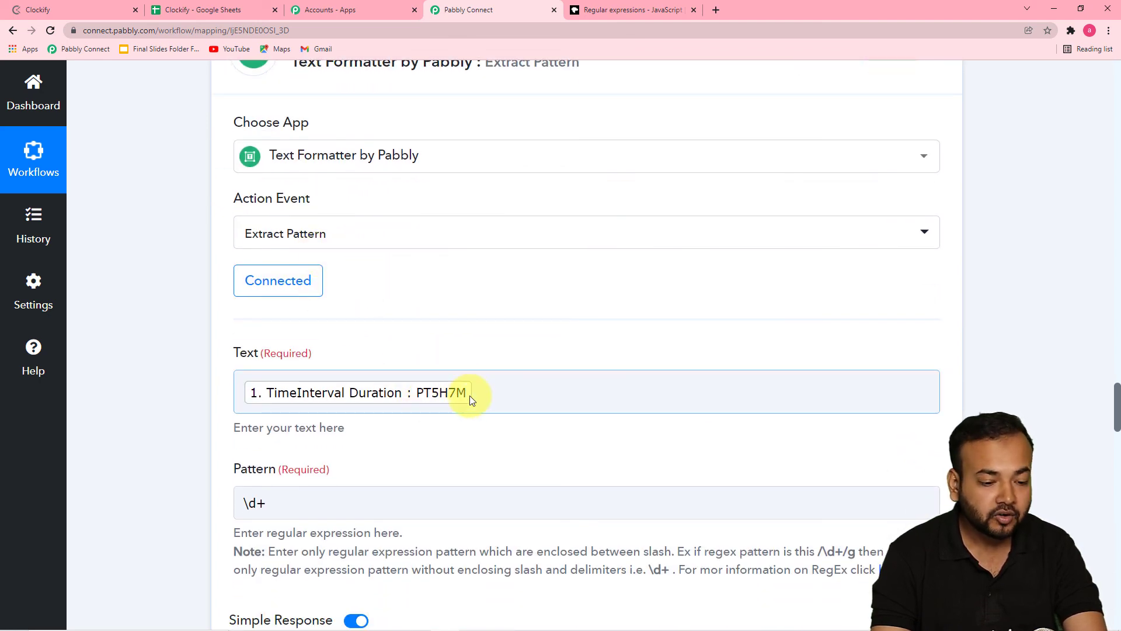
scroll(493, 400, "down", 2)
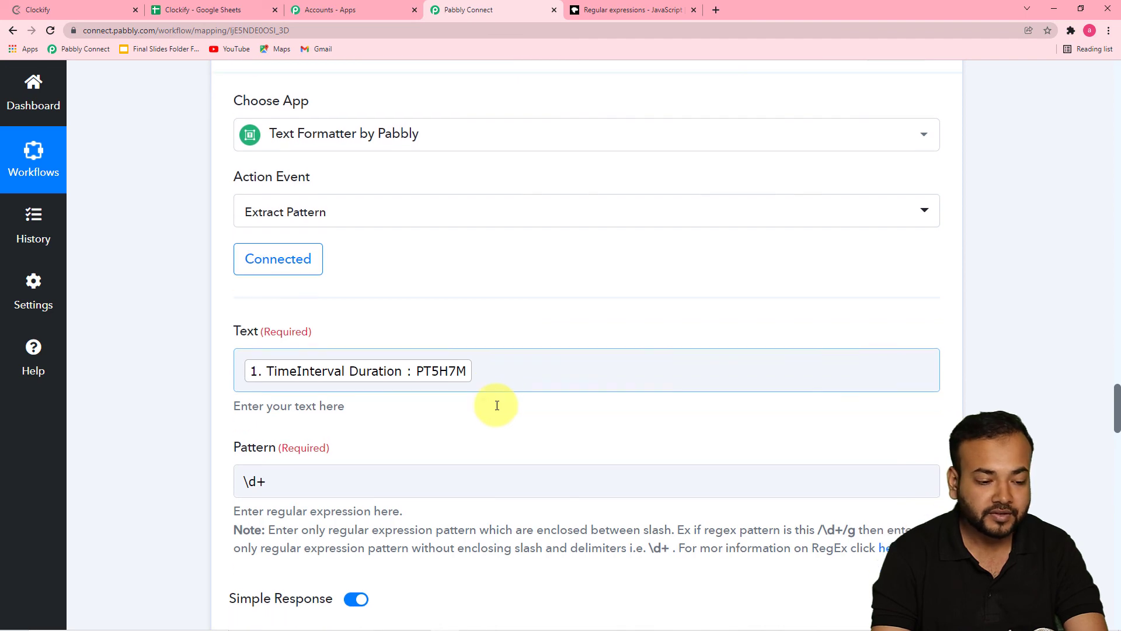
scroll(187, 358, "down", 3)
scroll(178, 356, "down", 10)
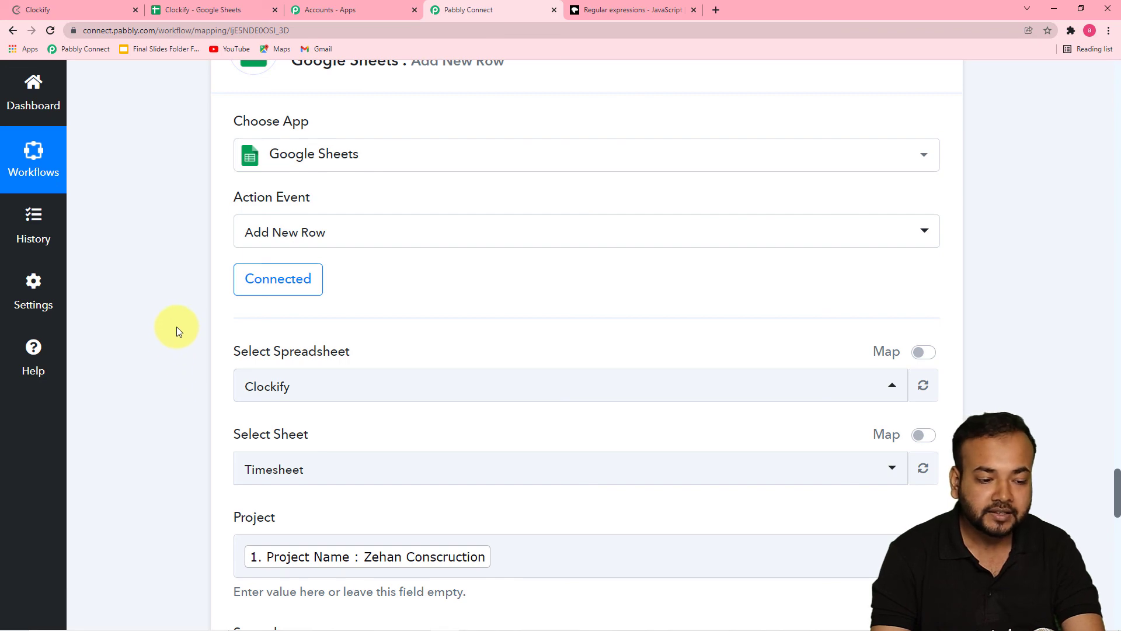
scroll(178, 331, "down", 2)
scroll(178, 331, "down", 1)
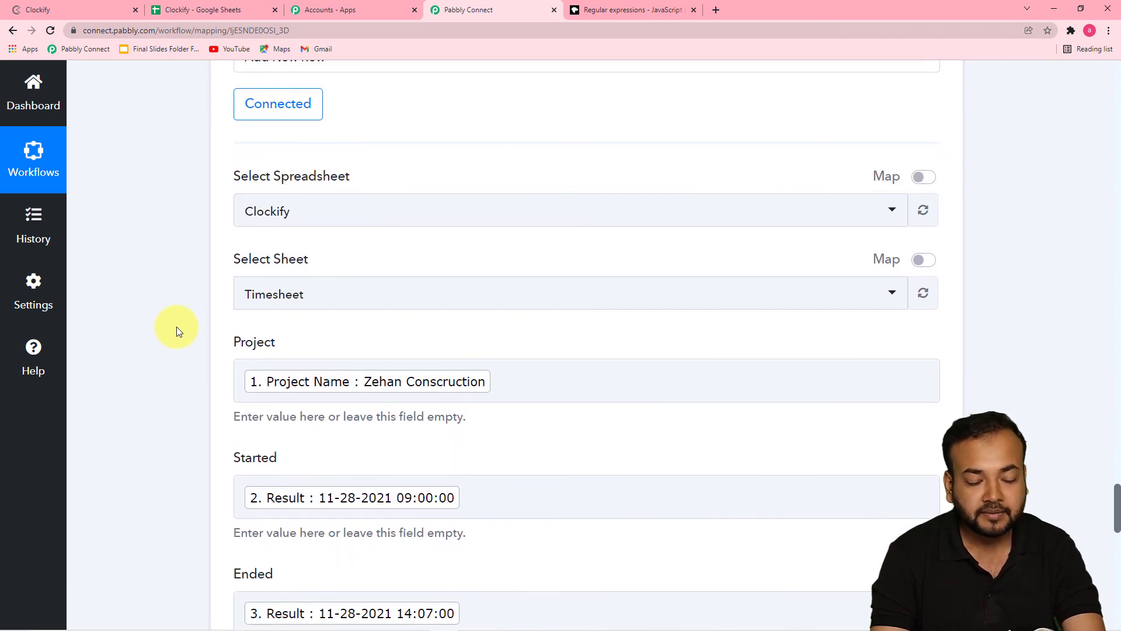
scroll(176, 330, "down", 6)
scroll(176, 327, "down", 8)
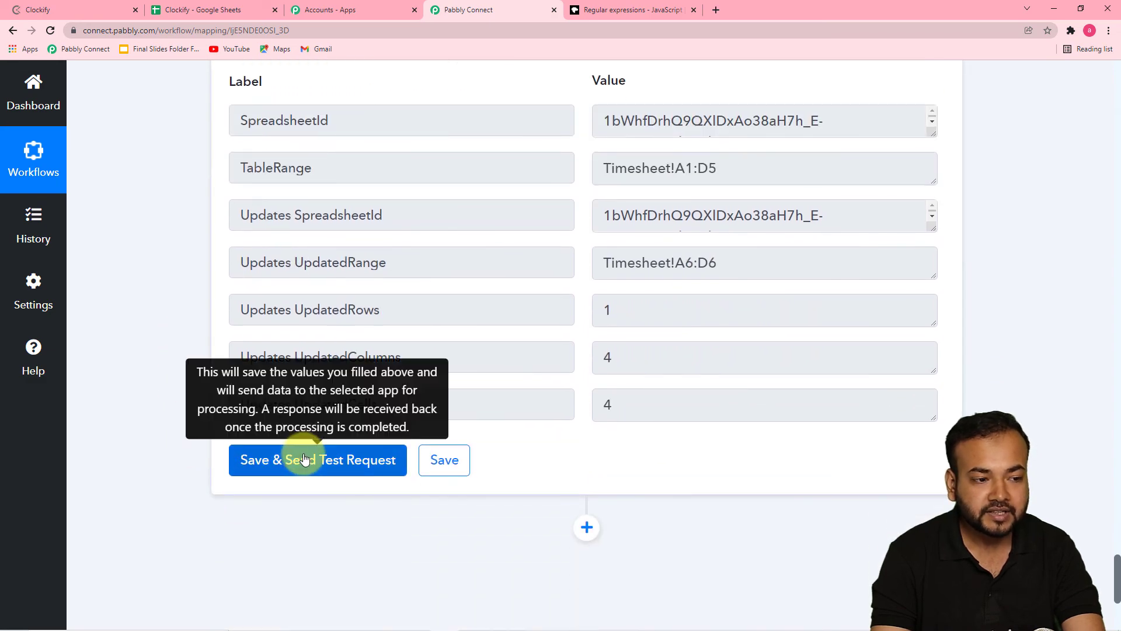
Confirm the test entry landed in Timesheet row 6, then save the Add New Row step.
left_click(194, 11)
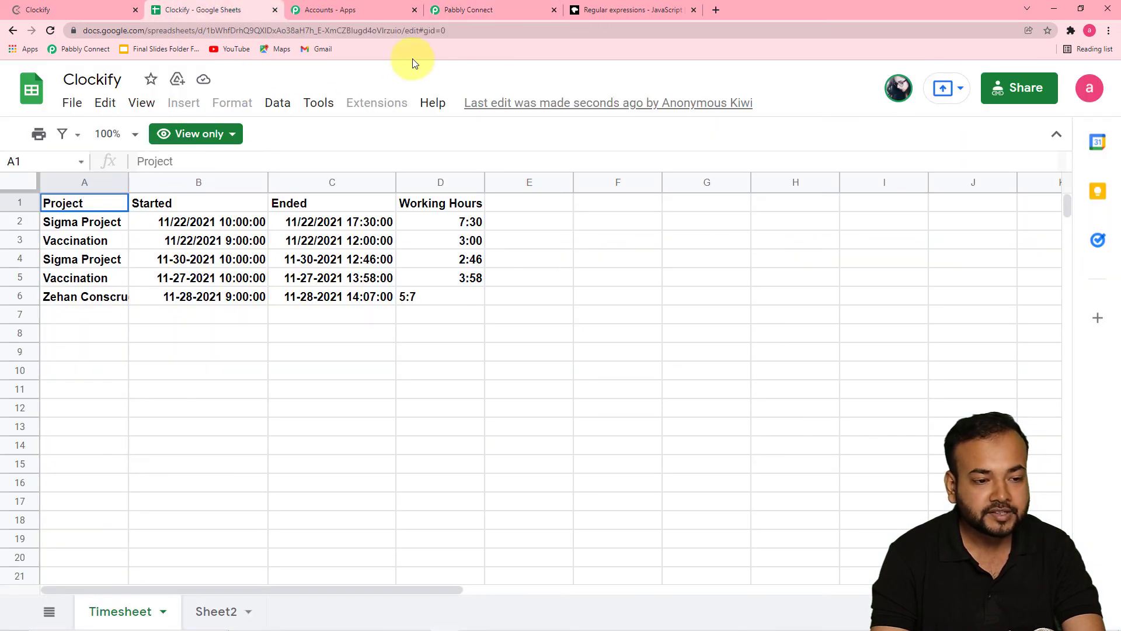
left_click(513, 12)
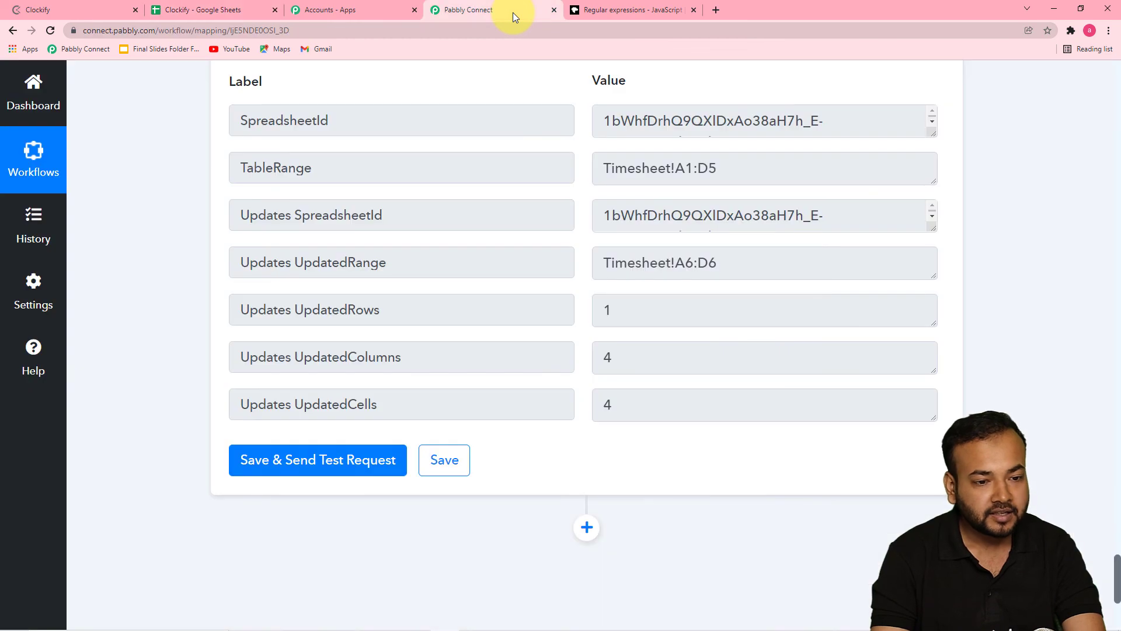
left_click(434, 471)
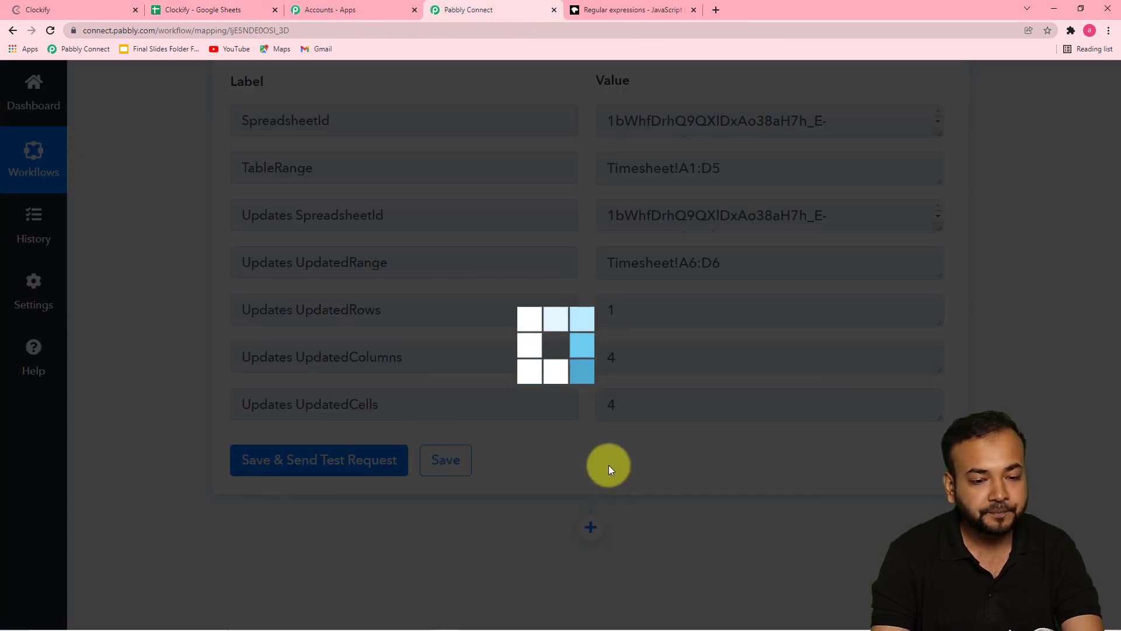